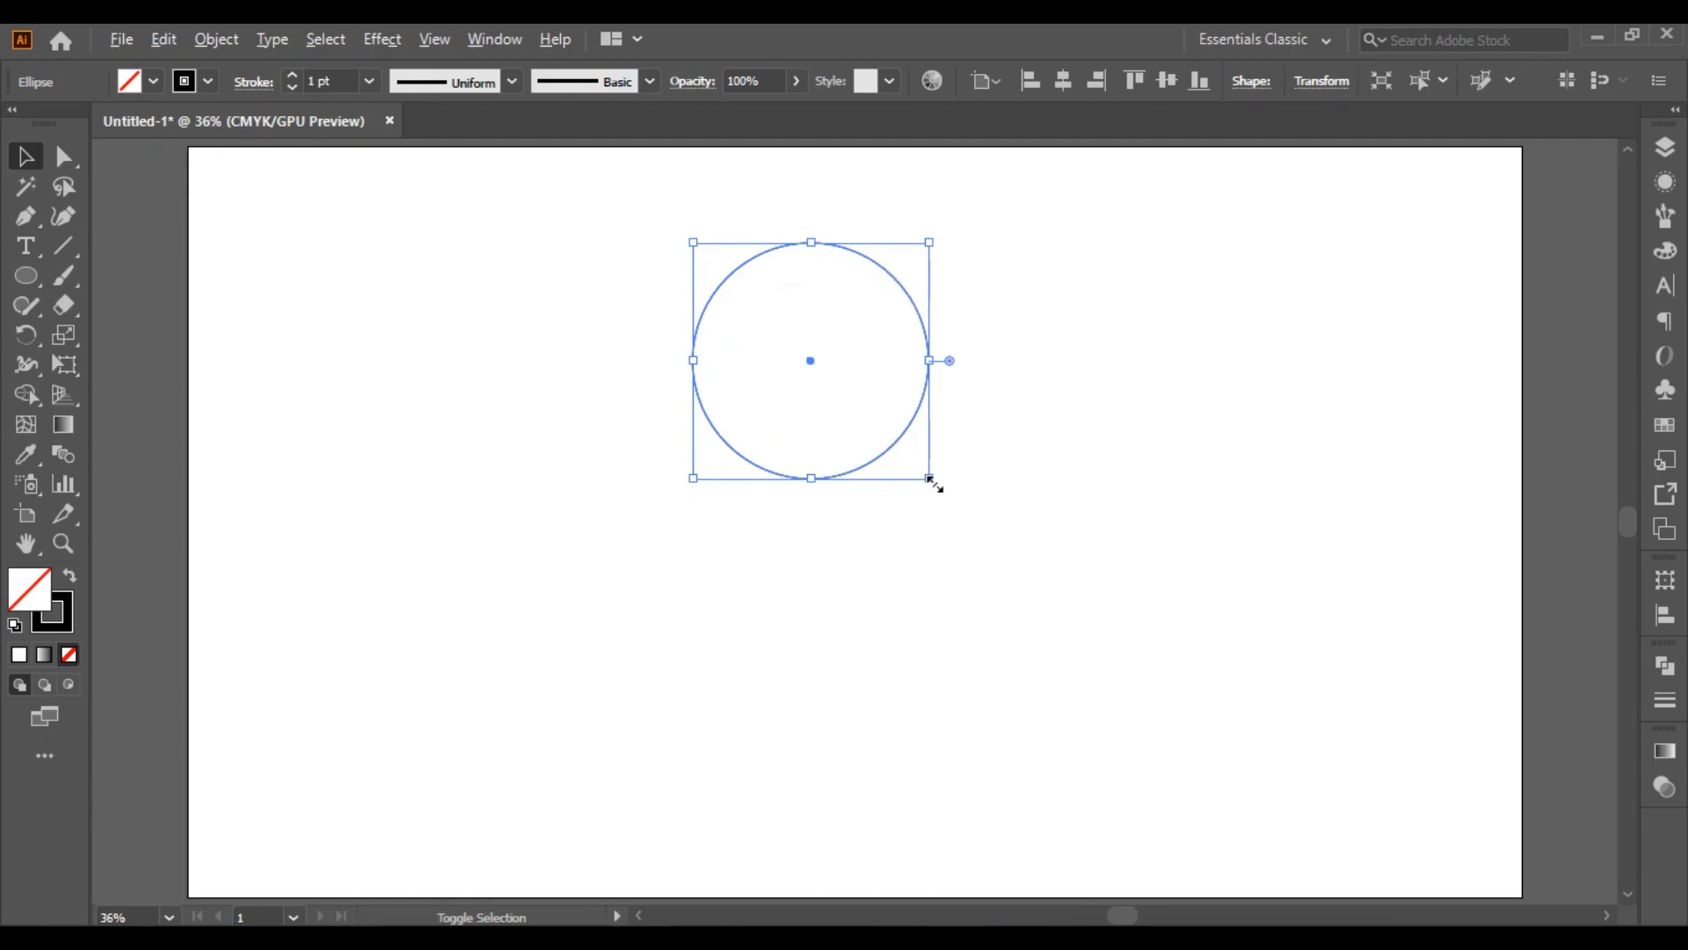
Copy the circle, paste the copy in front and enlarge it about its centre to form a concentric outer ring
click(162, 39)
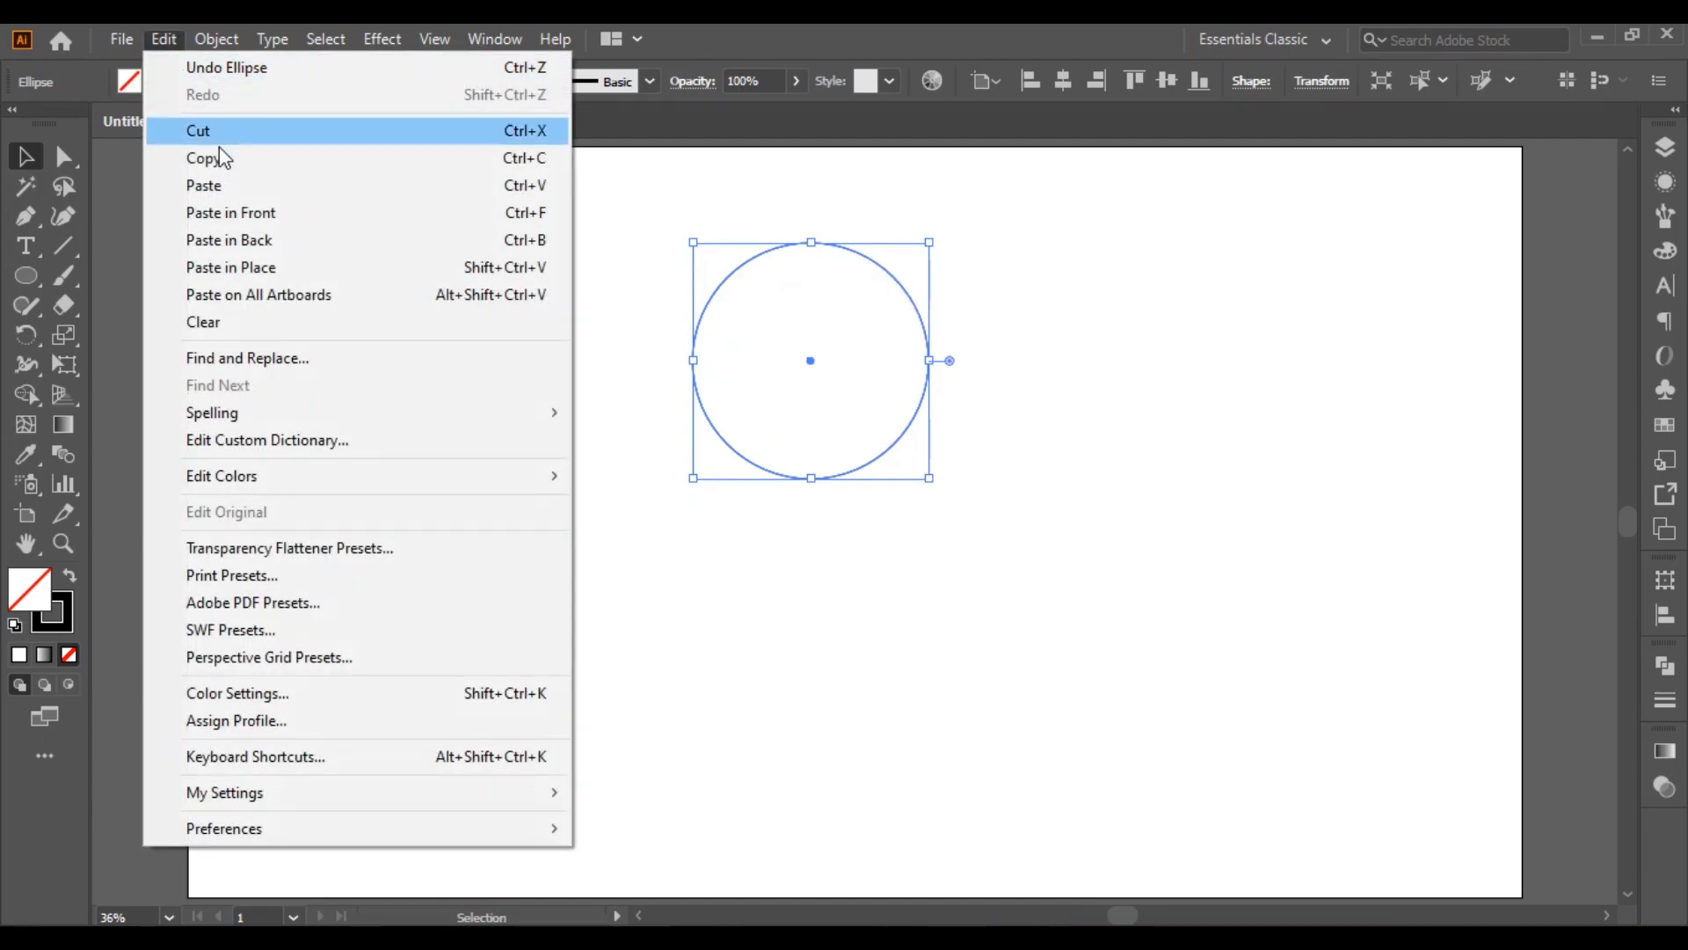
click(211, 157)
click(180, 39)
click(219, 212)
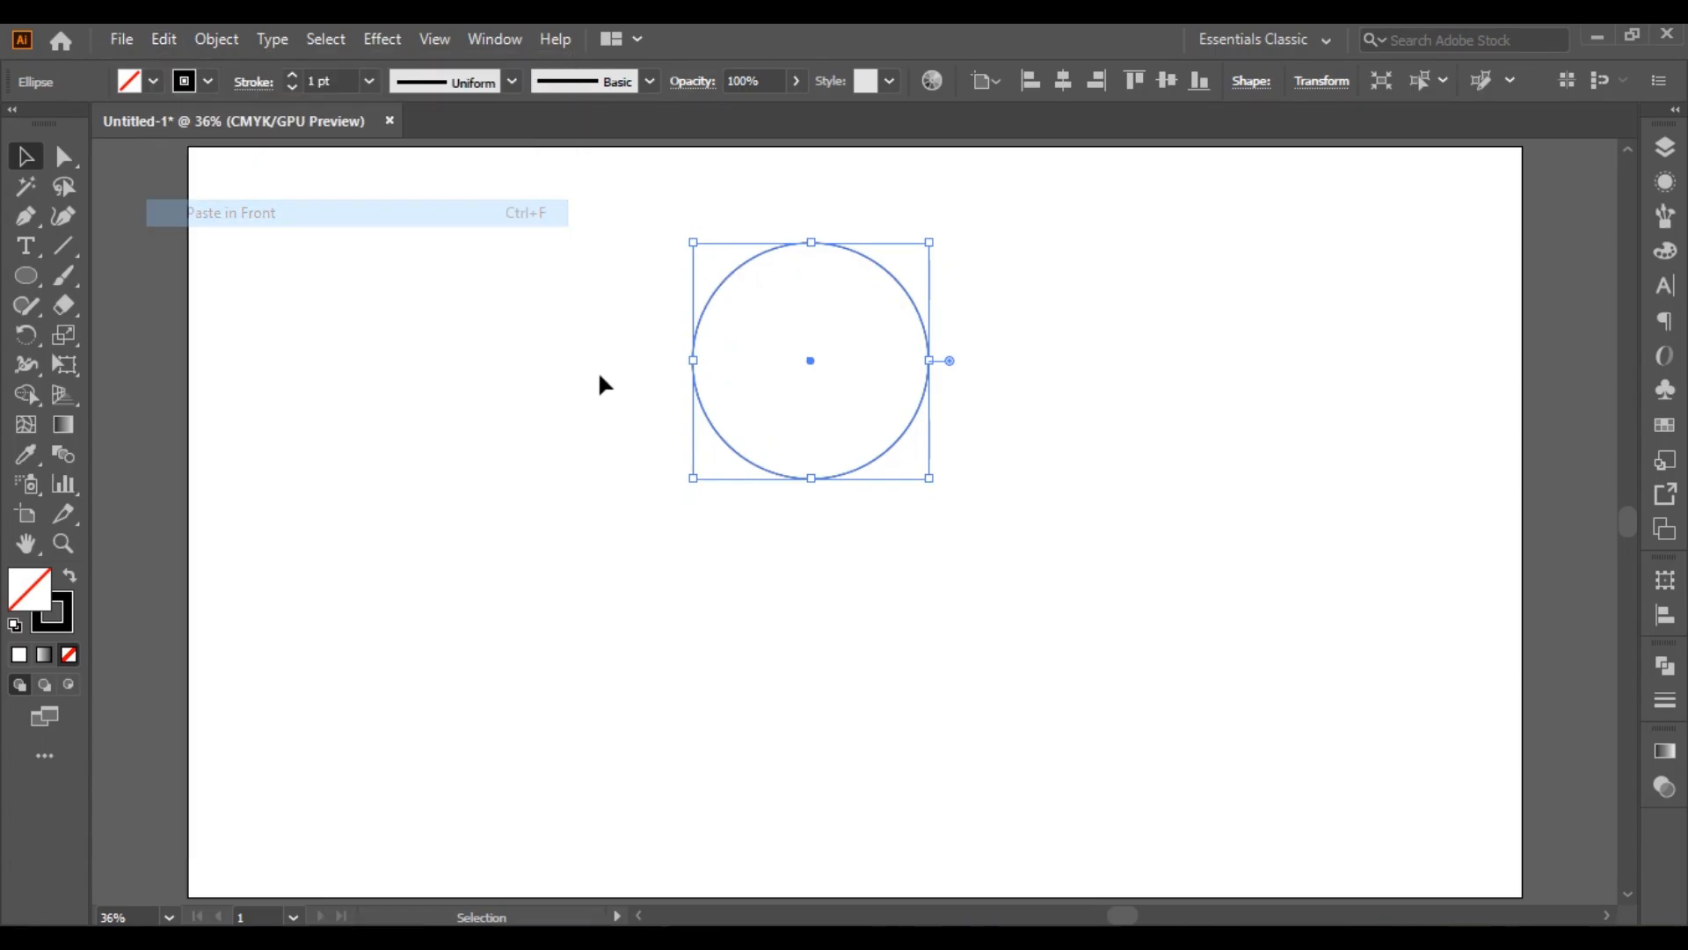
drag(930, 480, 974, 525)
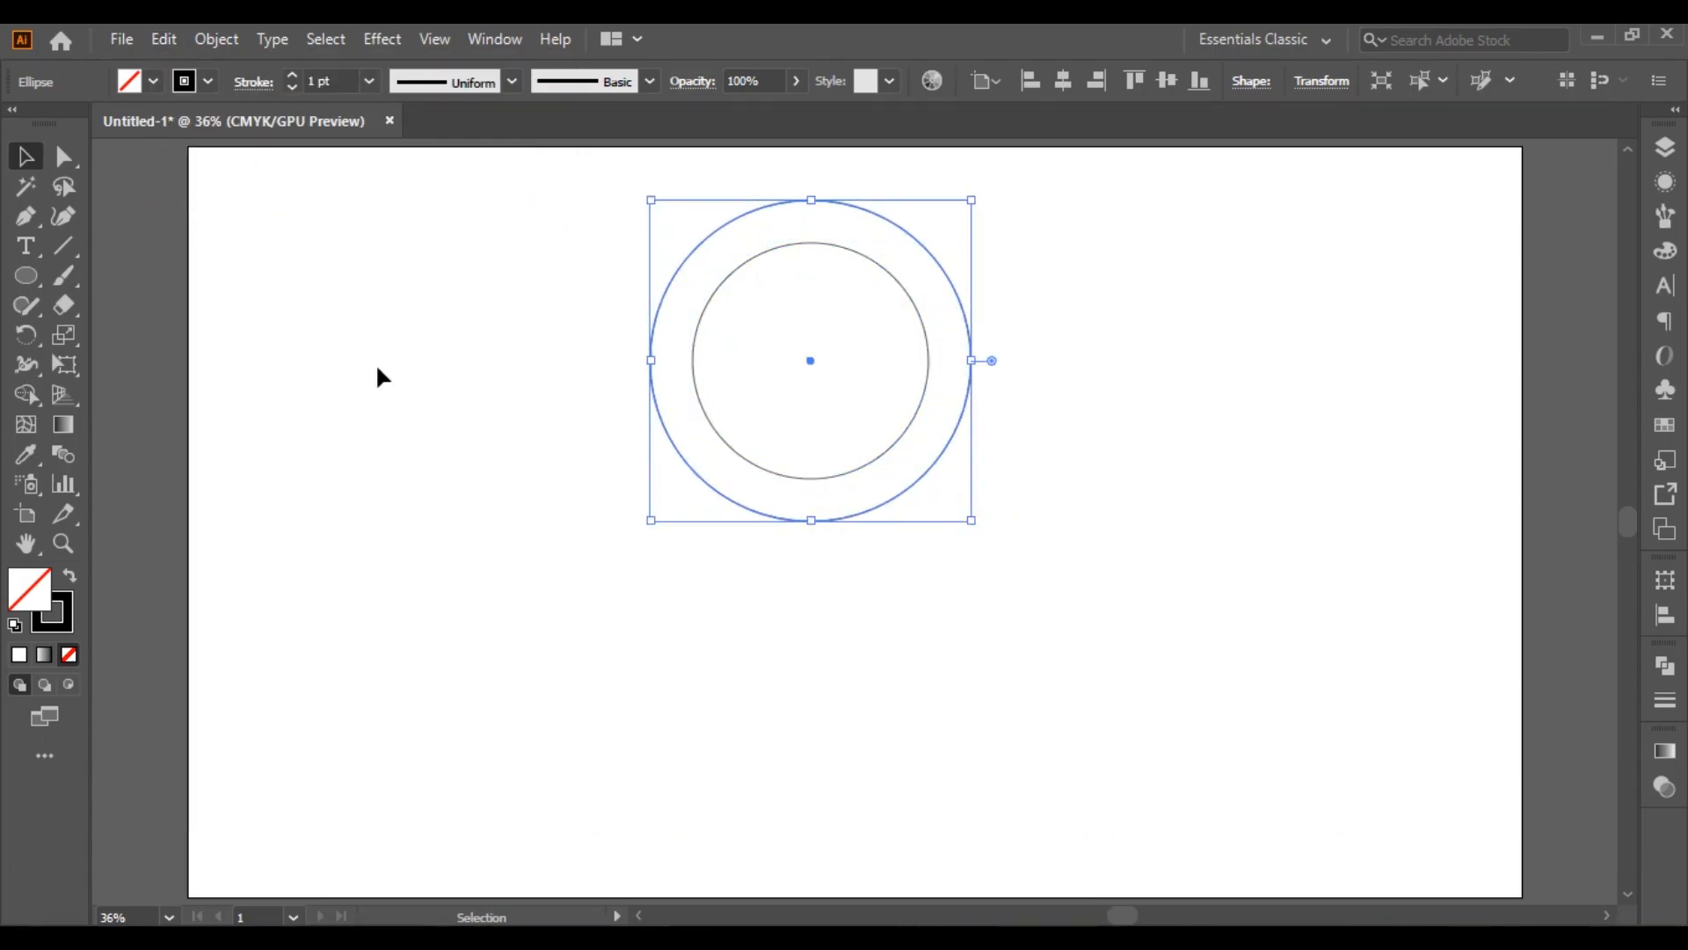
click(329, 343)
Draw two vertical lines of equal length downward from the leftmost points of the outer and inner circles
click(65, 249)
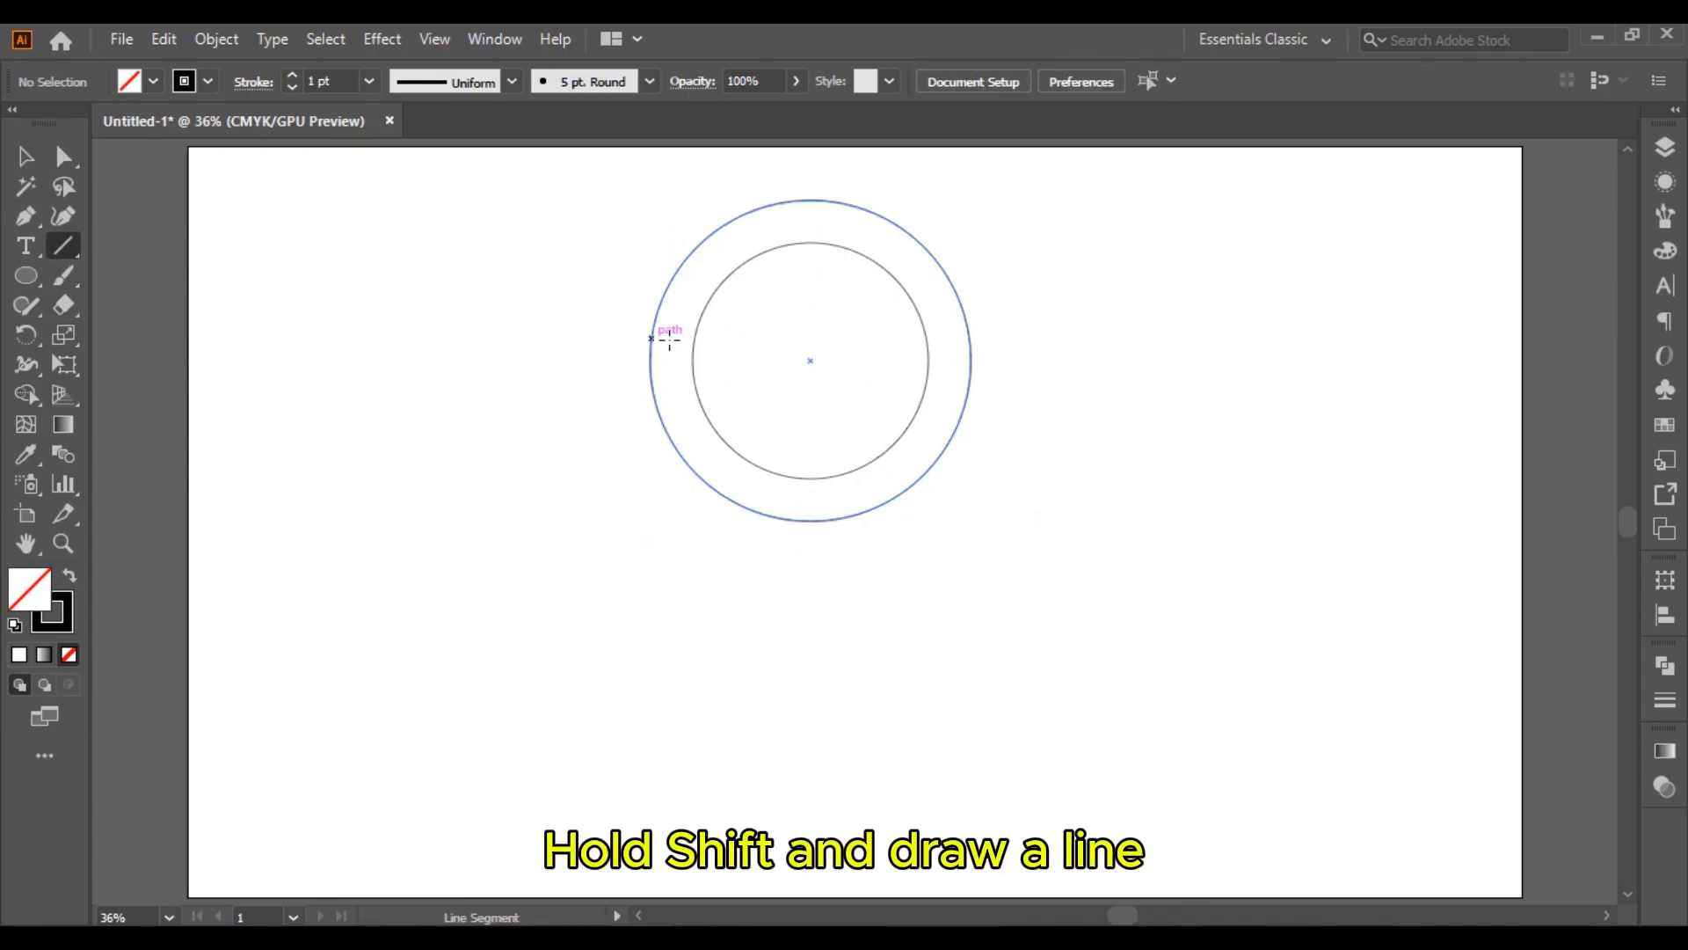
mouse_move(649, 361)
mouse_down()
mouse_move(671, 539)
mouse_move(655, 820)
mouse_up()
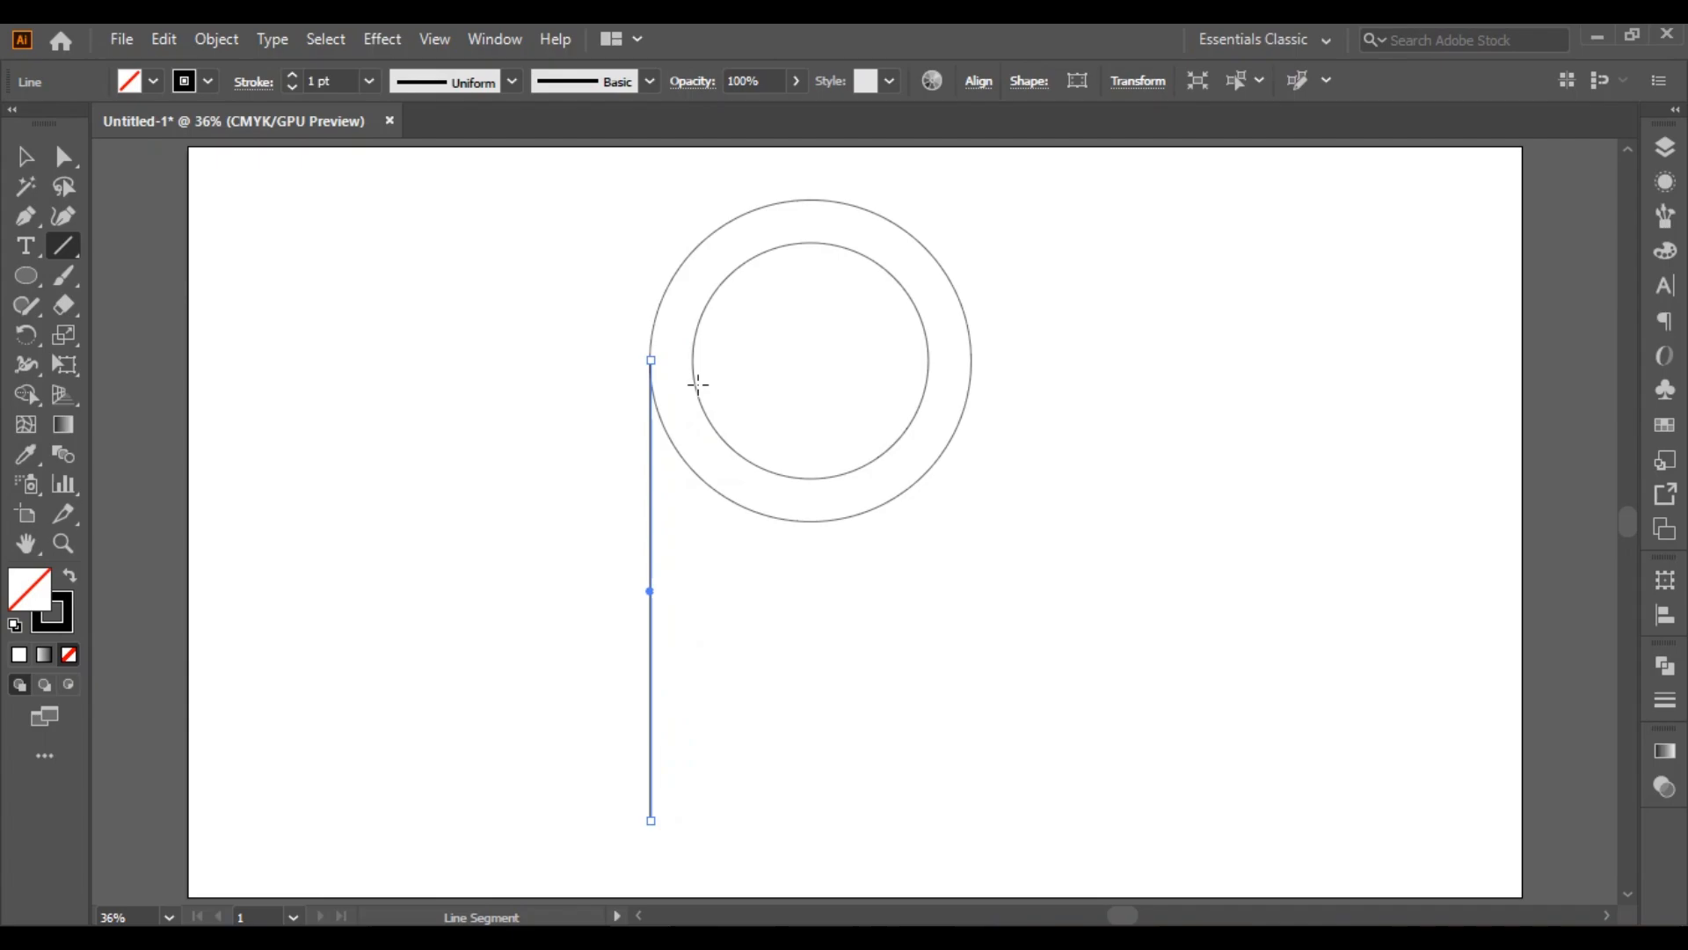
drag(694, 360, 730, 824)
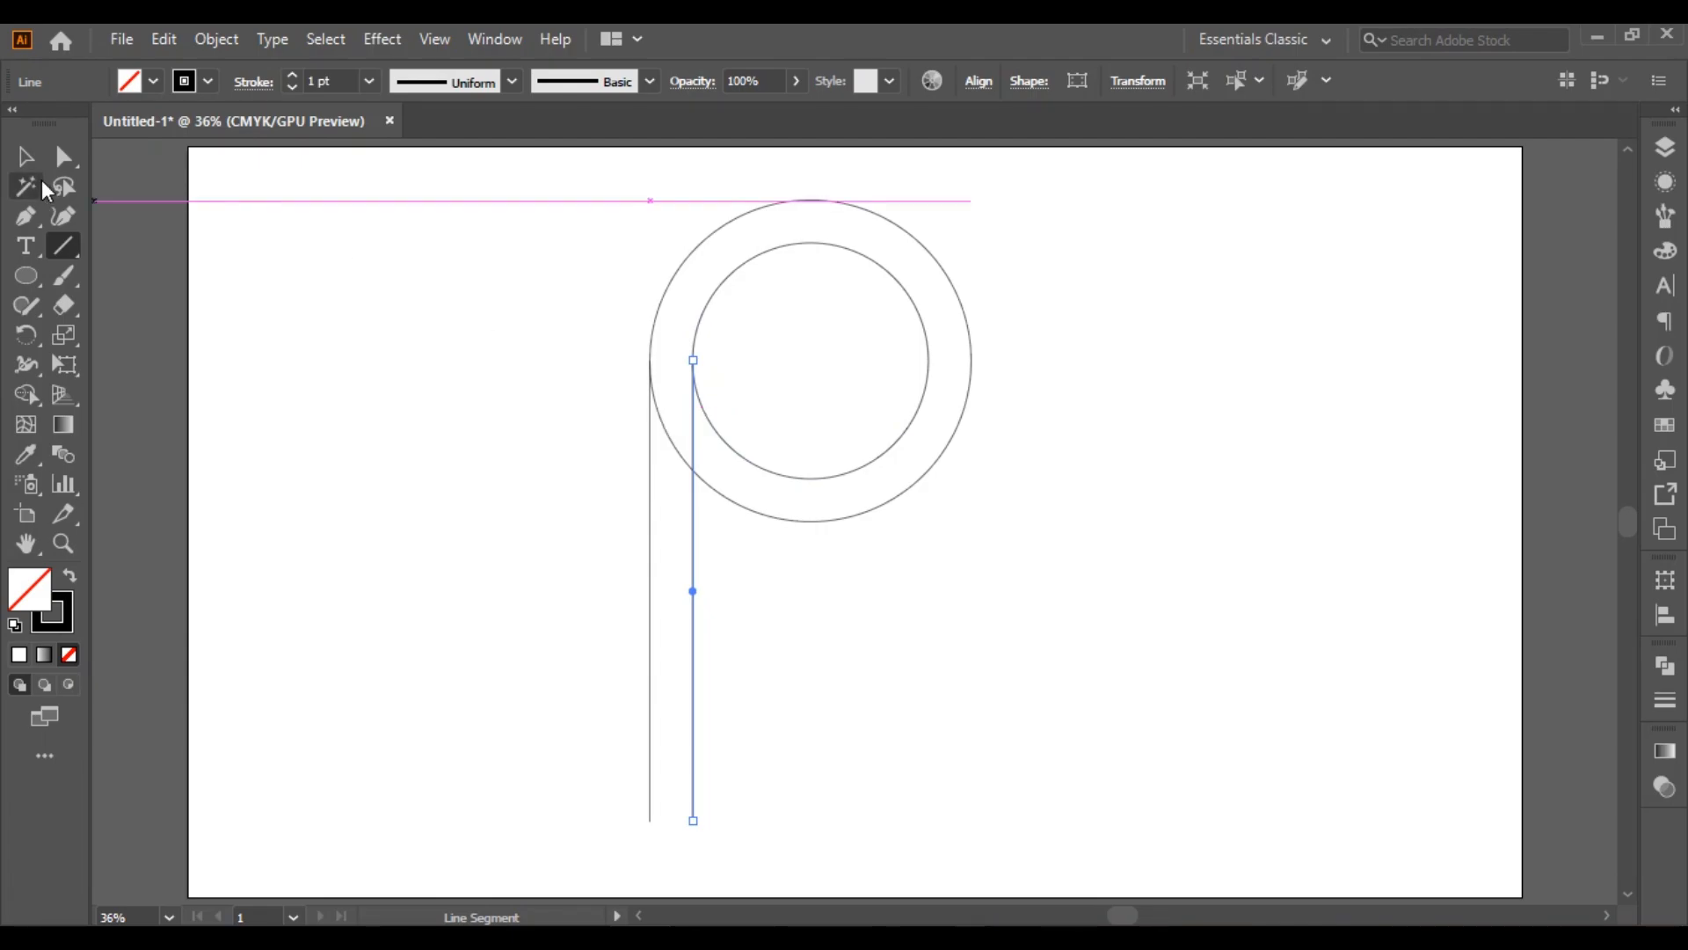
Duplicate the inner vertical line a short distance to the right and join the lower ends with a horizontal line
click(32, 156)
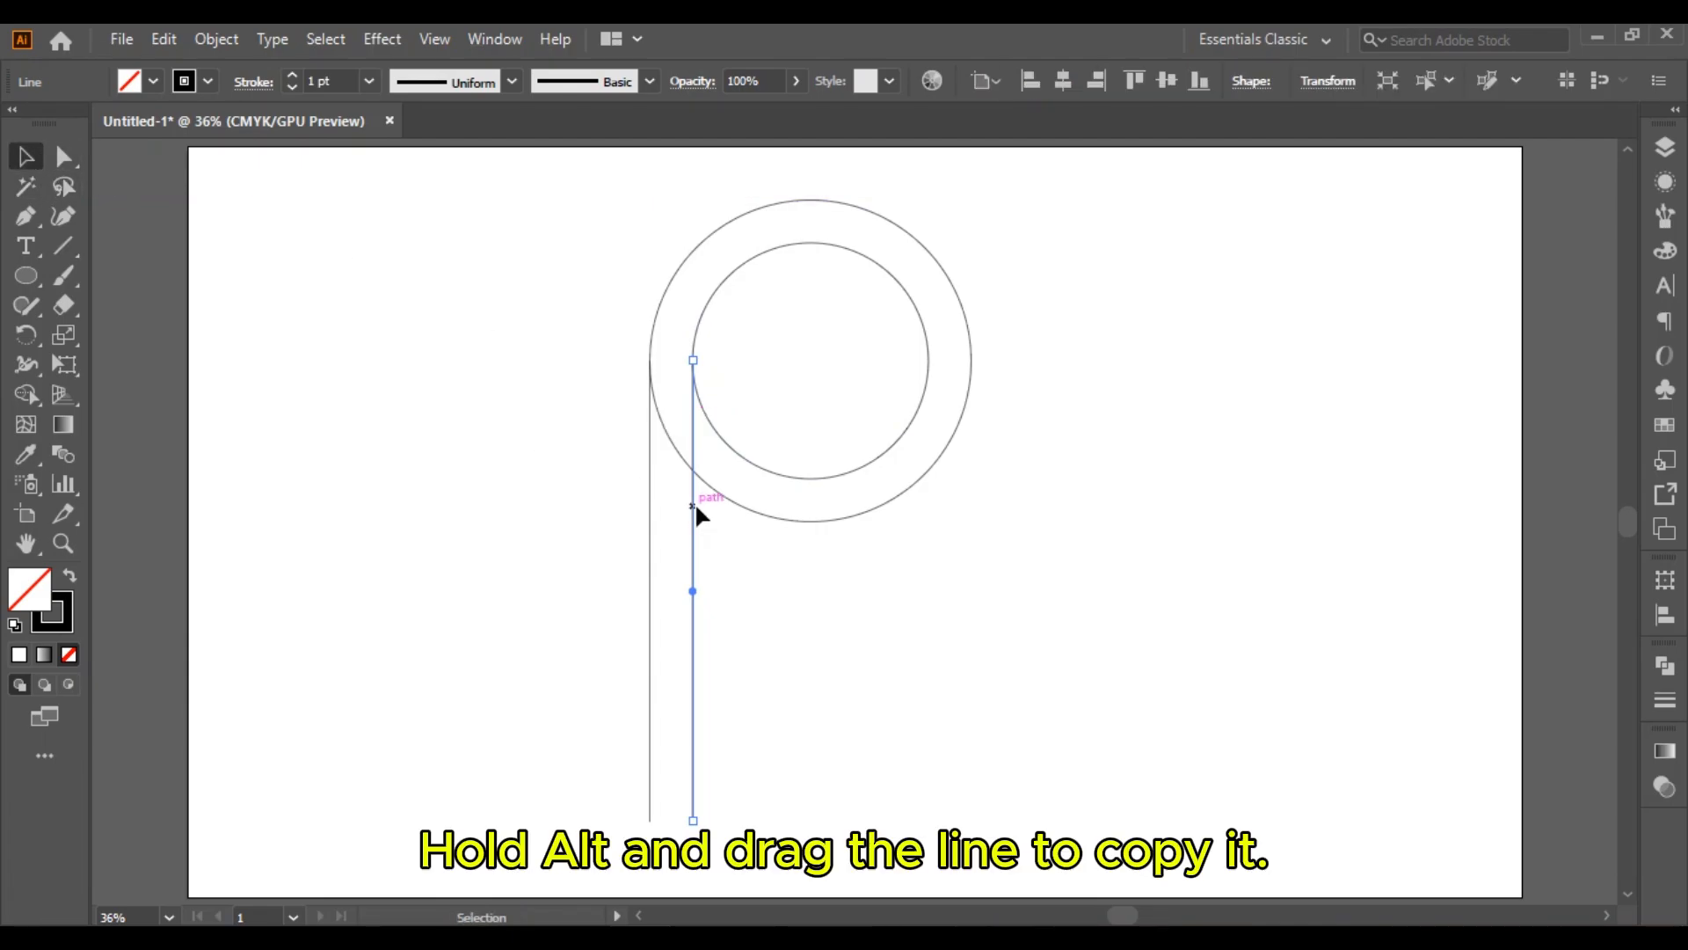
drag(696, 508, 724, 512)
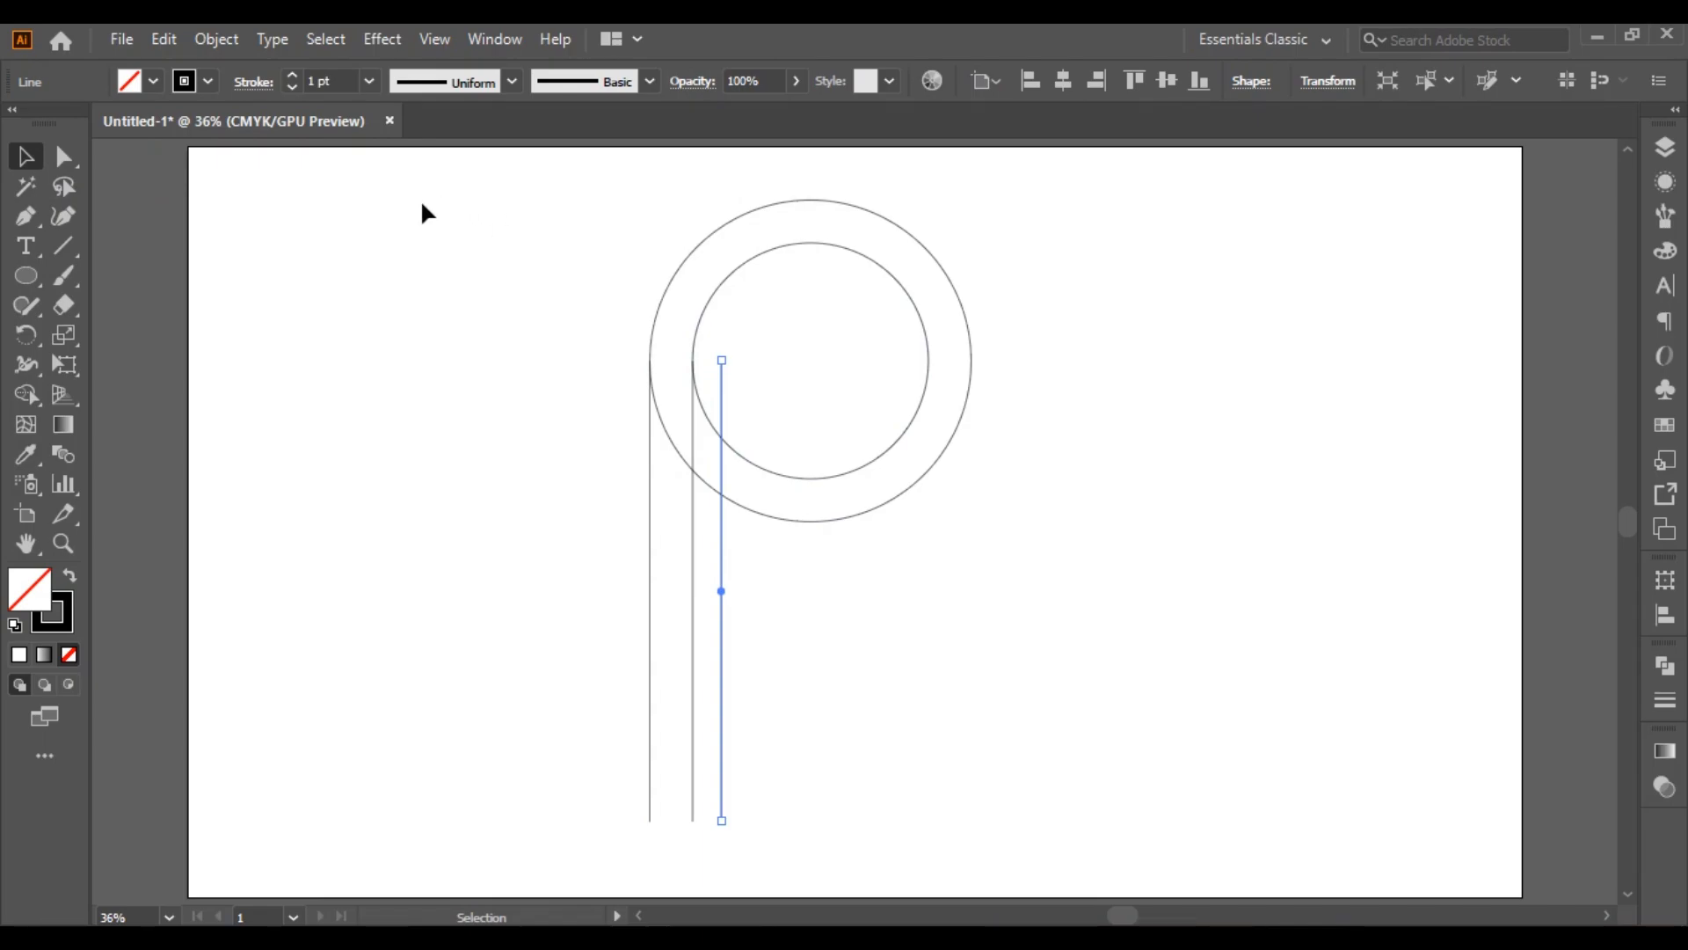
click(62, 245)
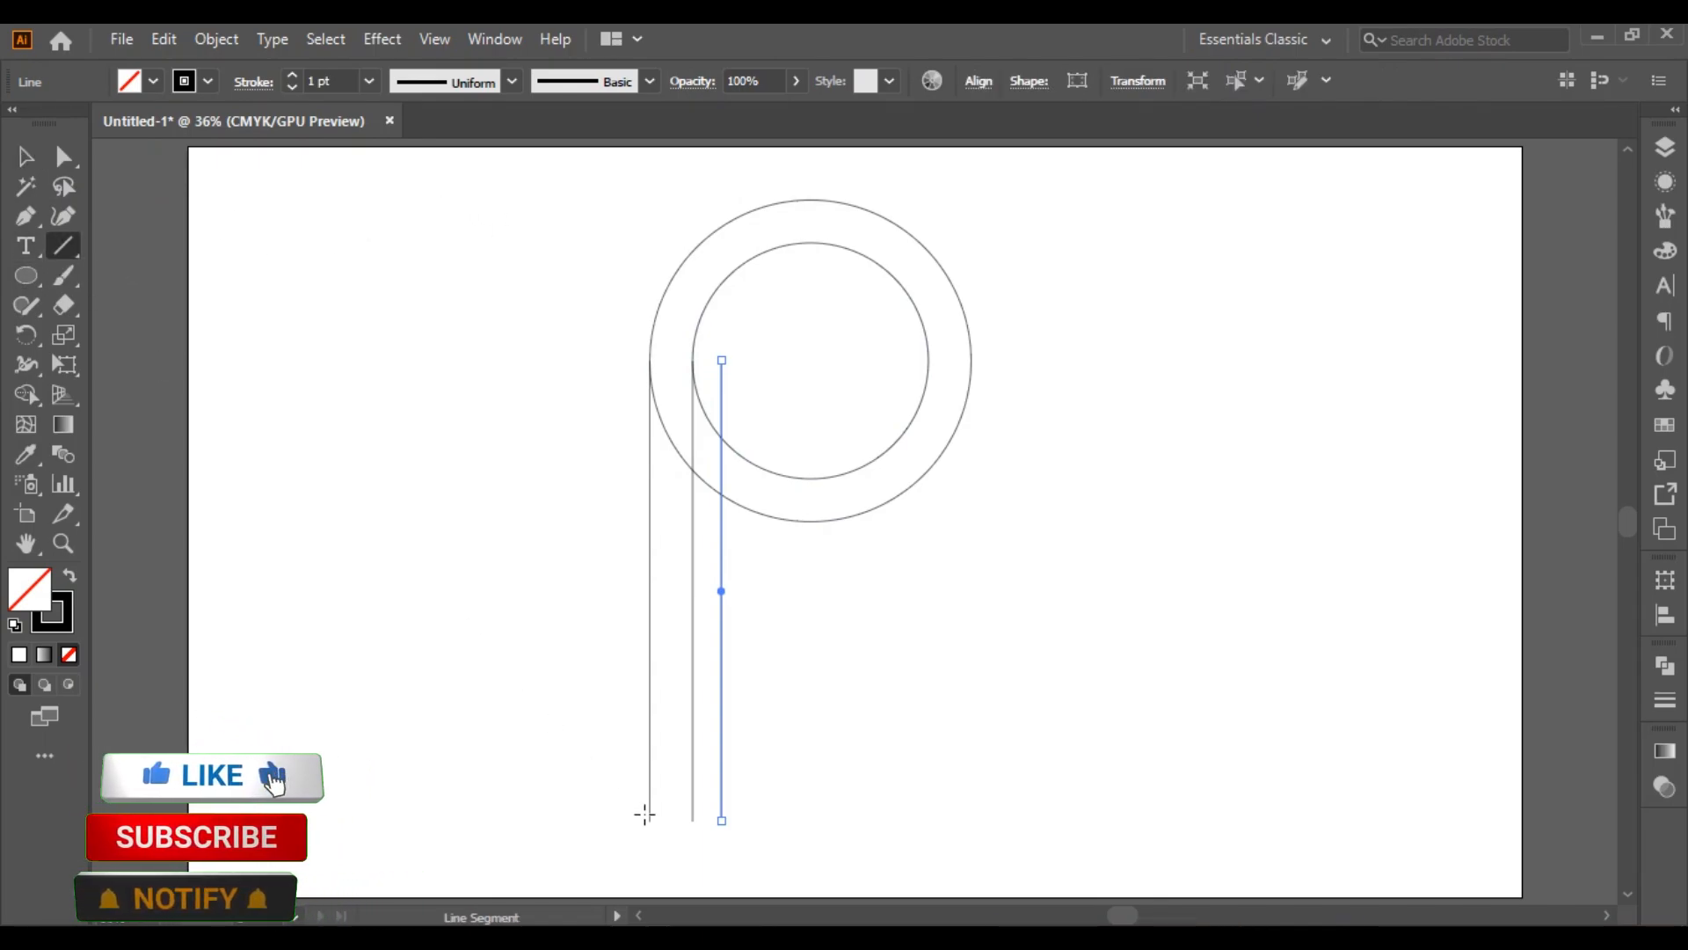
drag(650, 821, 722, 820)
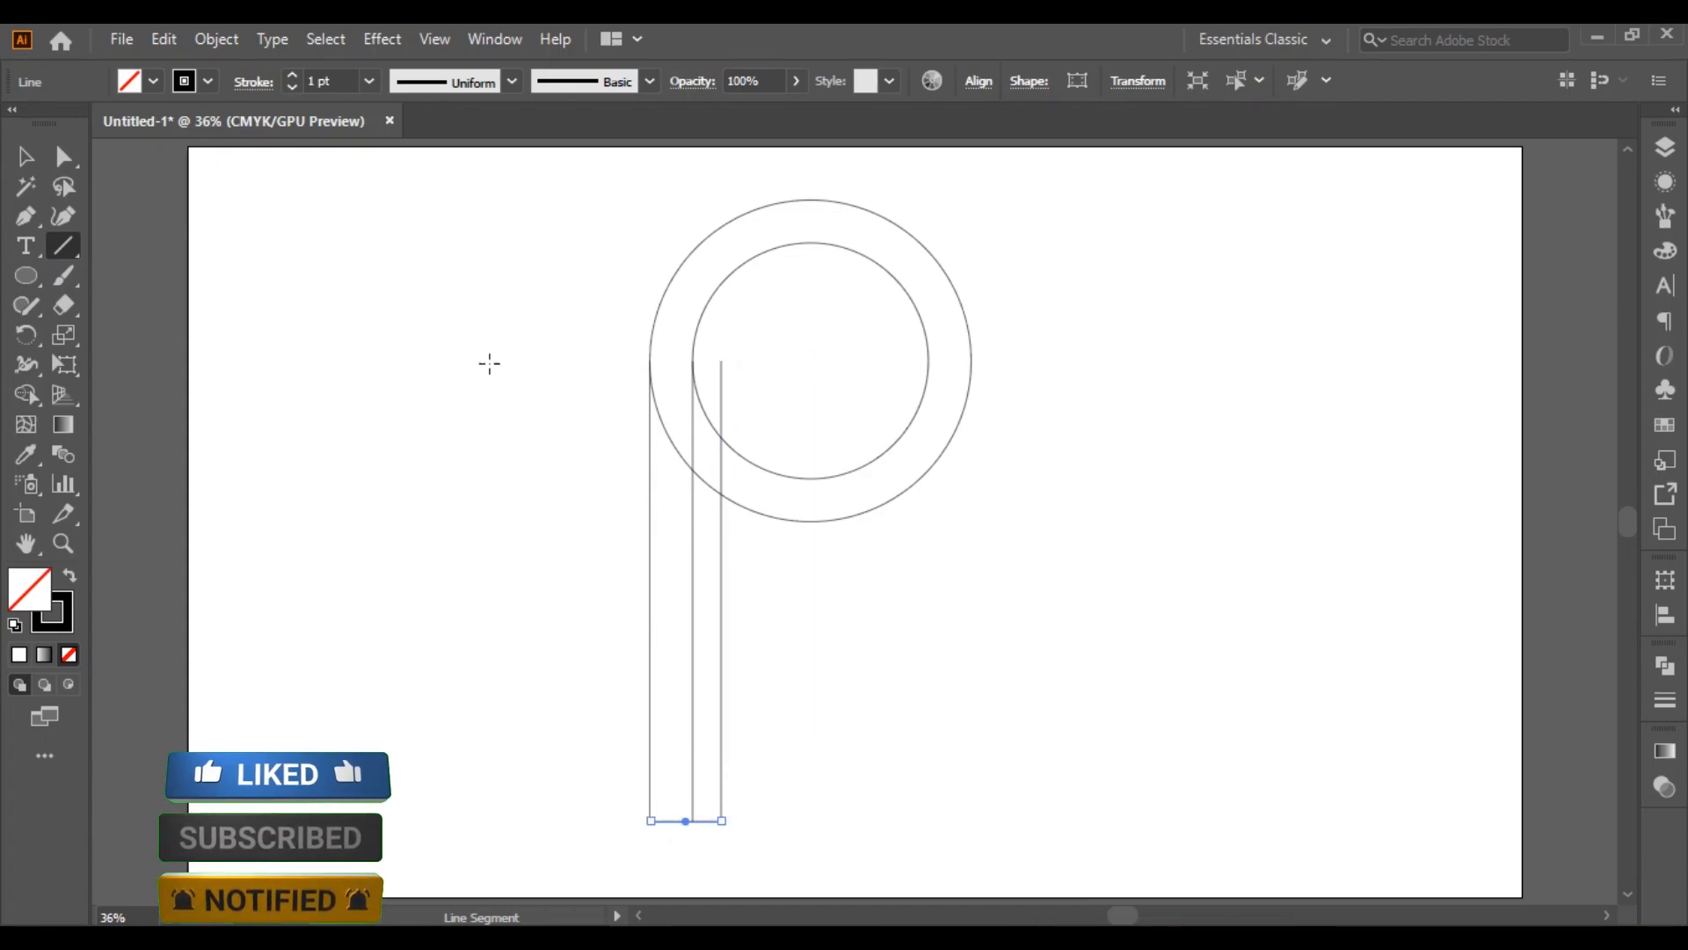
Select all the shapes and use Shape Builder to remove the inner circle area, the narrow strip beside the stem and leftover line pieces
key(v)
drag(556, 204, 1053, 701)
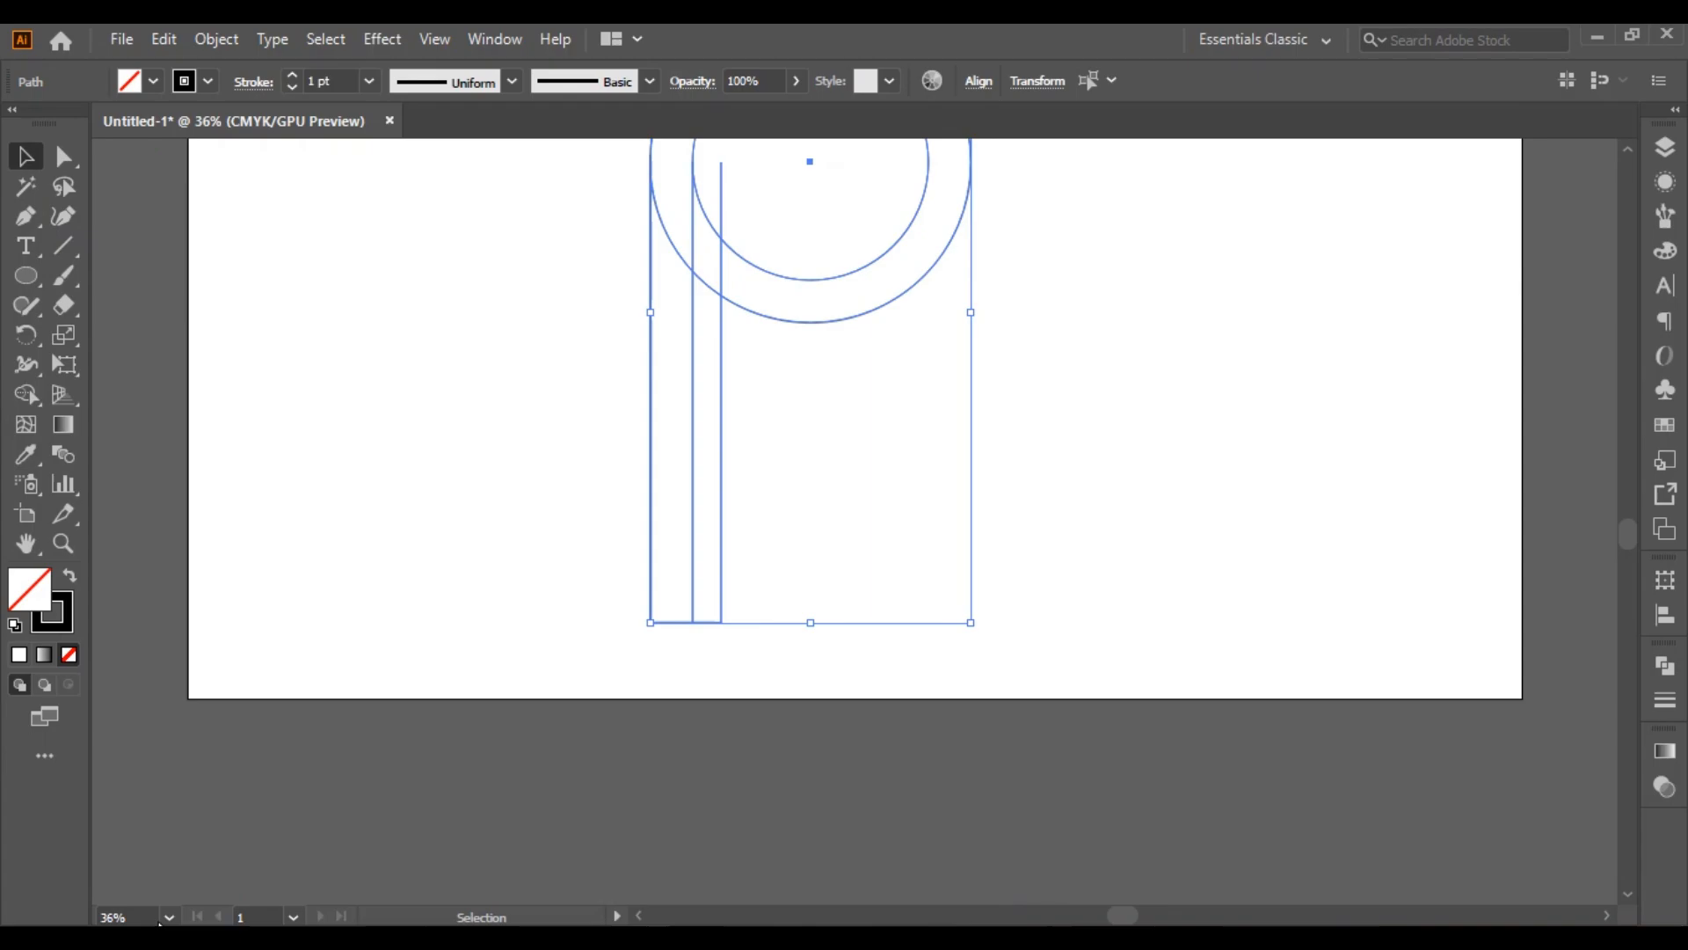
click(165, 917)
click(197, 893)
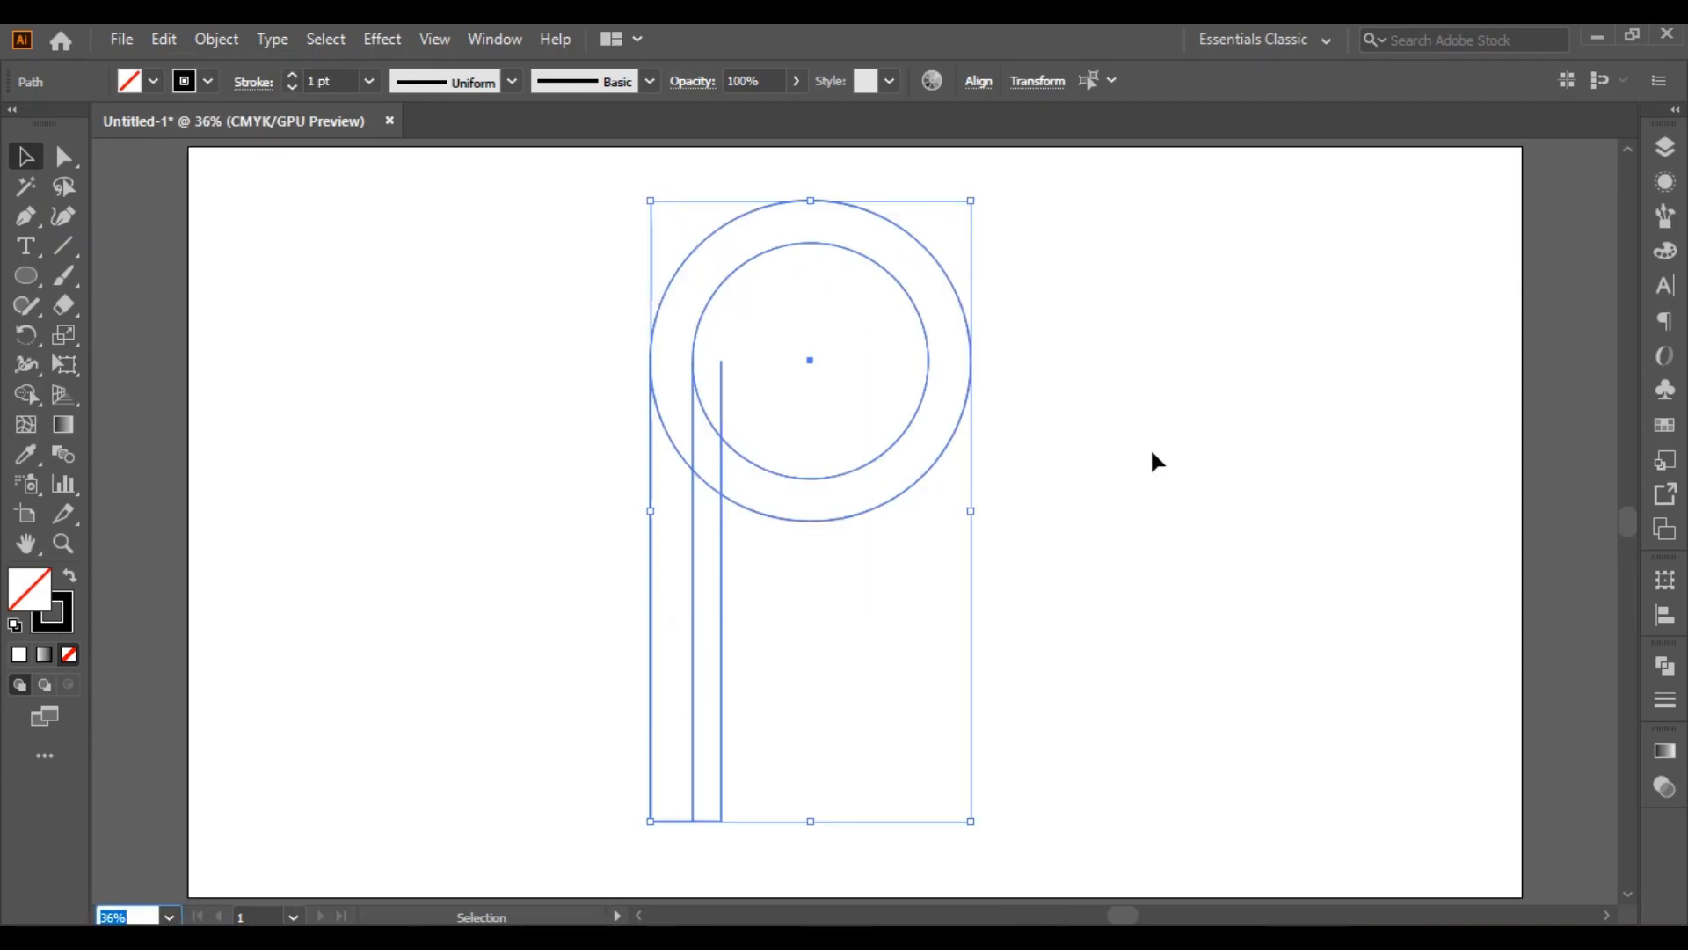
click(1657, 427)
click(1655, 427)
click(27, 395)
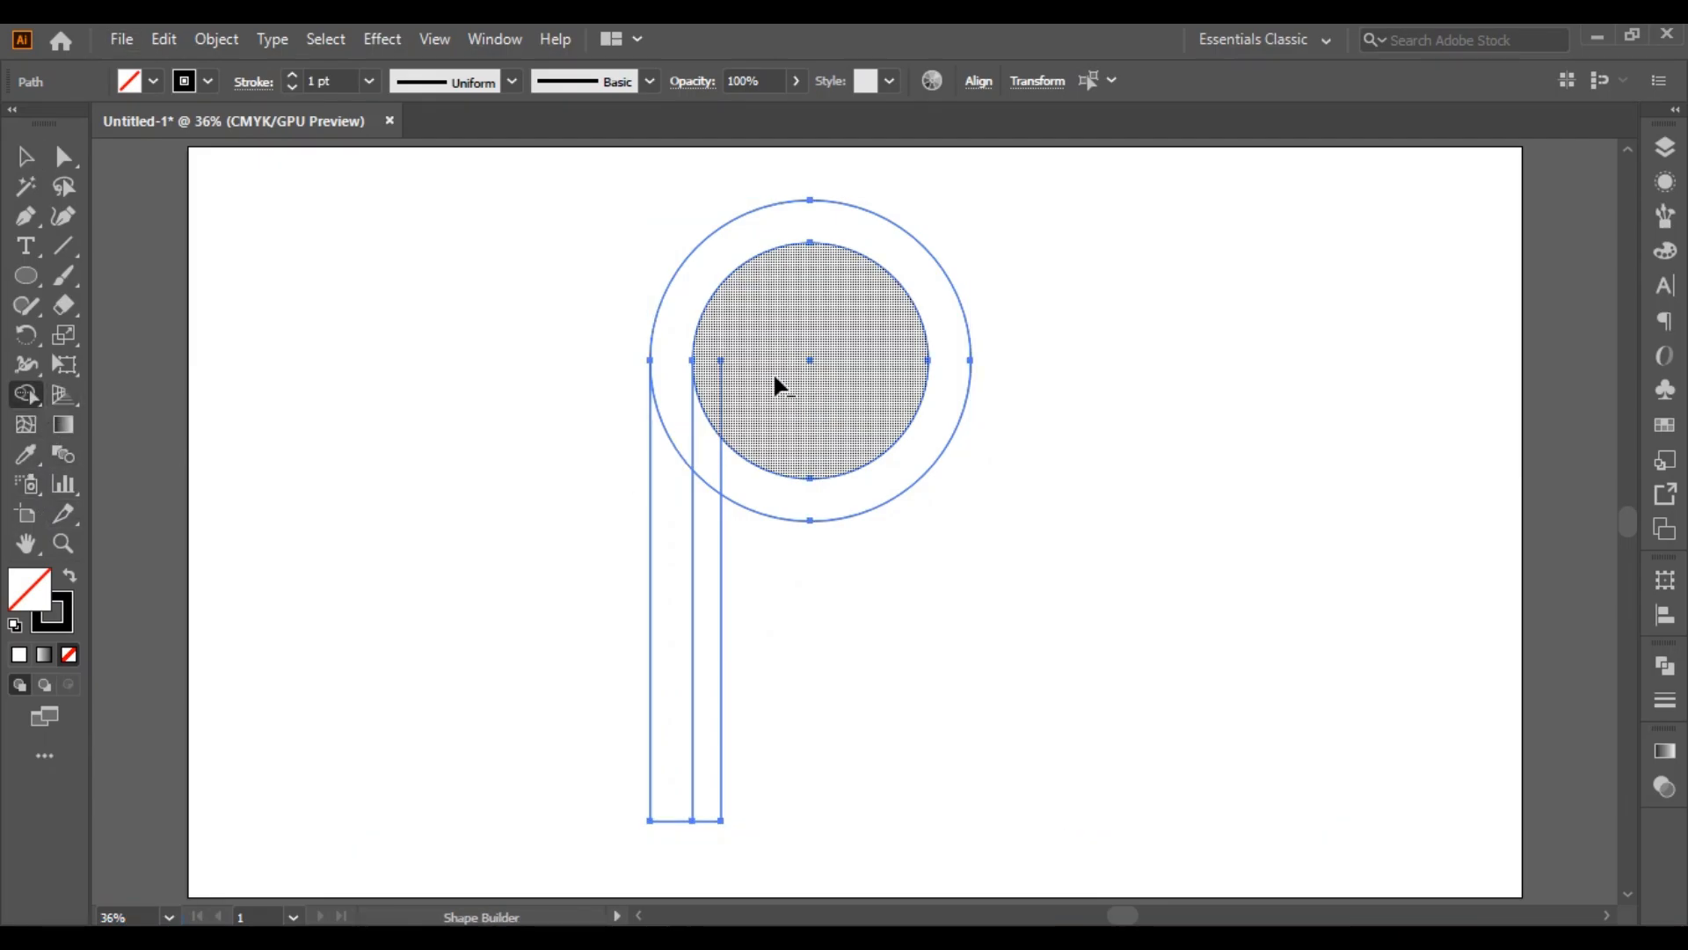
mouse_move(775, 376)
mouse_down()
mouse_move(723, 405)
mouse_move(708, 504)
mouse_up()
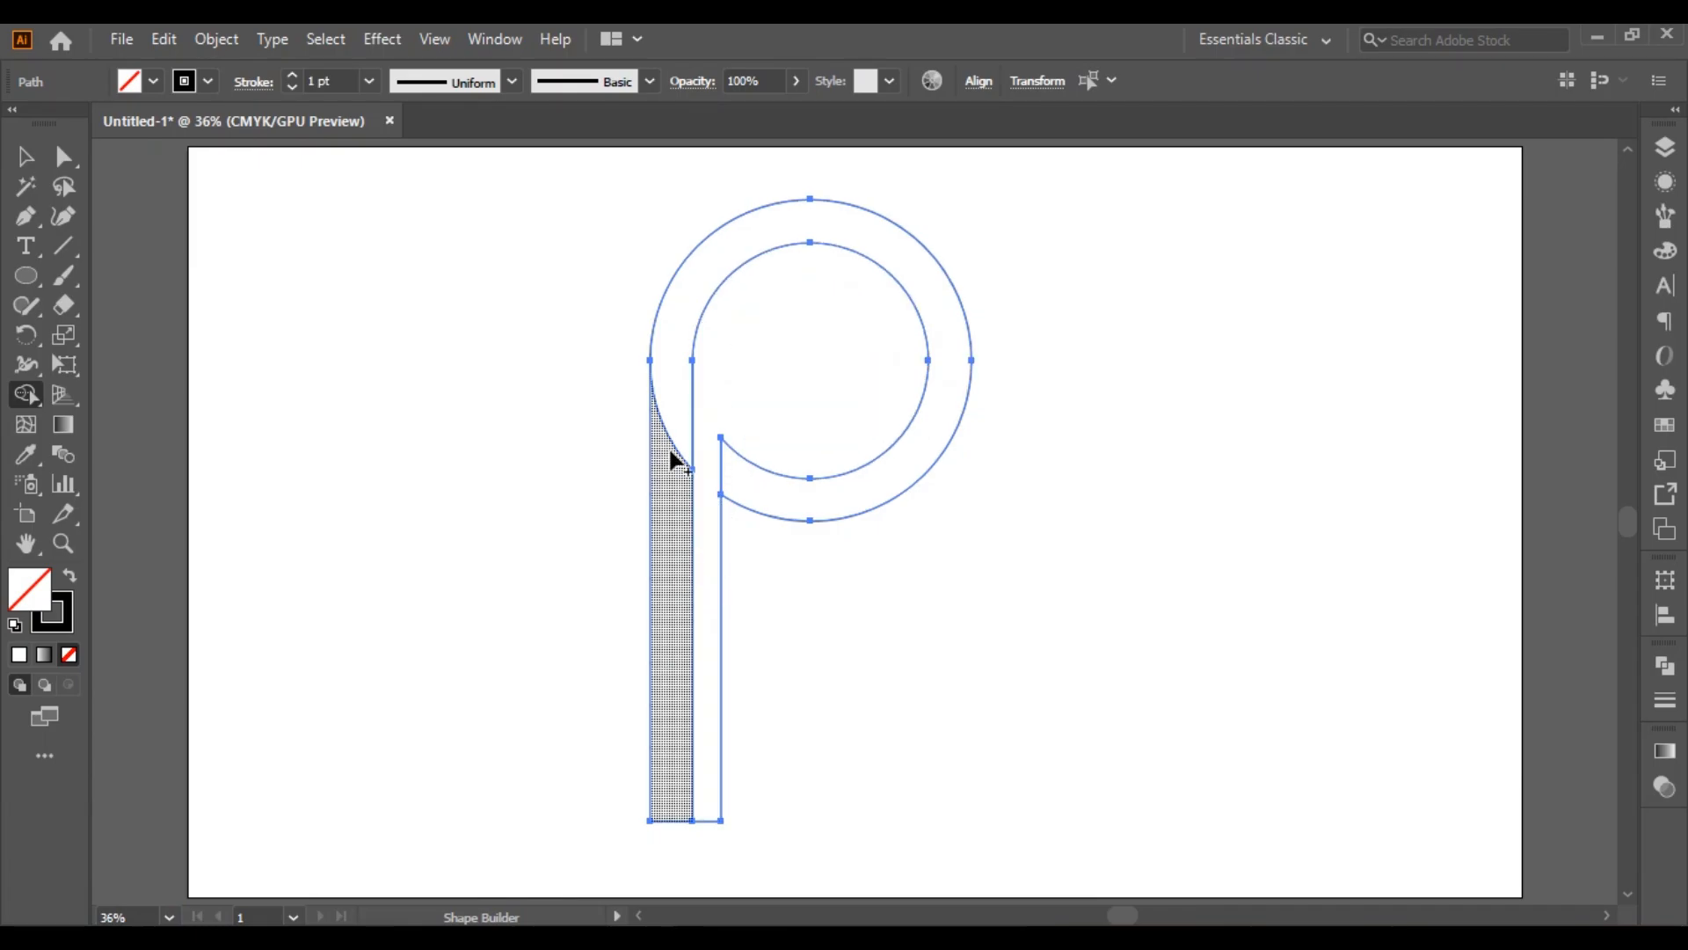
alt+click(715, 563)
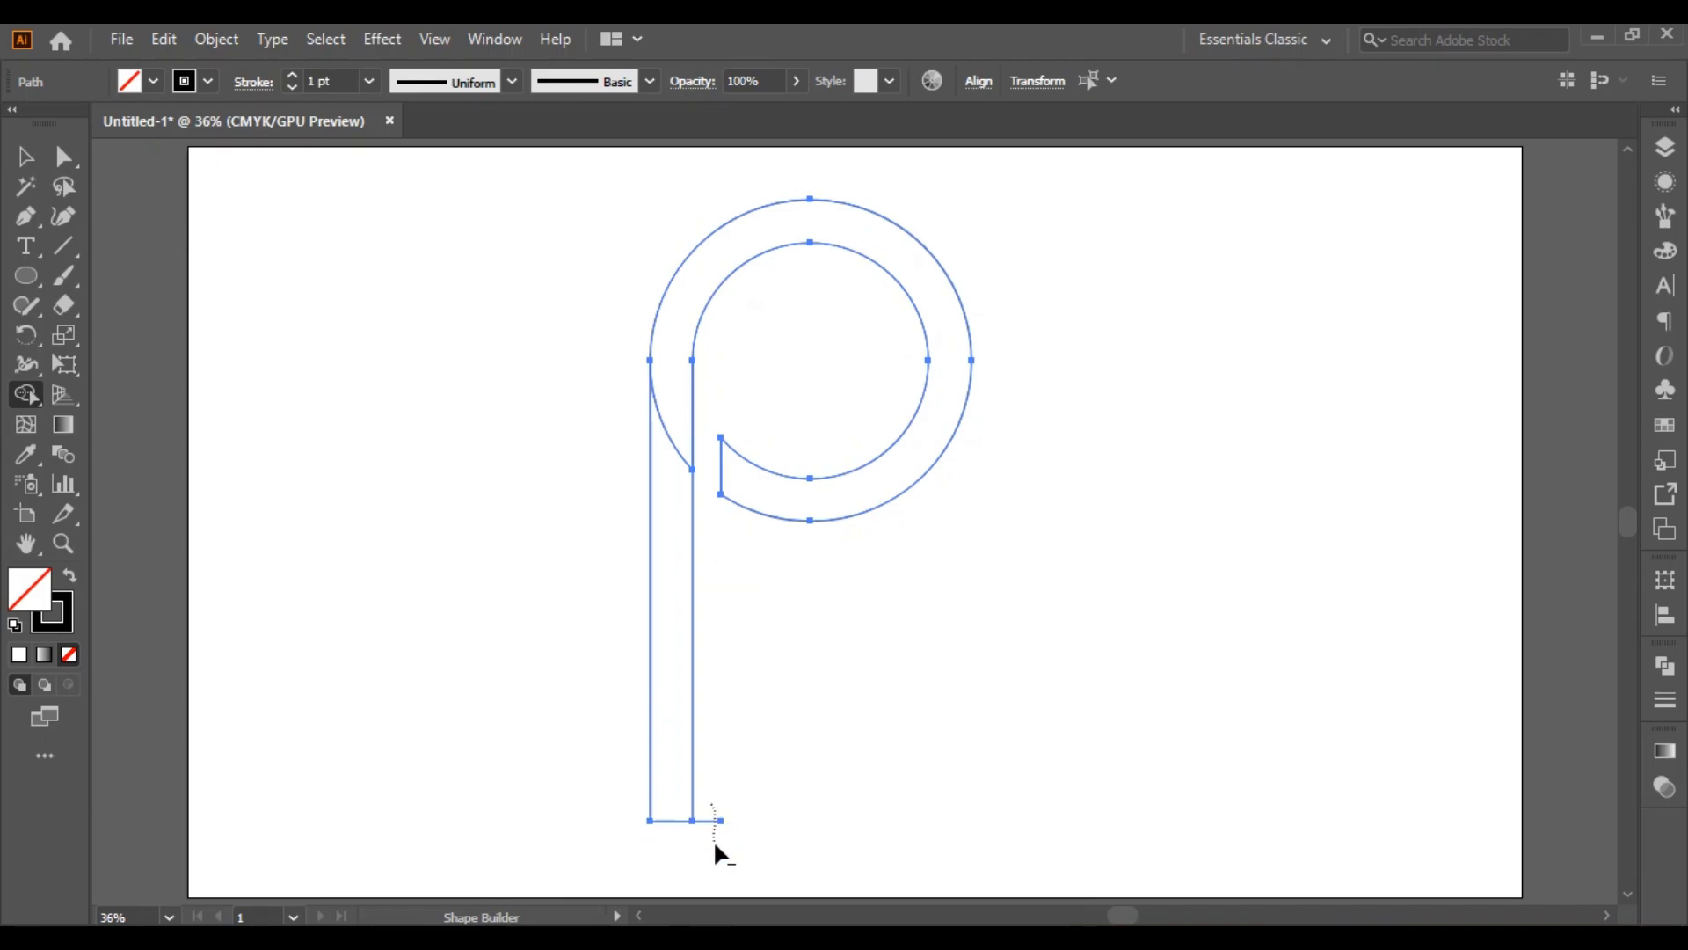
Choose a green fill and merge the ring and stem into one P shape with Shape Builder
click(1666, 425)
click(1460, 213)
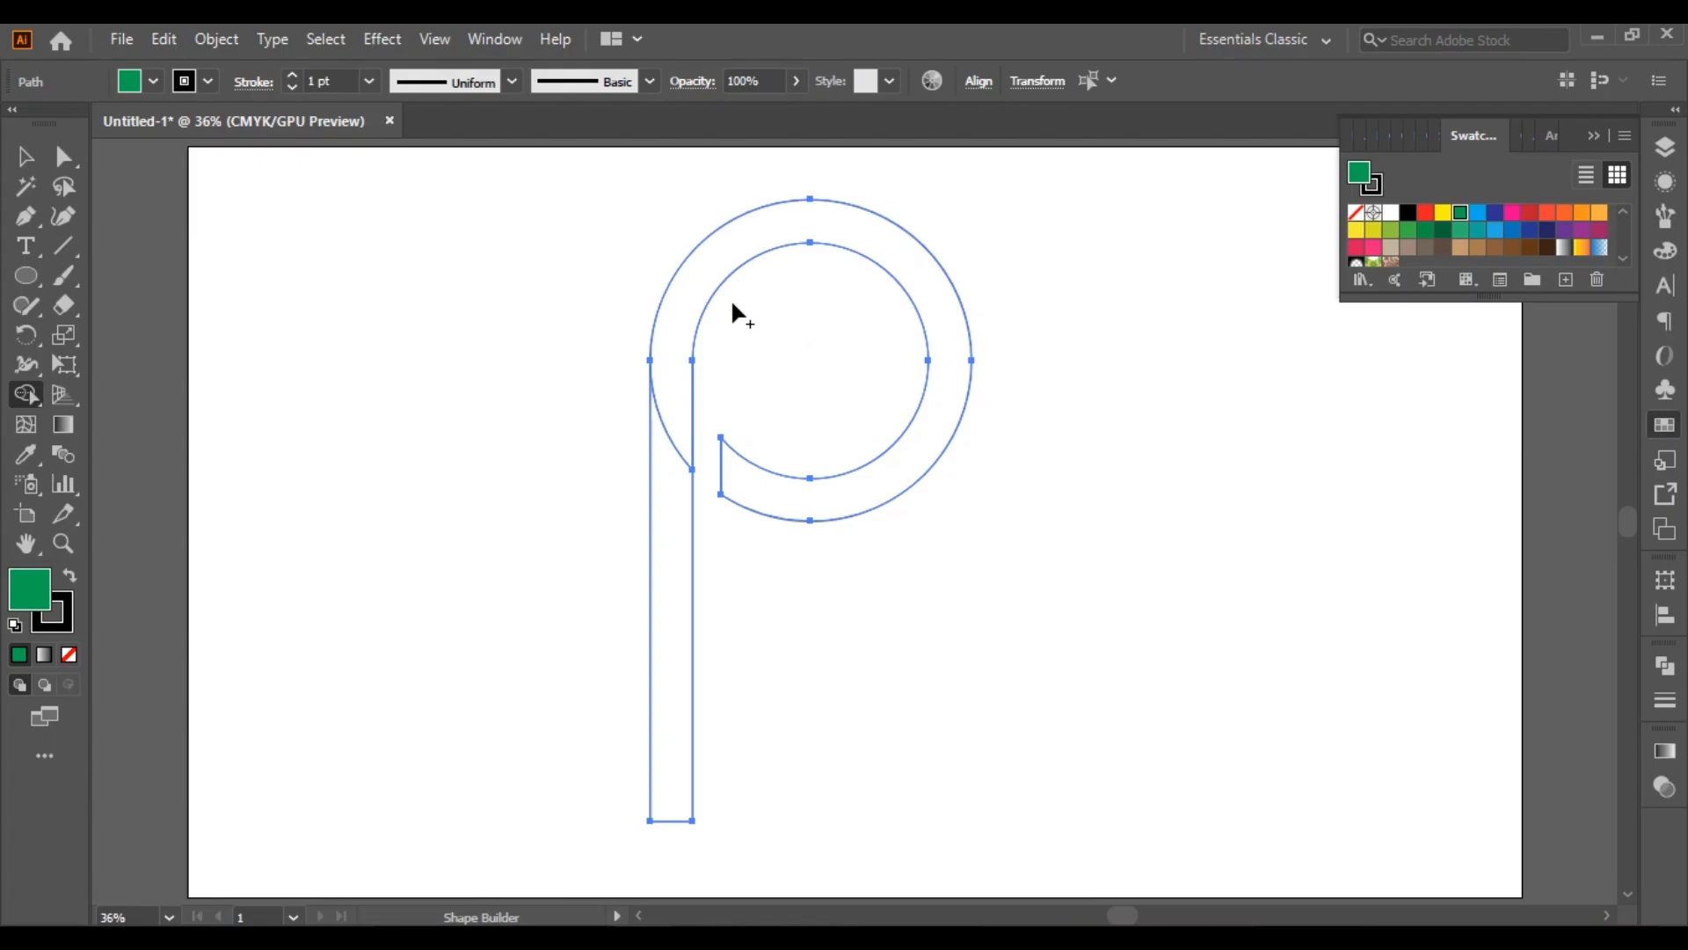
drag(675, 351, 670, 475)
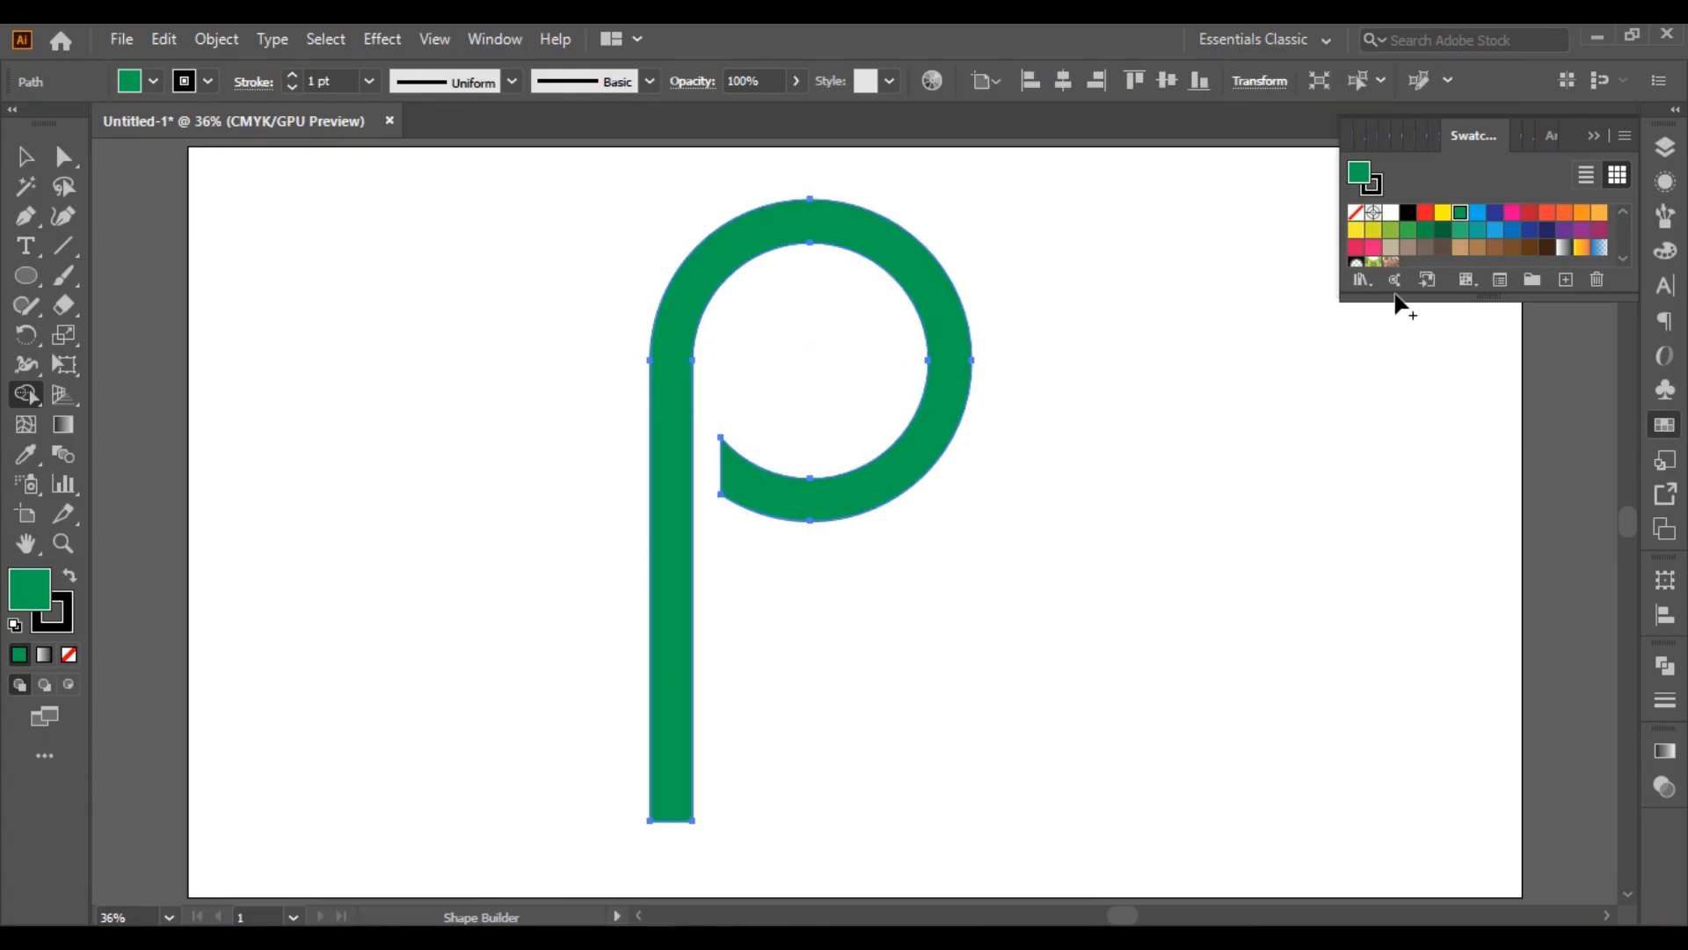
click(1594, 137)
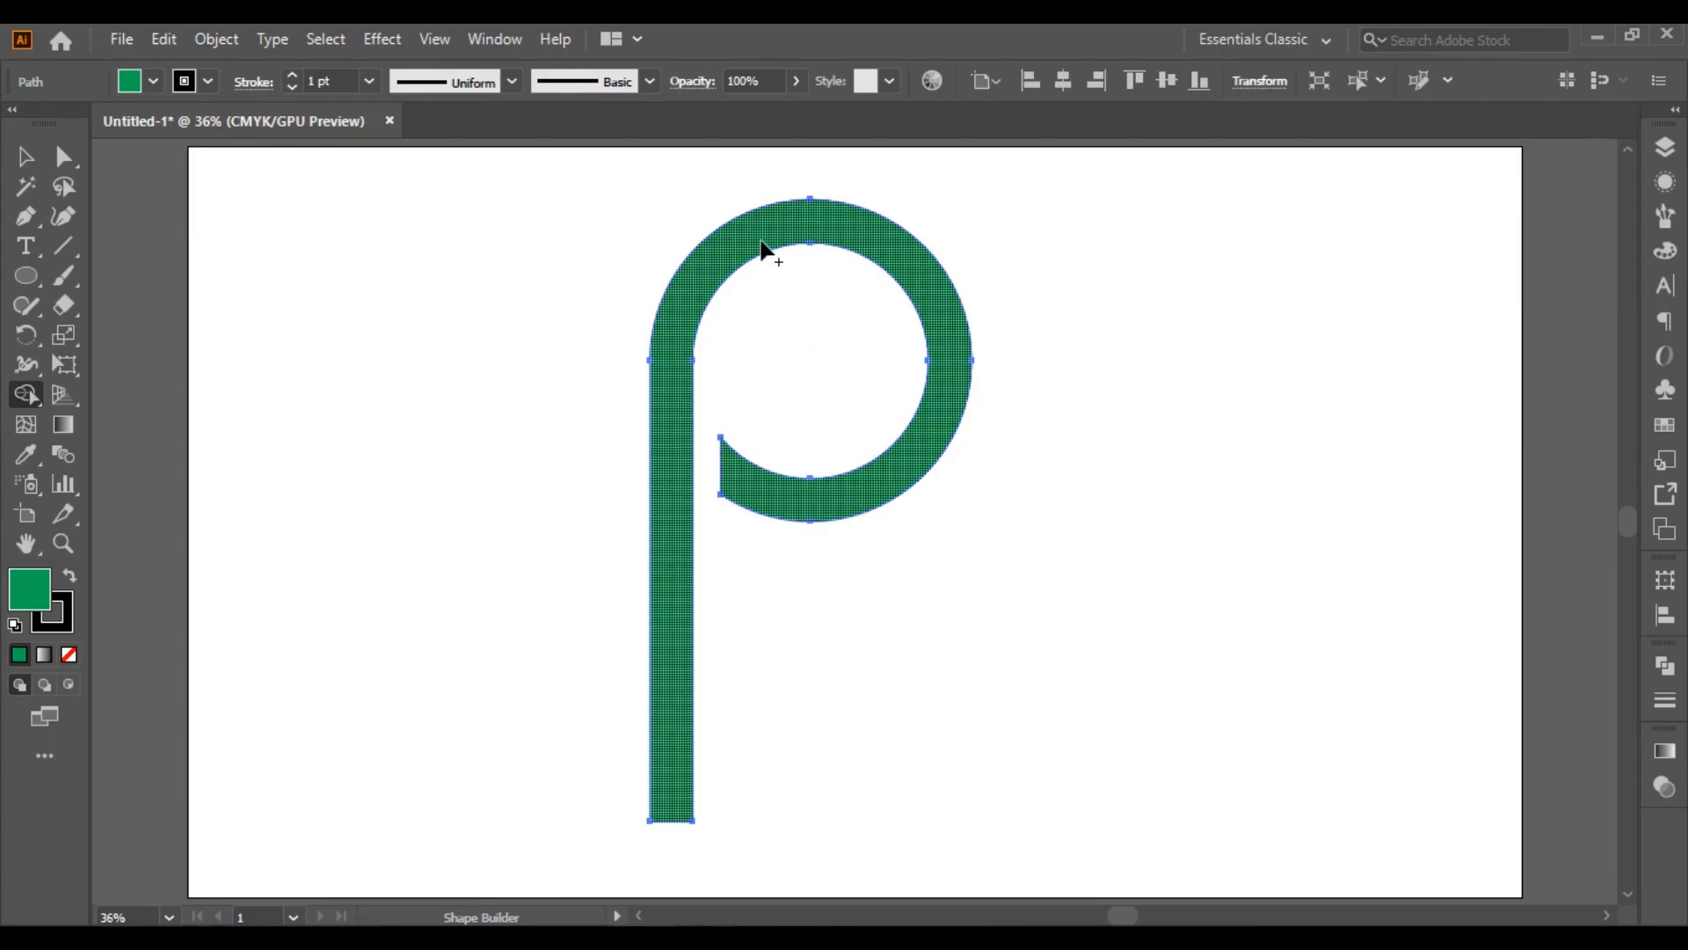
Scale the green P shape down proportionally and move it right of centre in the upper part of the artboard
click(24, 157)
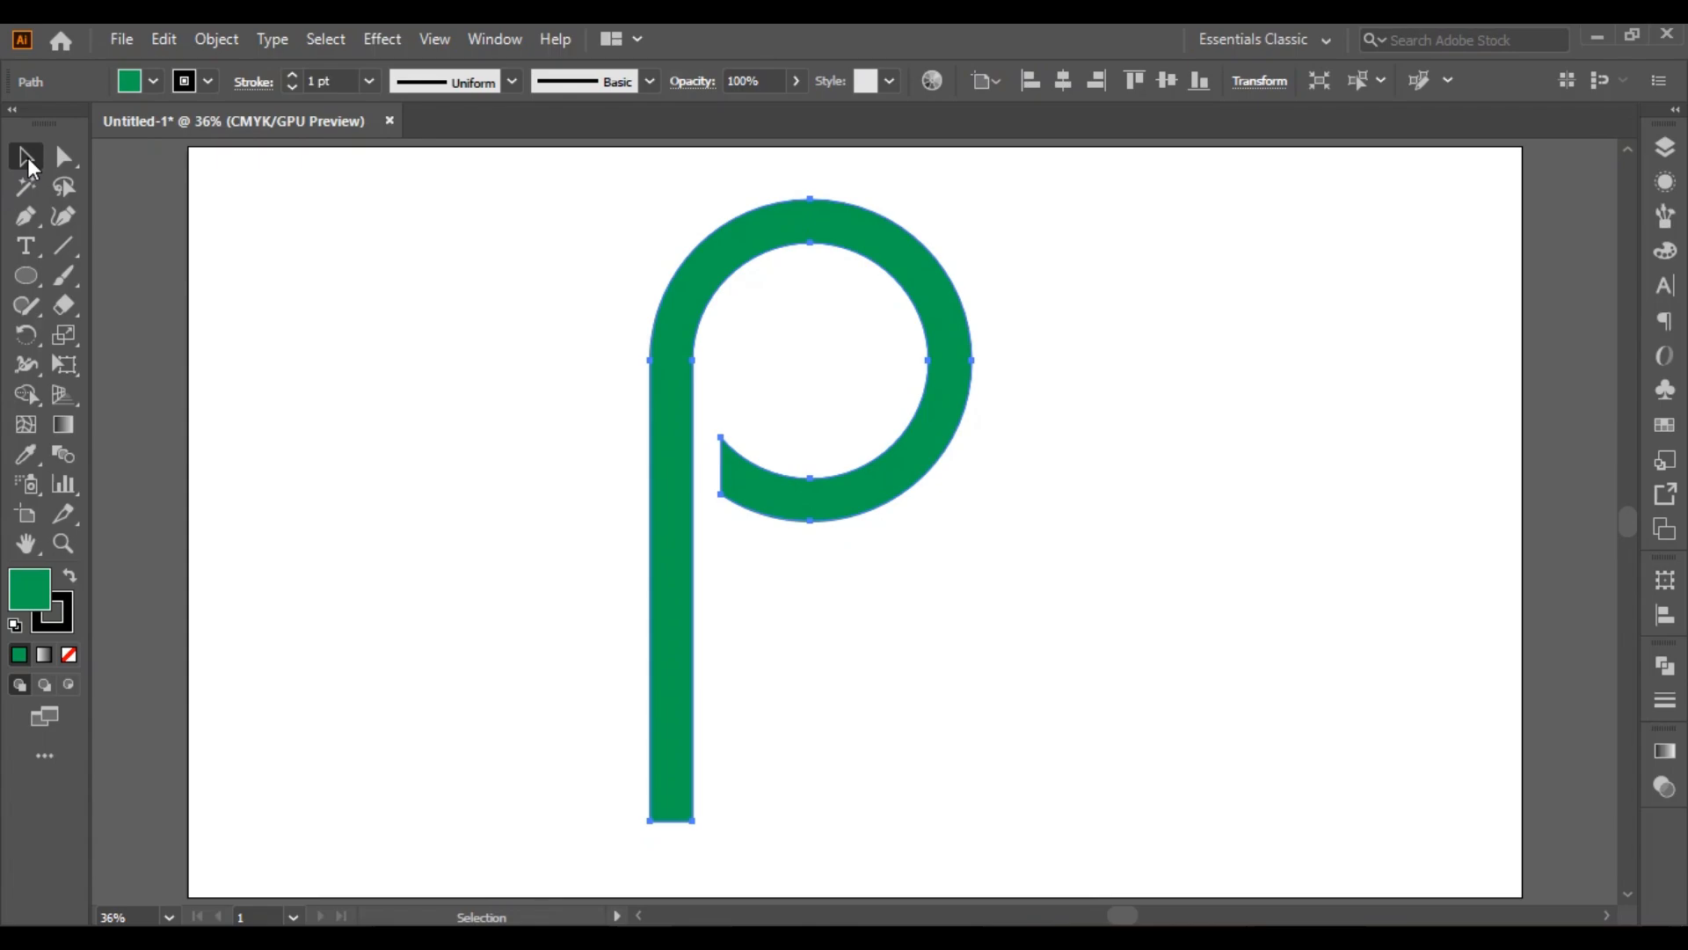
click(457, 320)
click(831, 231)
drag(972, 204, 1007, 263)
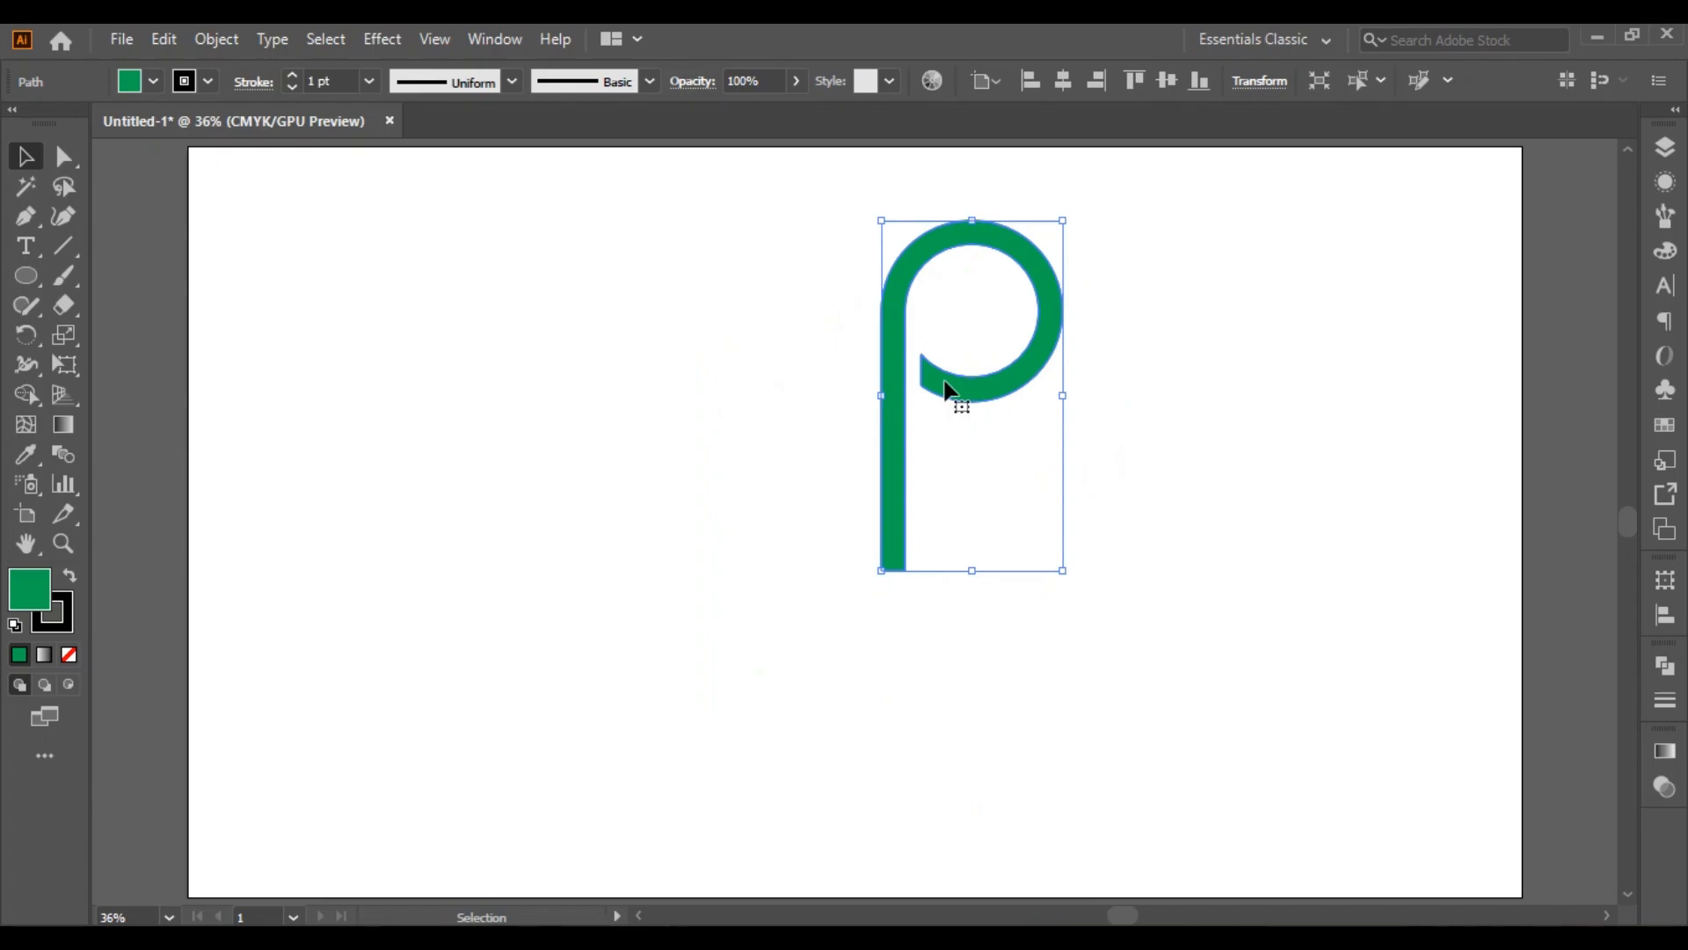
Reflect a copy of the P shape across the vertical axis and place it to the left of the original
right_click(1027, 252)
mouse_move(1122, 635)
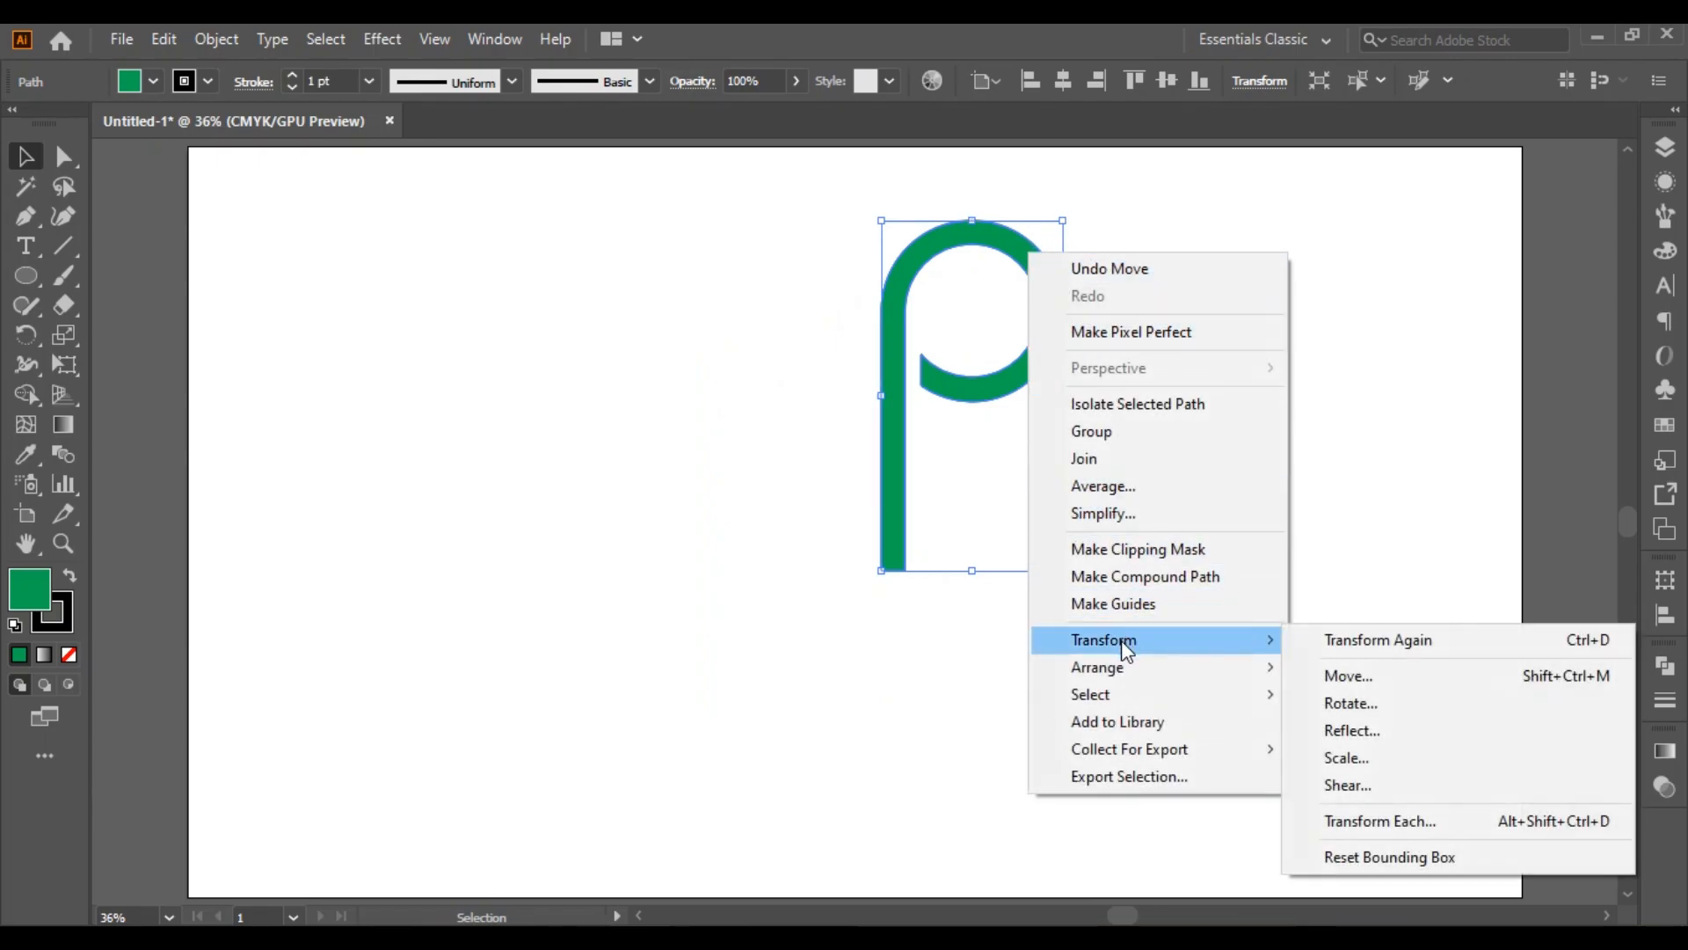
click(1354, 731)
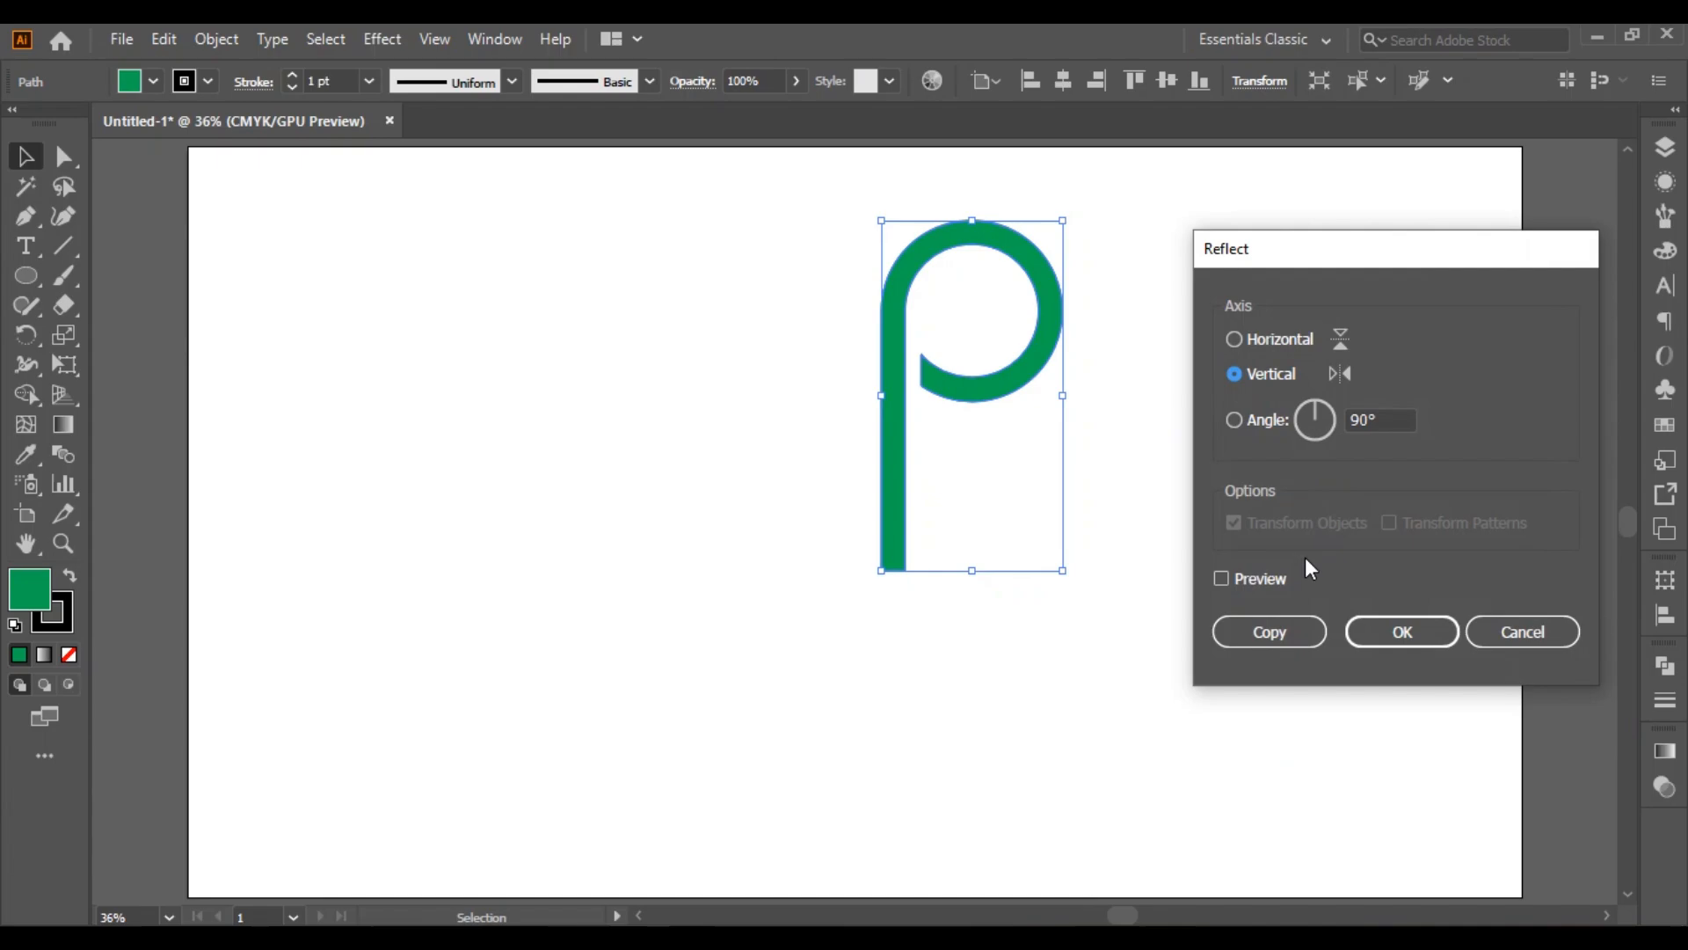
click(1265, 631)
drag(992, 368, 765, 374)
Select both mirrored P shapes and group them
drag(614, 202, 1120, 628)
right_click(898, 328)
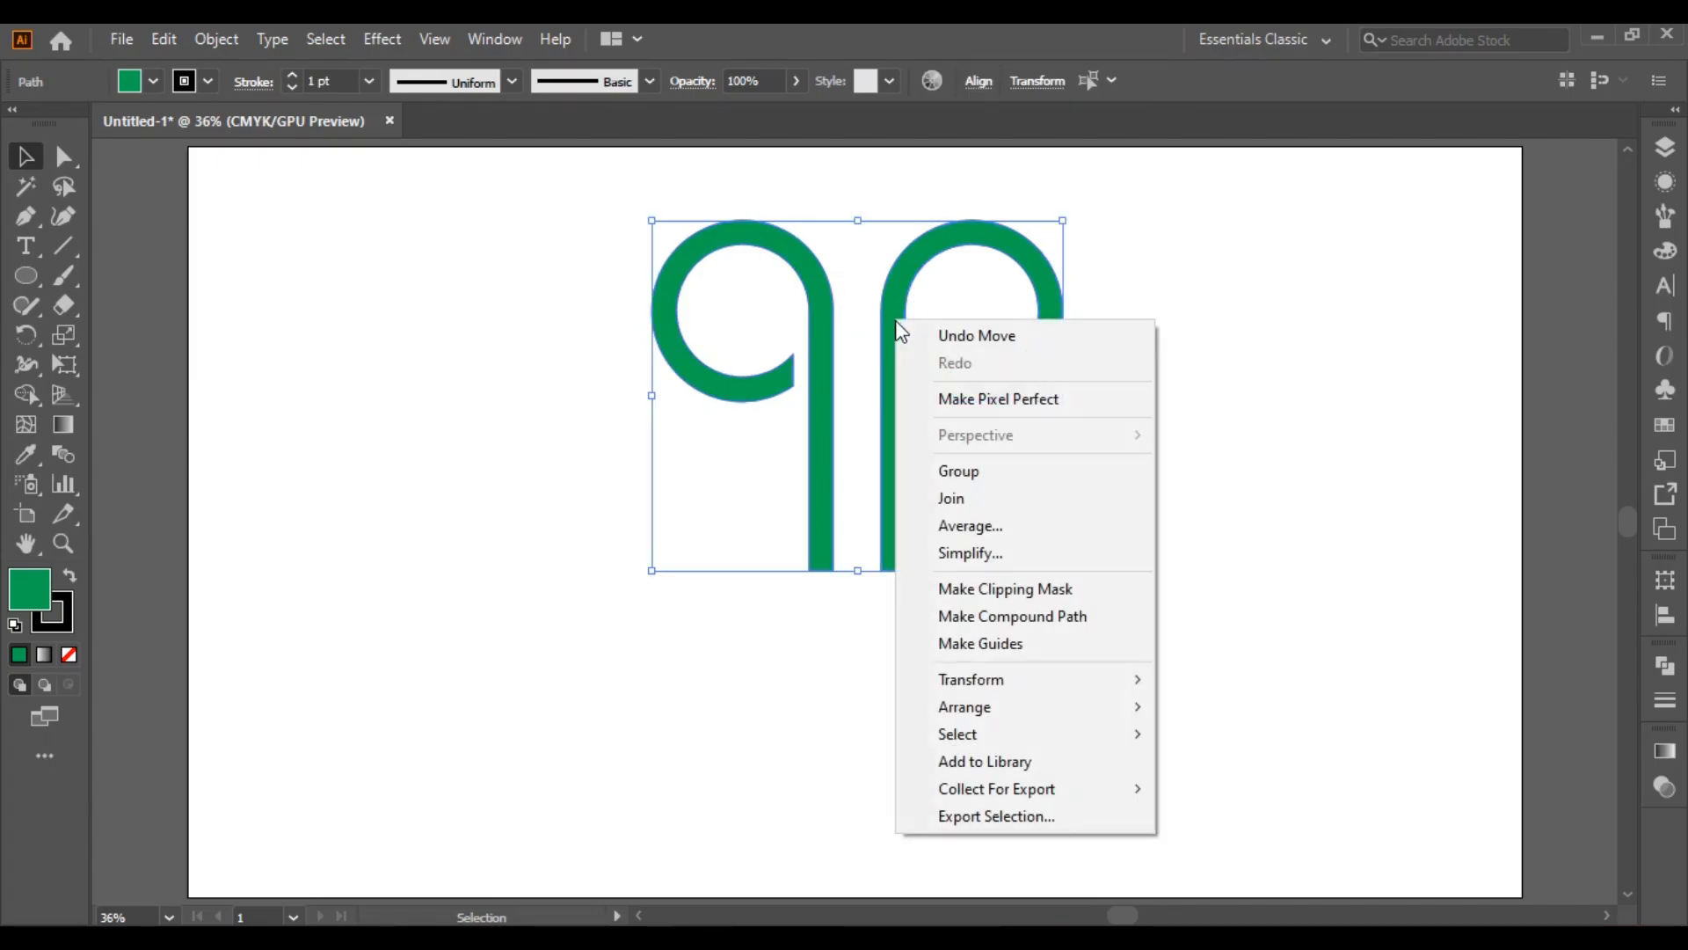
click(960, 467)
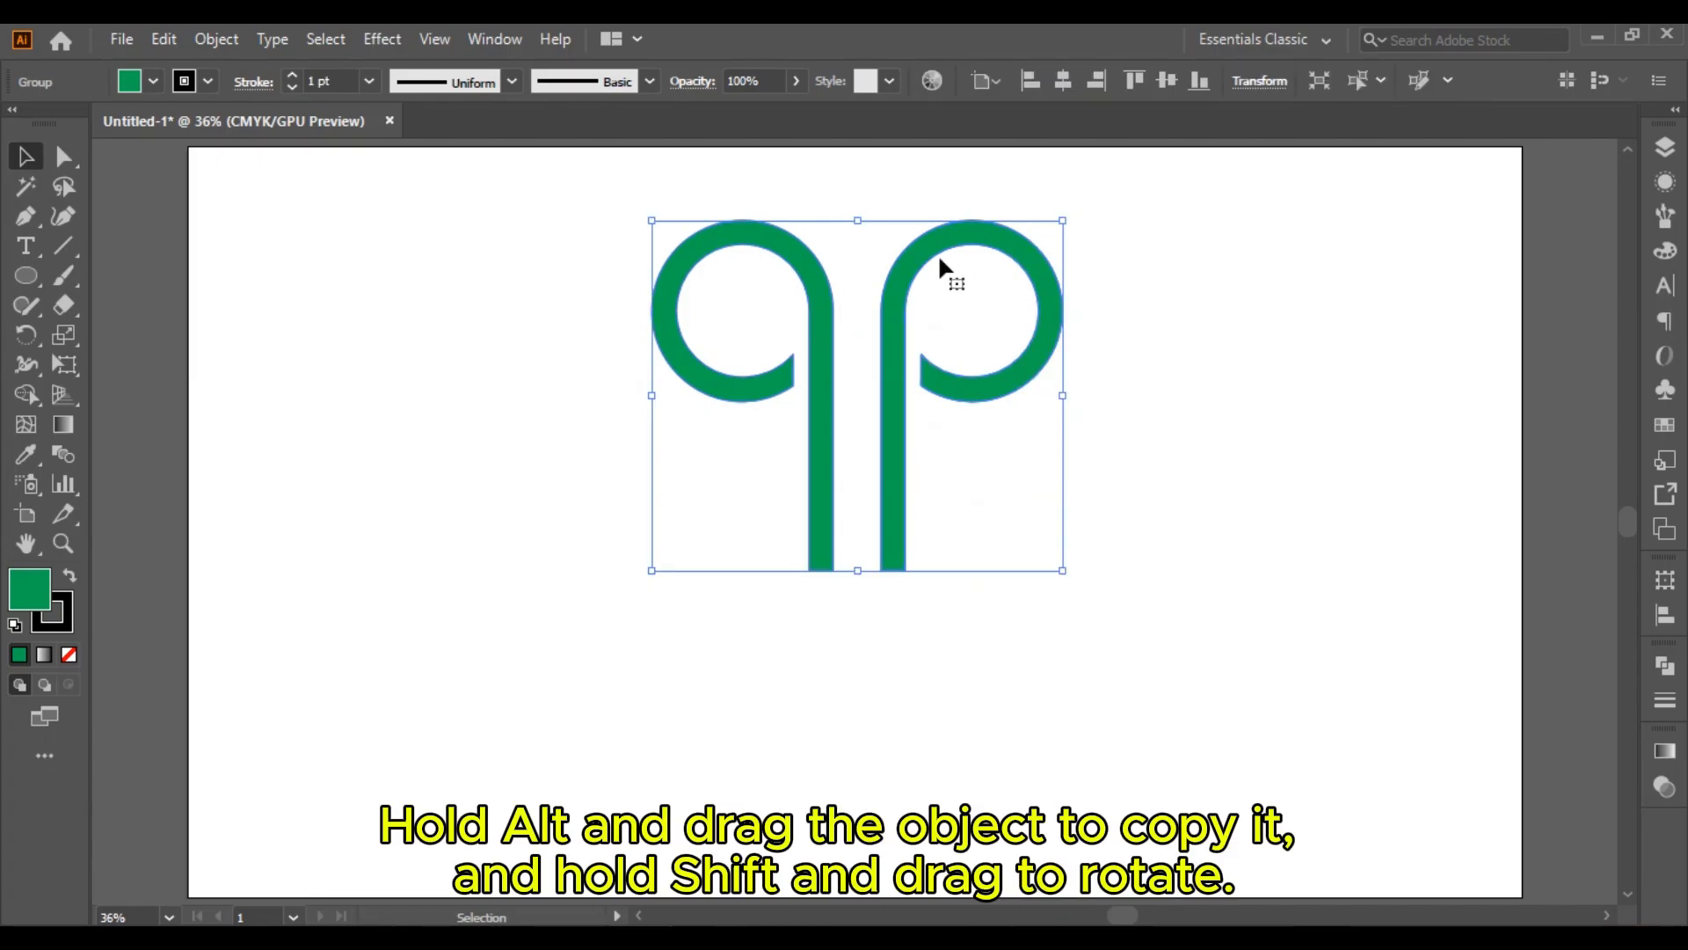
Duplicate the grouped pair, rotate the copy 90° clockwise and place it below the original, aligned to its right edge
drag(913, 279, 1297, 319)
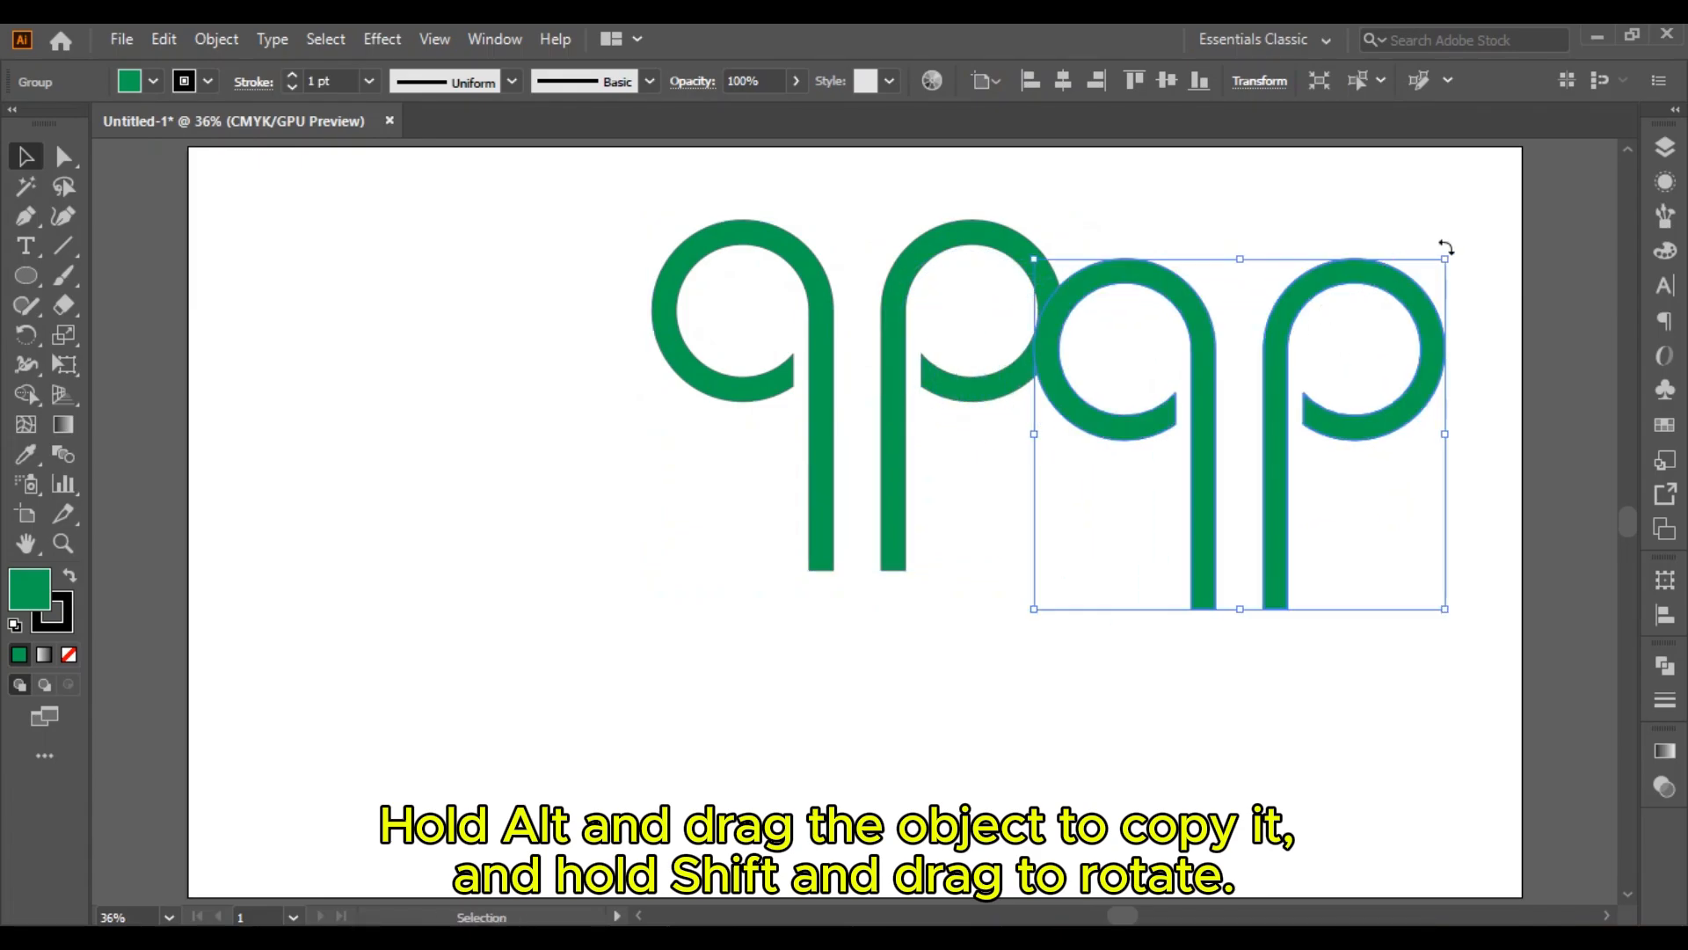
drag(1451, 250, 1451, 652)
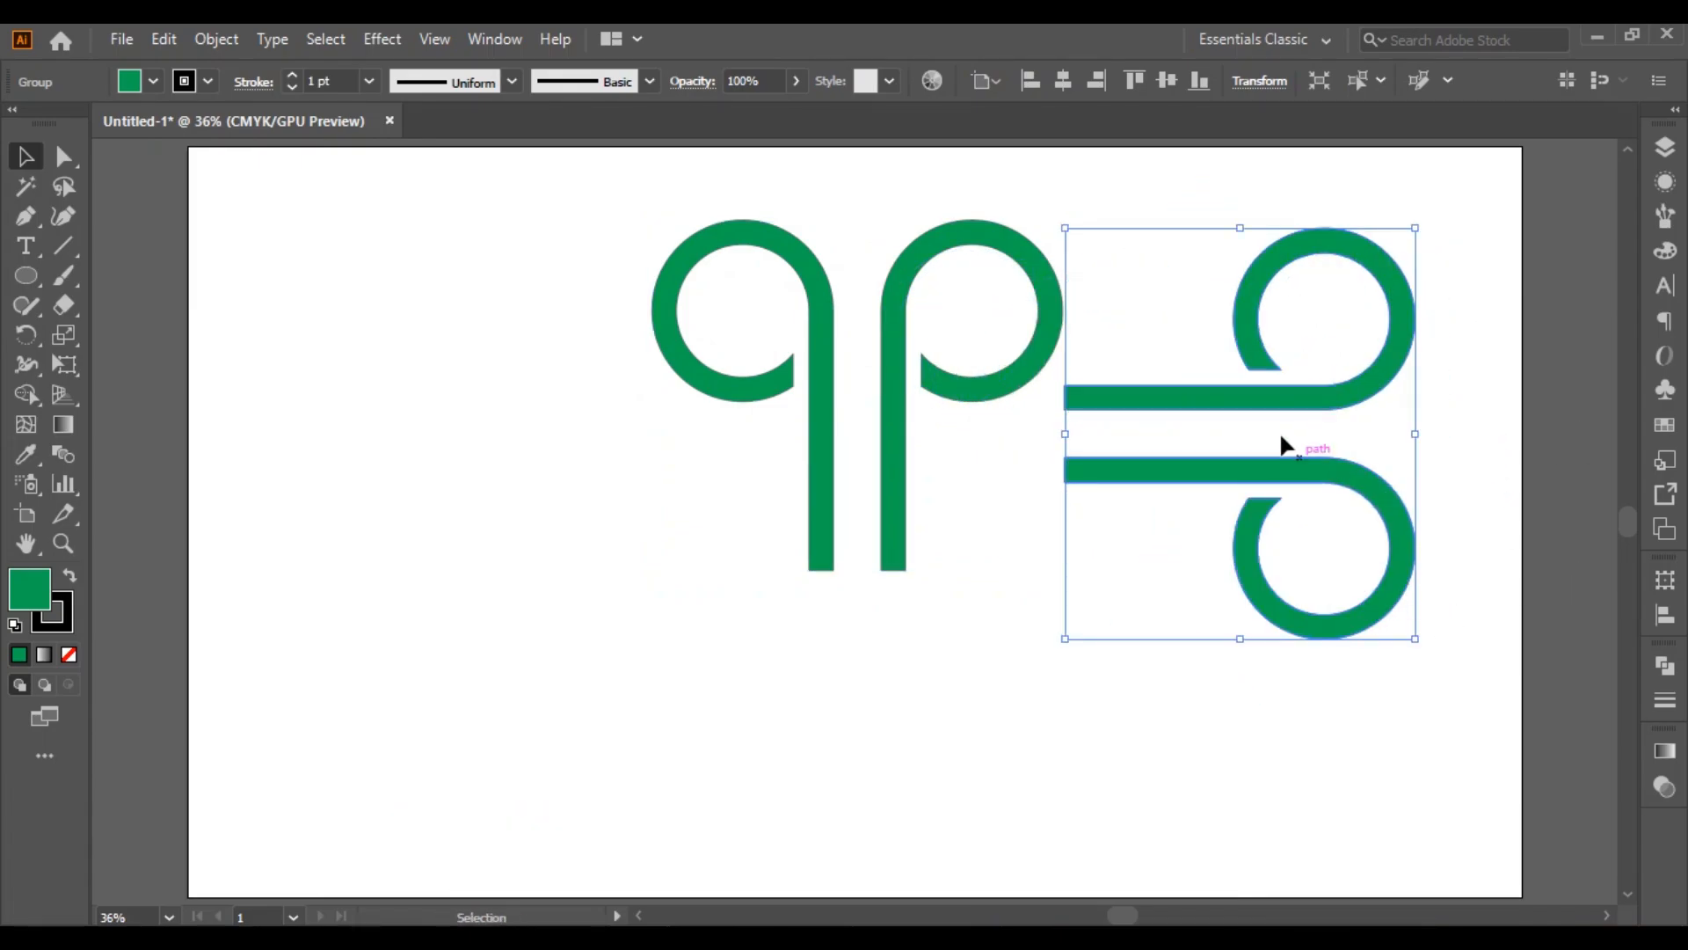
drag(1268, 363, 914, 550)
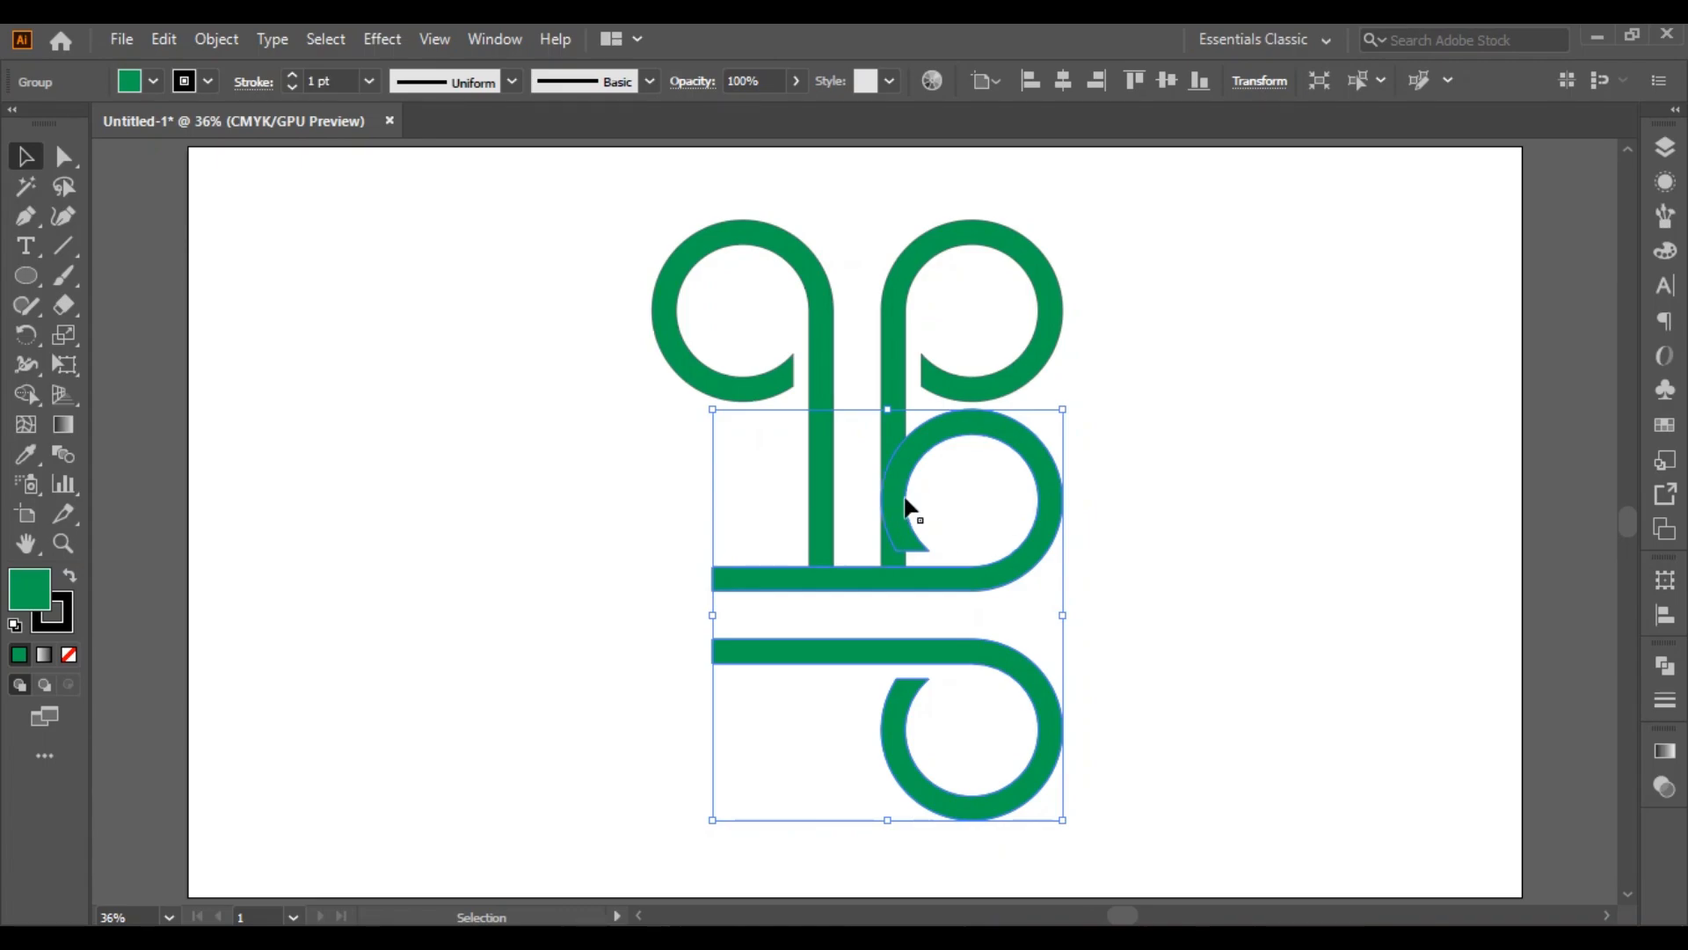
Nudge the rotated pair slightly left and down to leave a gap below the upper pair's stems
key(Left)
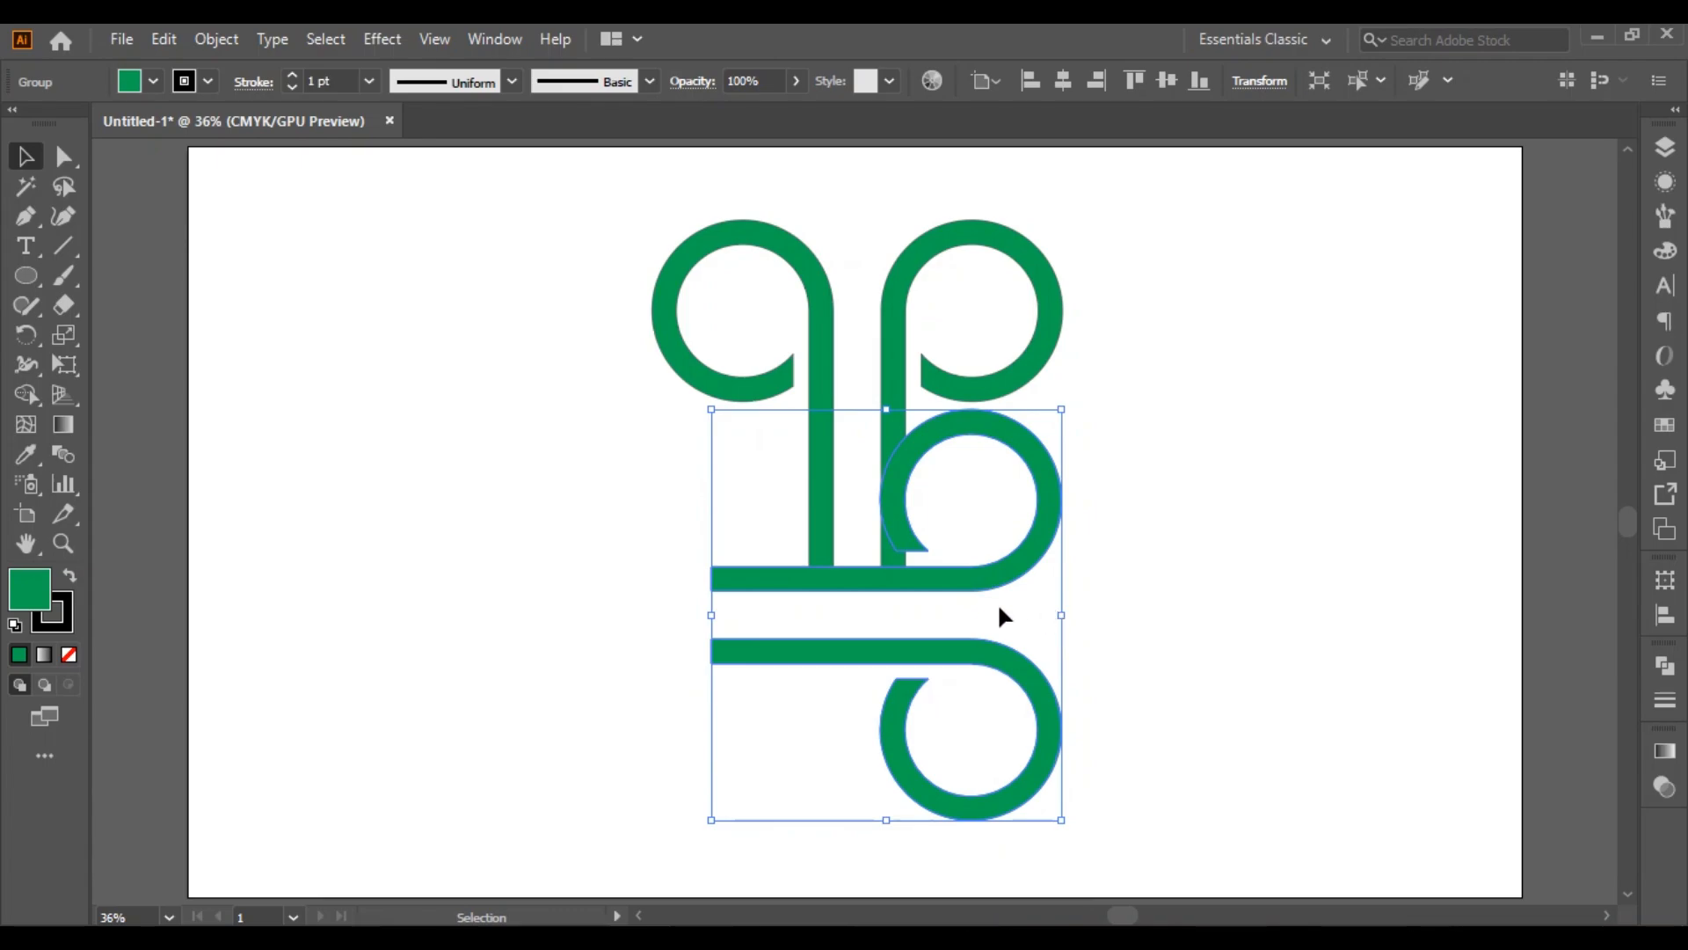
key(Down)
key(Down)
key(Down)
key(Down)
key(Down)
key(Down)
key(Down)
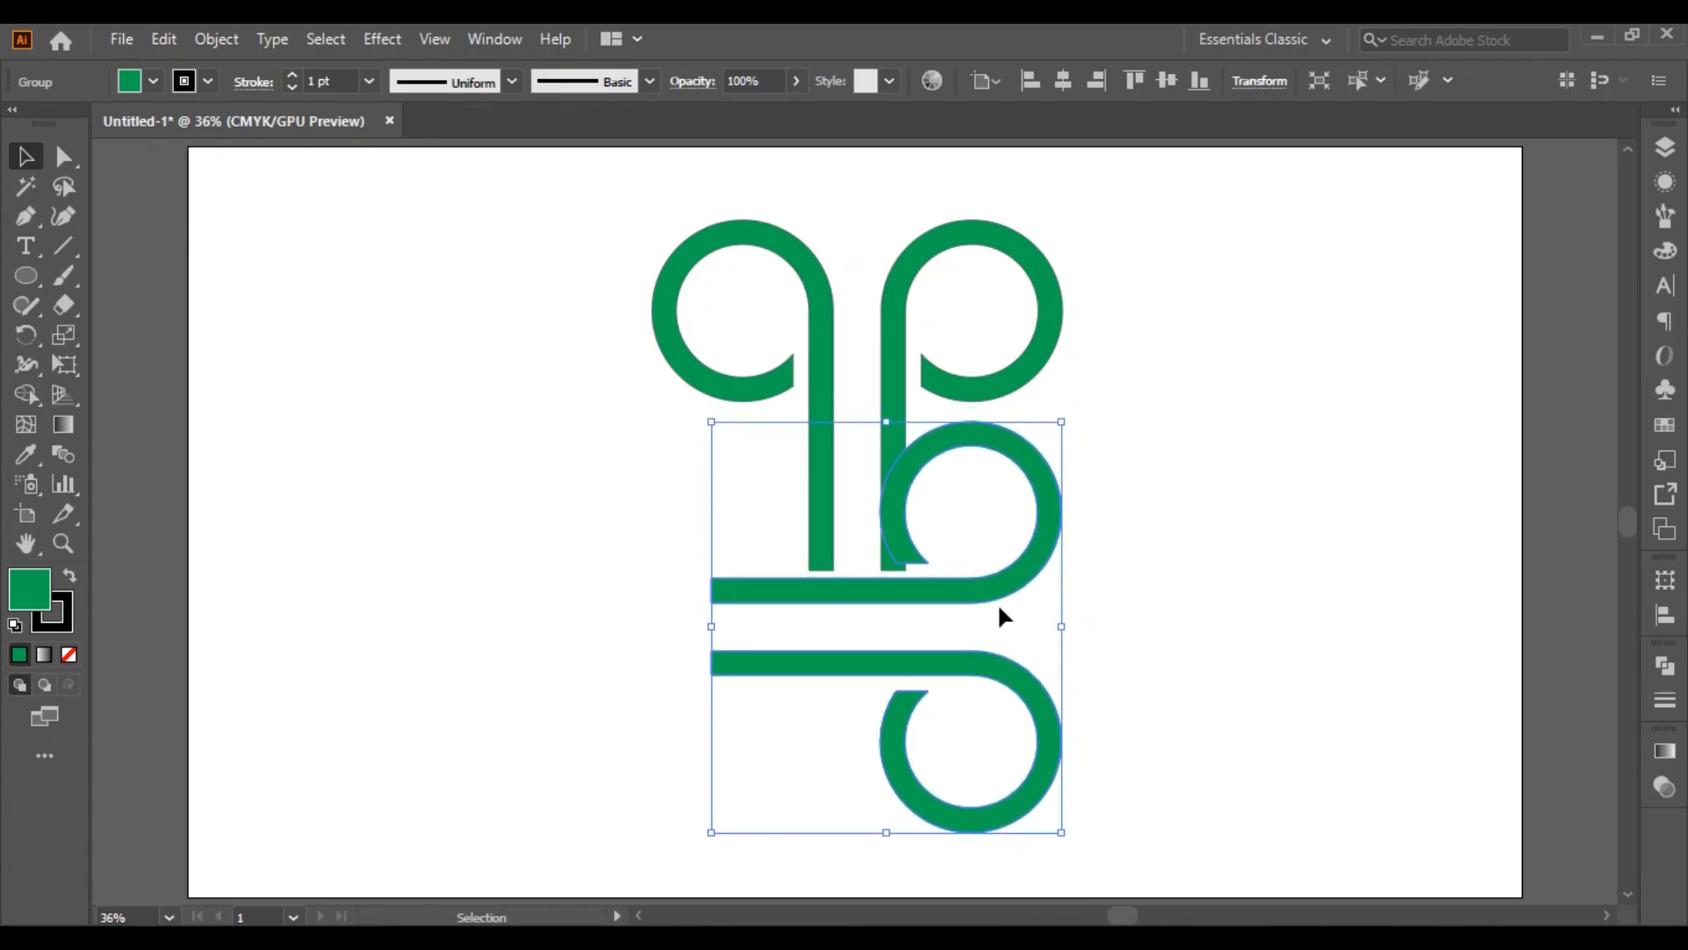
key(Down)
key(Down)
key(Down)
key(Down)
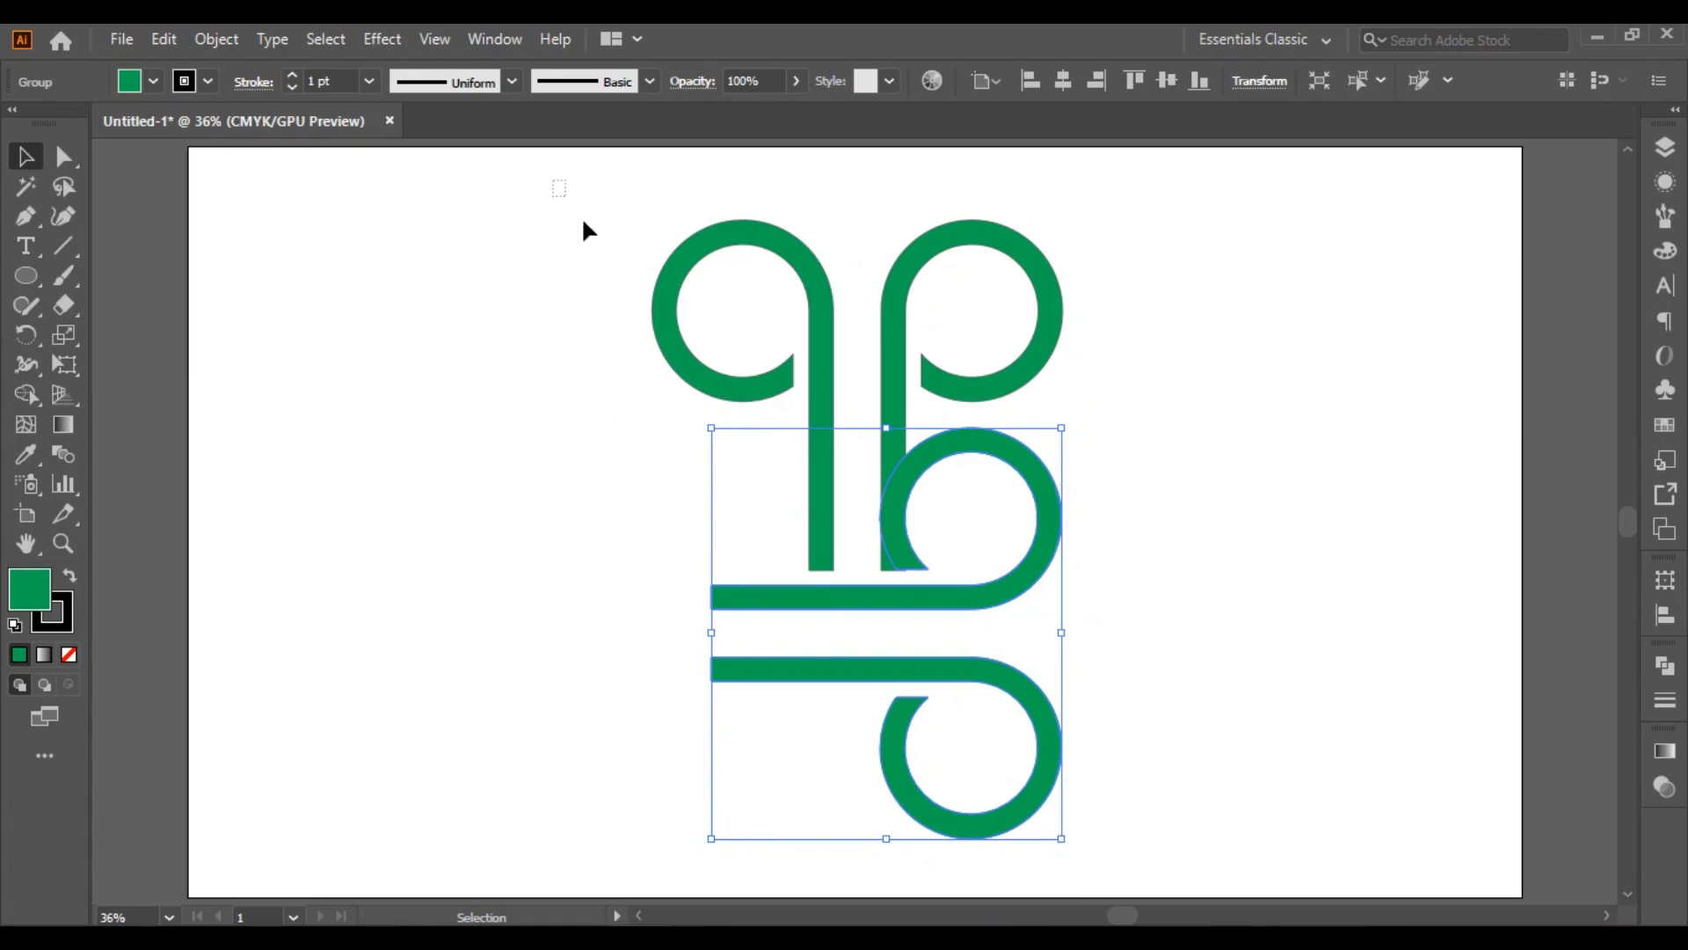
Duplicate both pairs, rotate the copy 180° and fit it against the left side of the originals as a square interlaced pattern
drag(583, 222, 1220, 788)
scroll(1175, 742, up, 5)
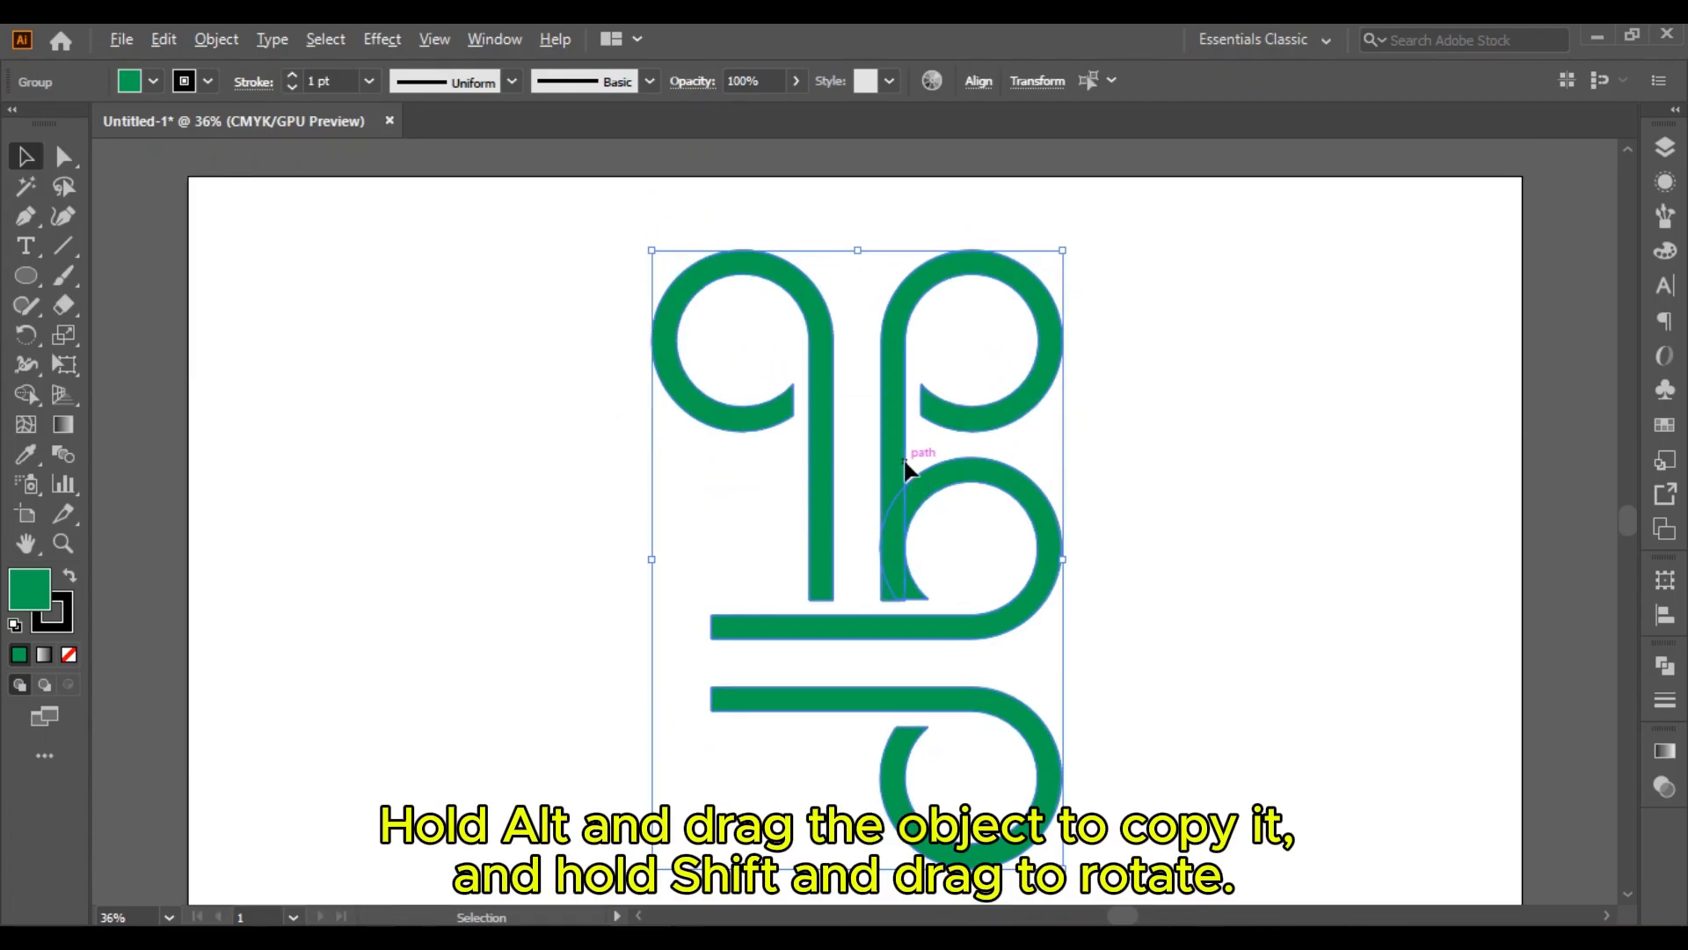
drag(905, 469, 1332, 458)
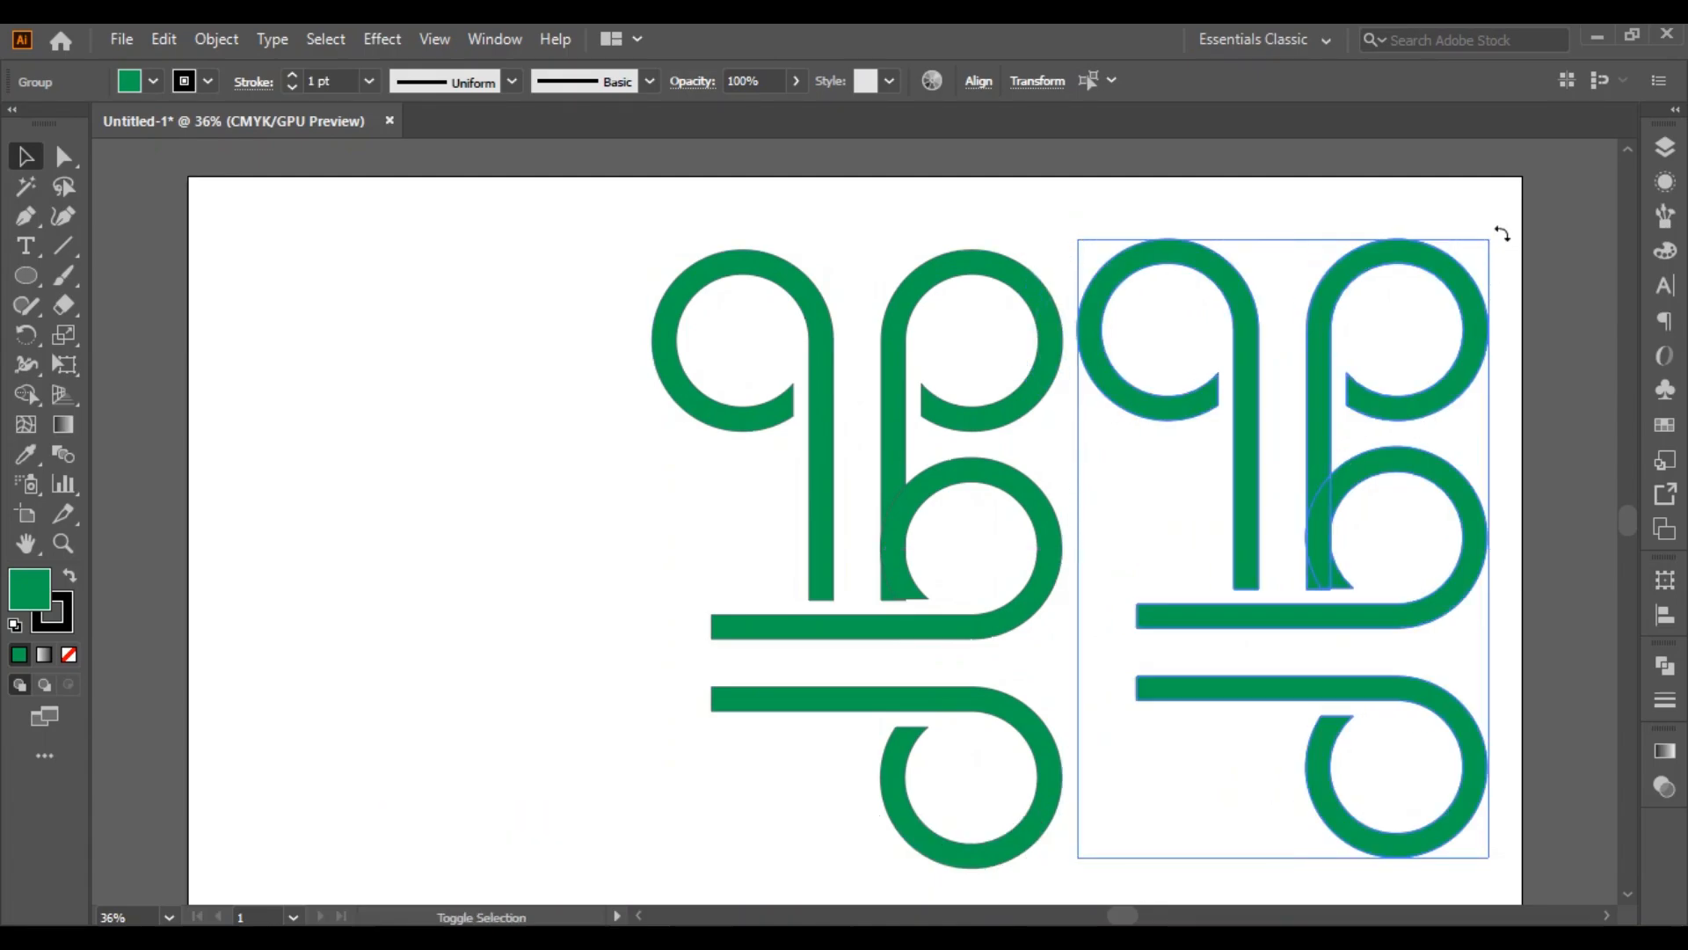
drag(1502, 234, 1228, 852)
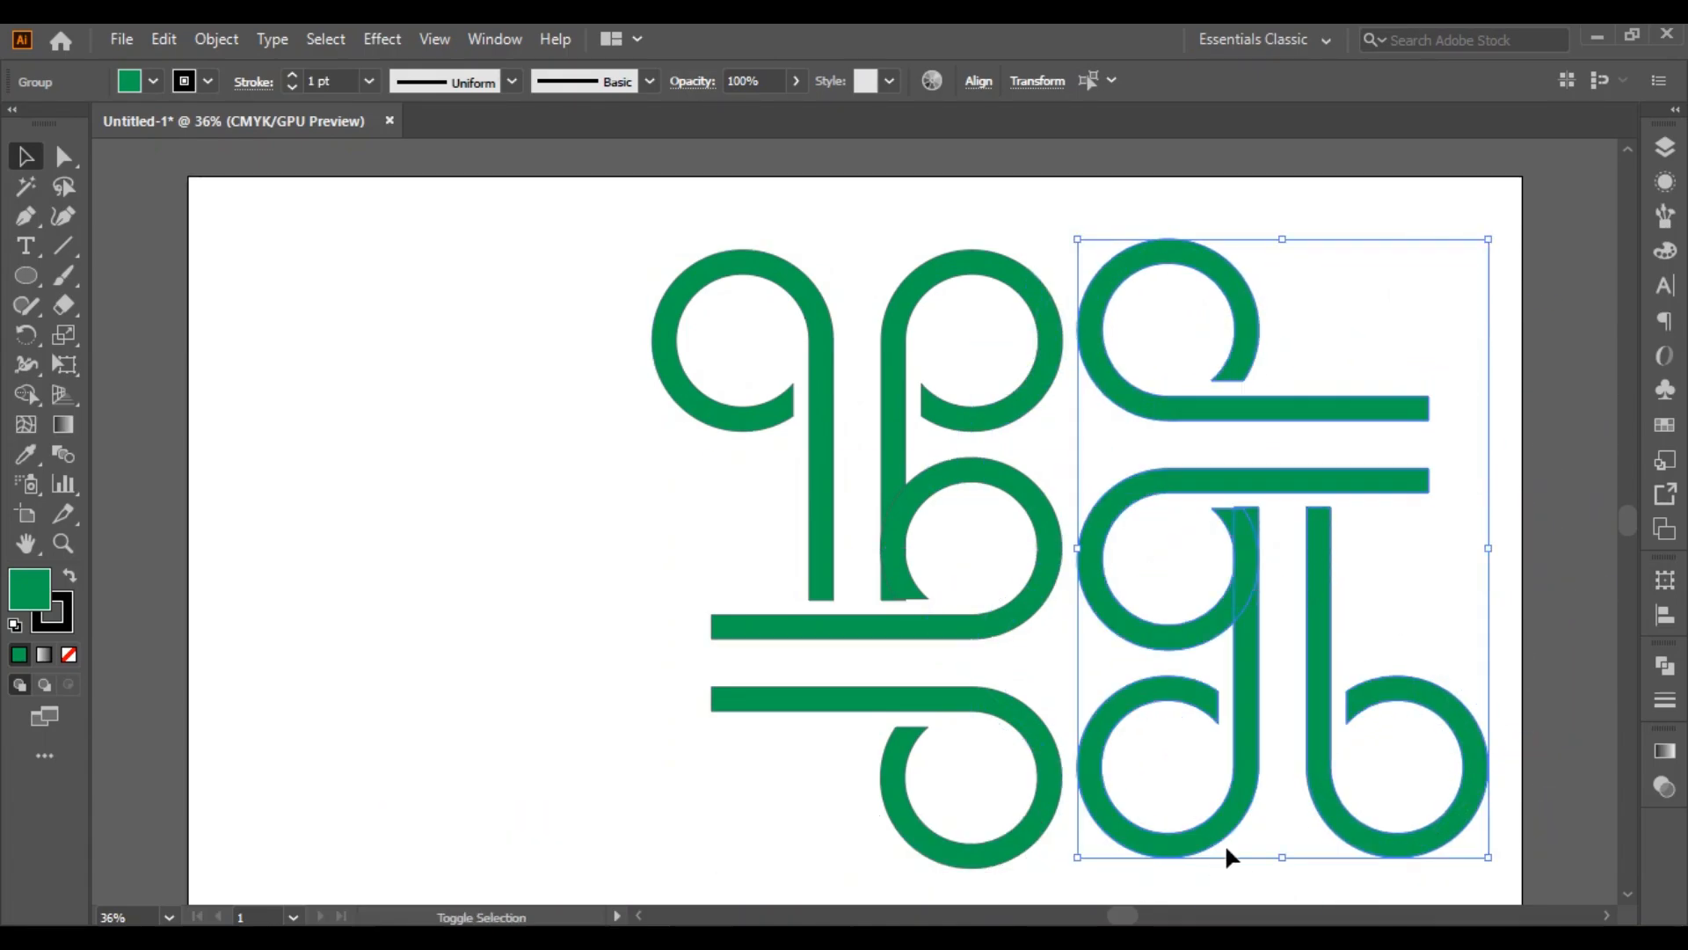
drag(1258, 541, 616, 553)
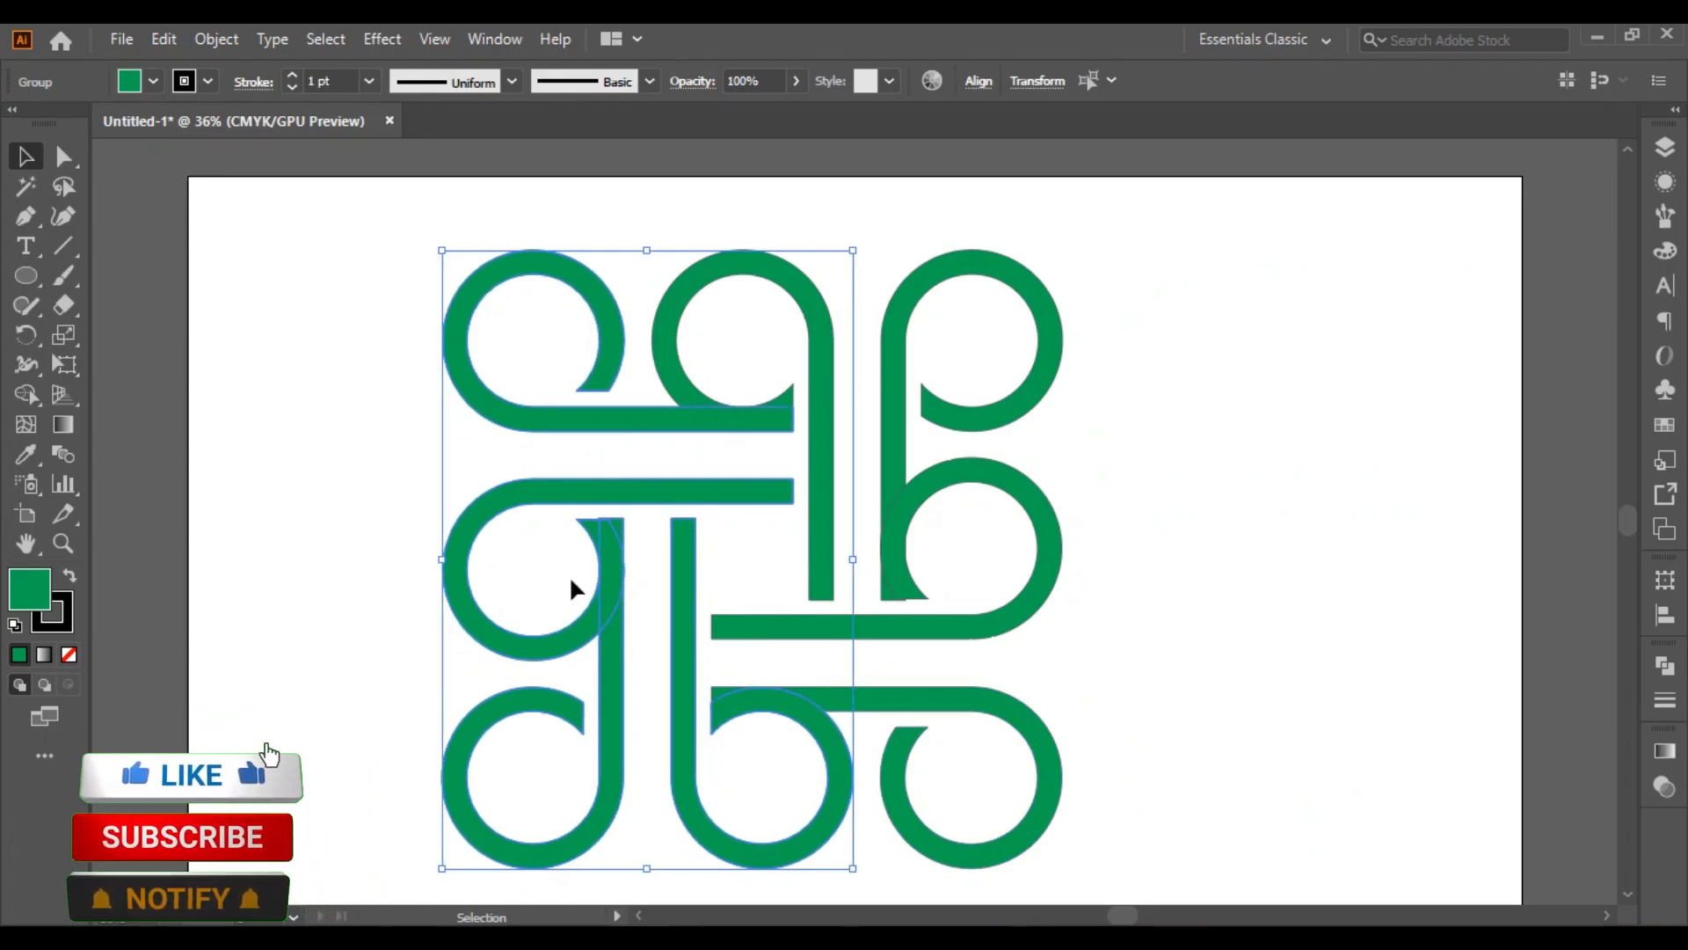
Select the whole pattern and use Shape Builder to merge the top middle loop's overlap with the horizontal bar
drag(344, 188, 1180, 829)
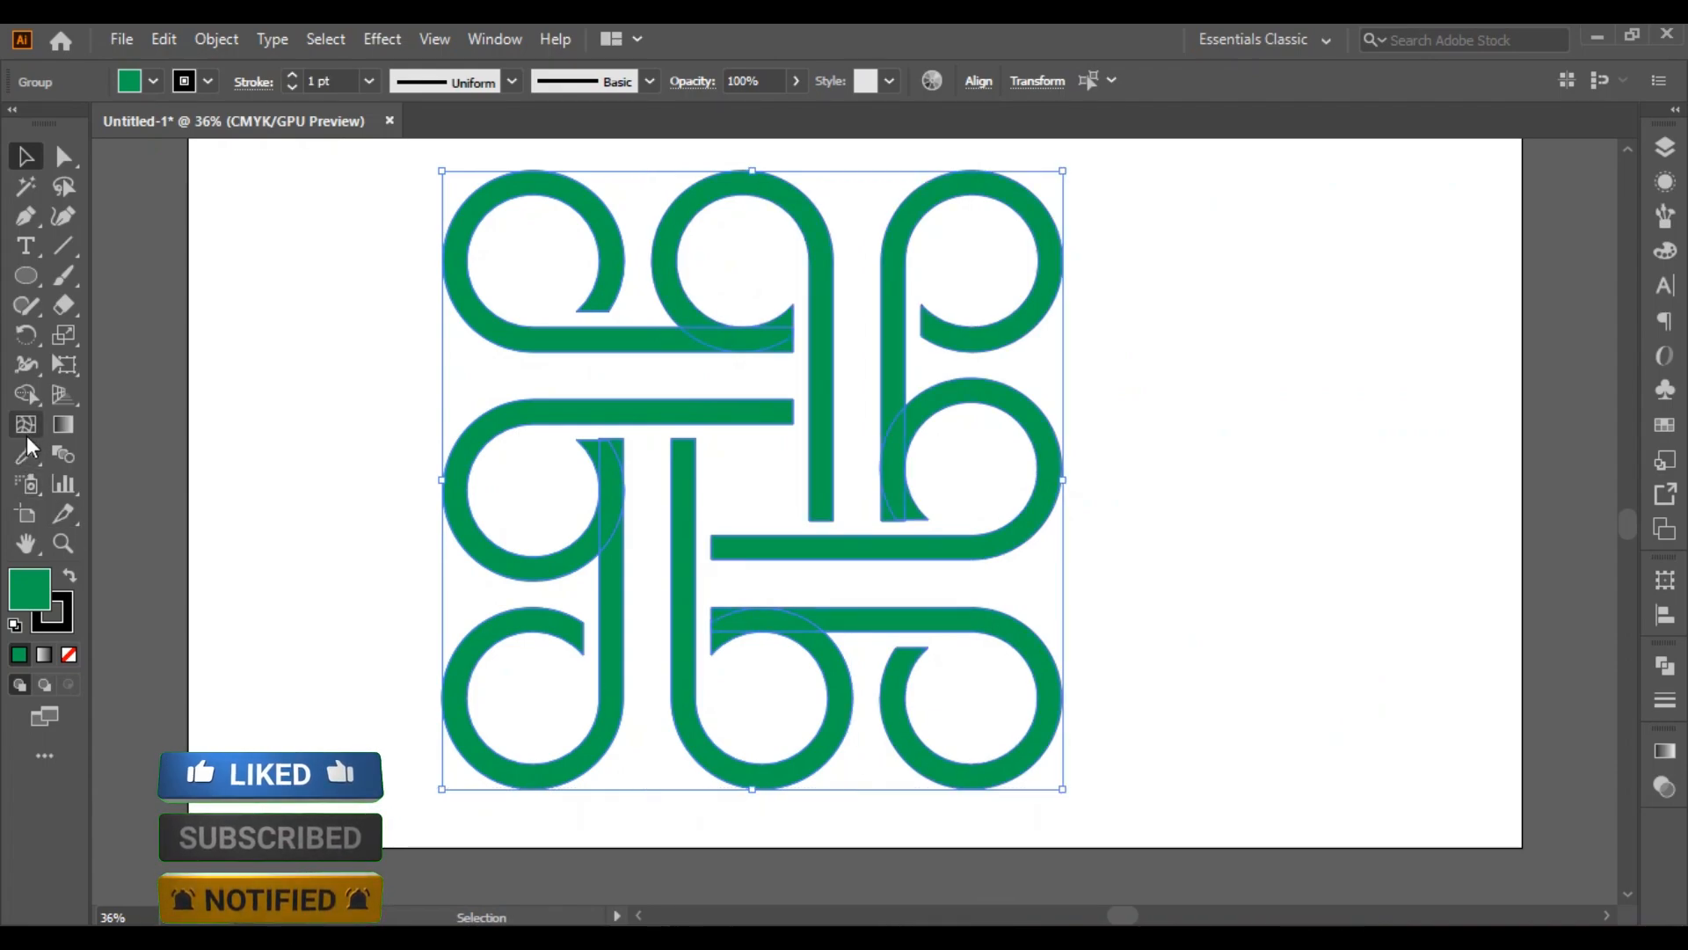
click(26, 394)
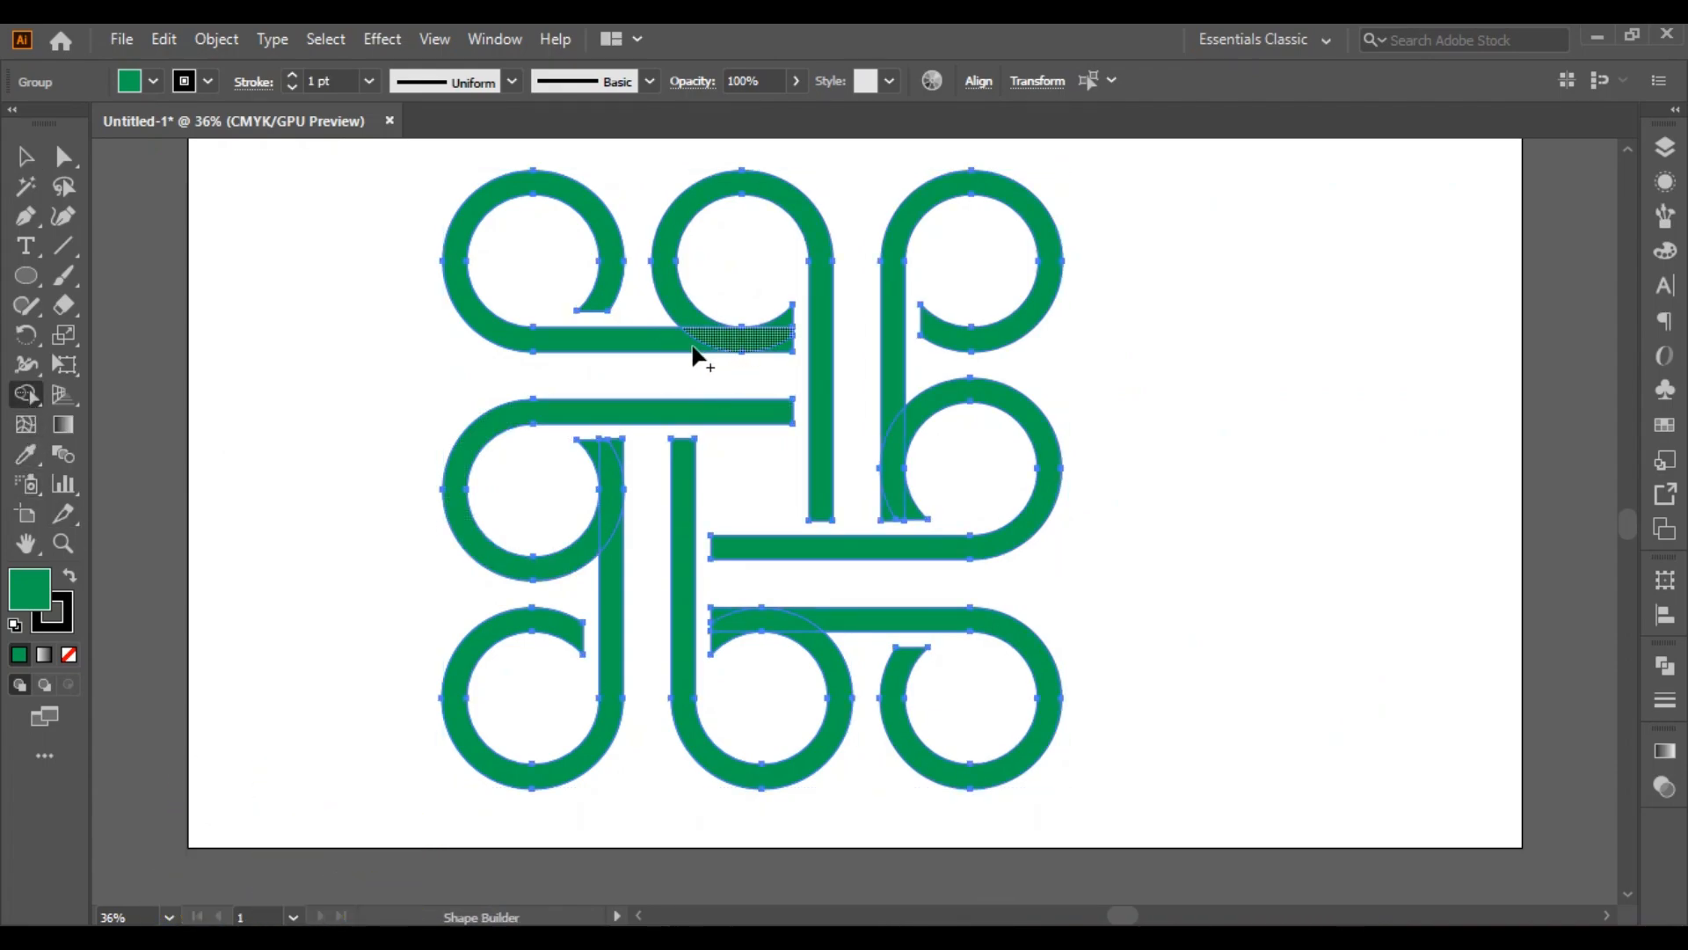
drag(679, 350, 786, 331)
Try to remove the leftover end of the top middle loop with Shape Builder
alt+click(783, 320)
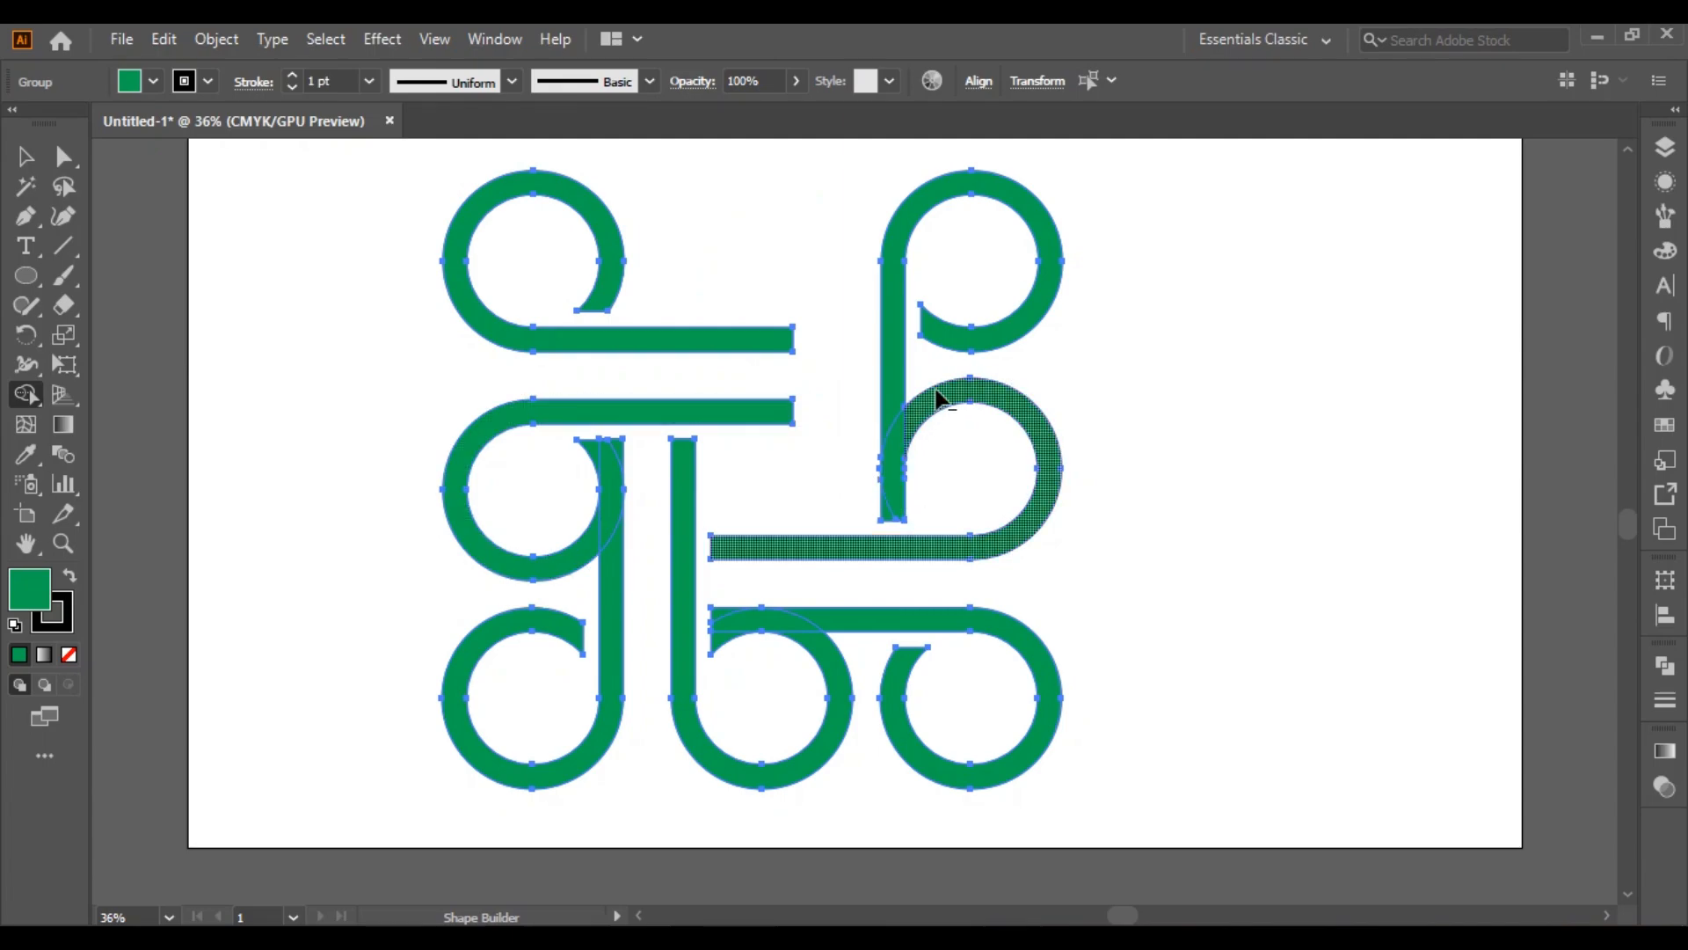
key(v)
key(ctrl+z)
key(ctrl+z)
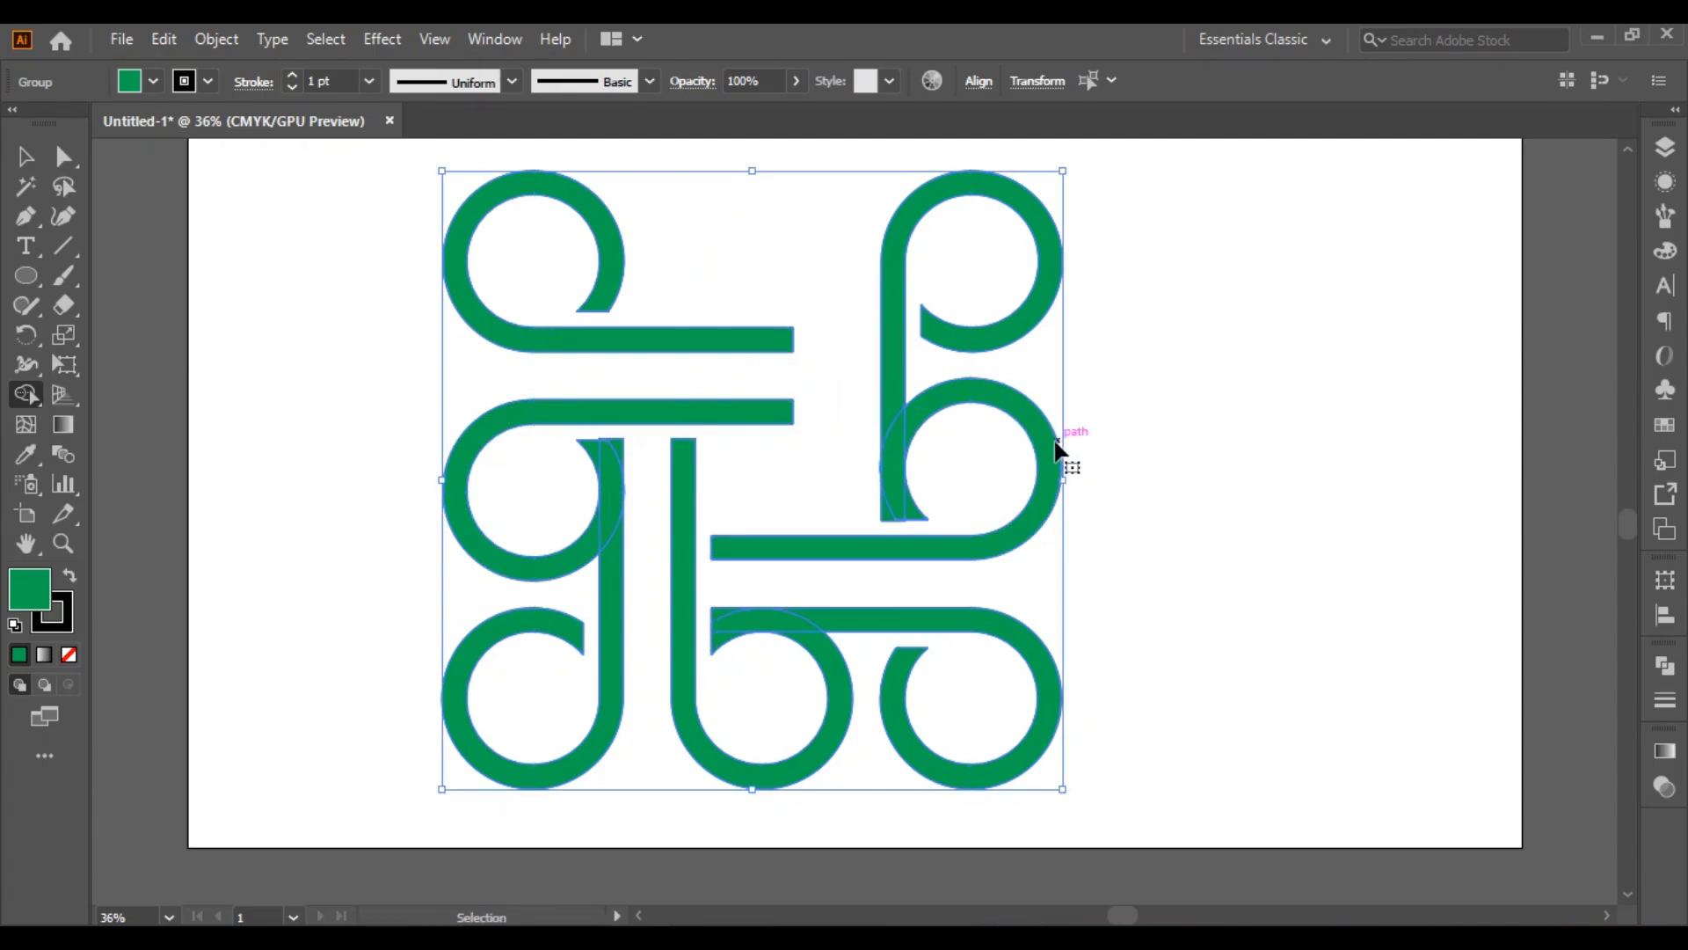
key(shift+m)
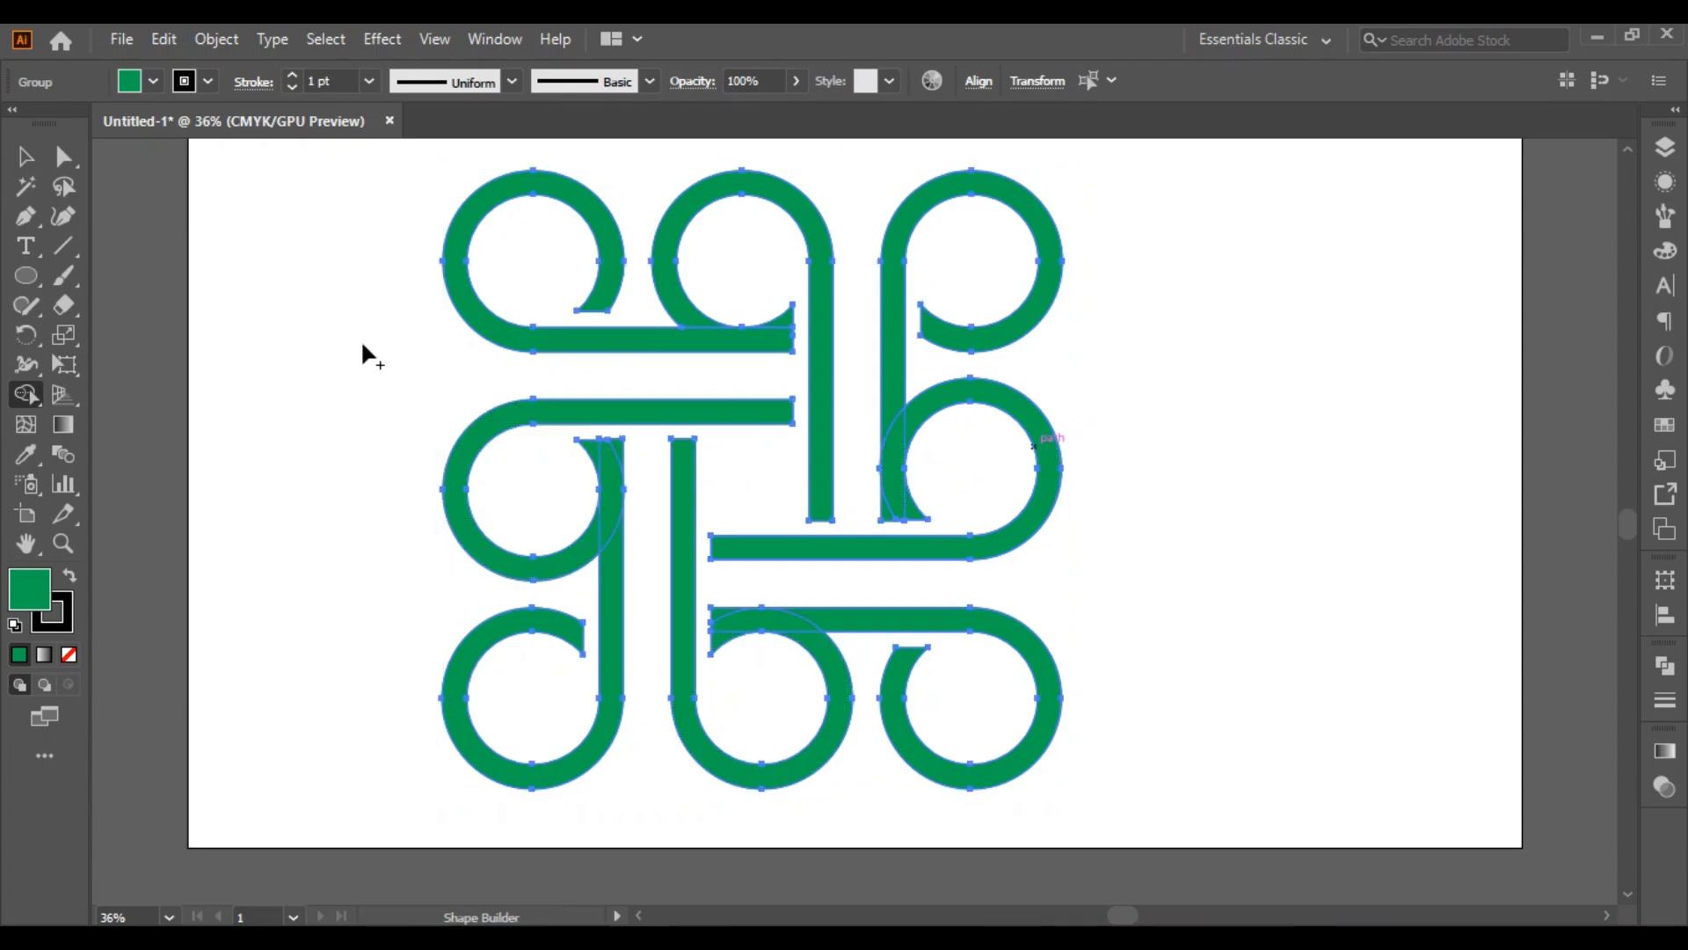
click(27, 157)
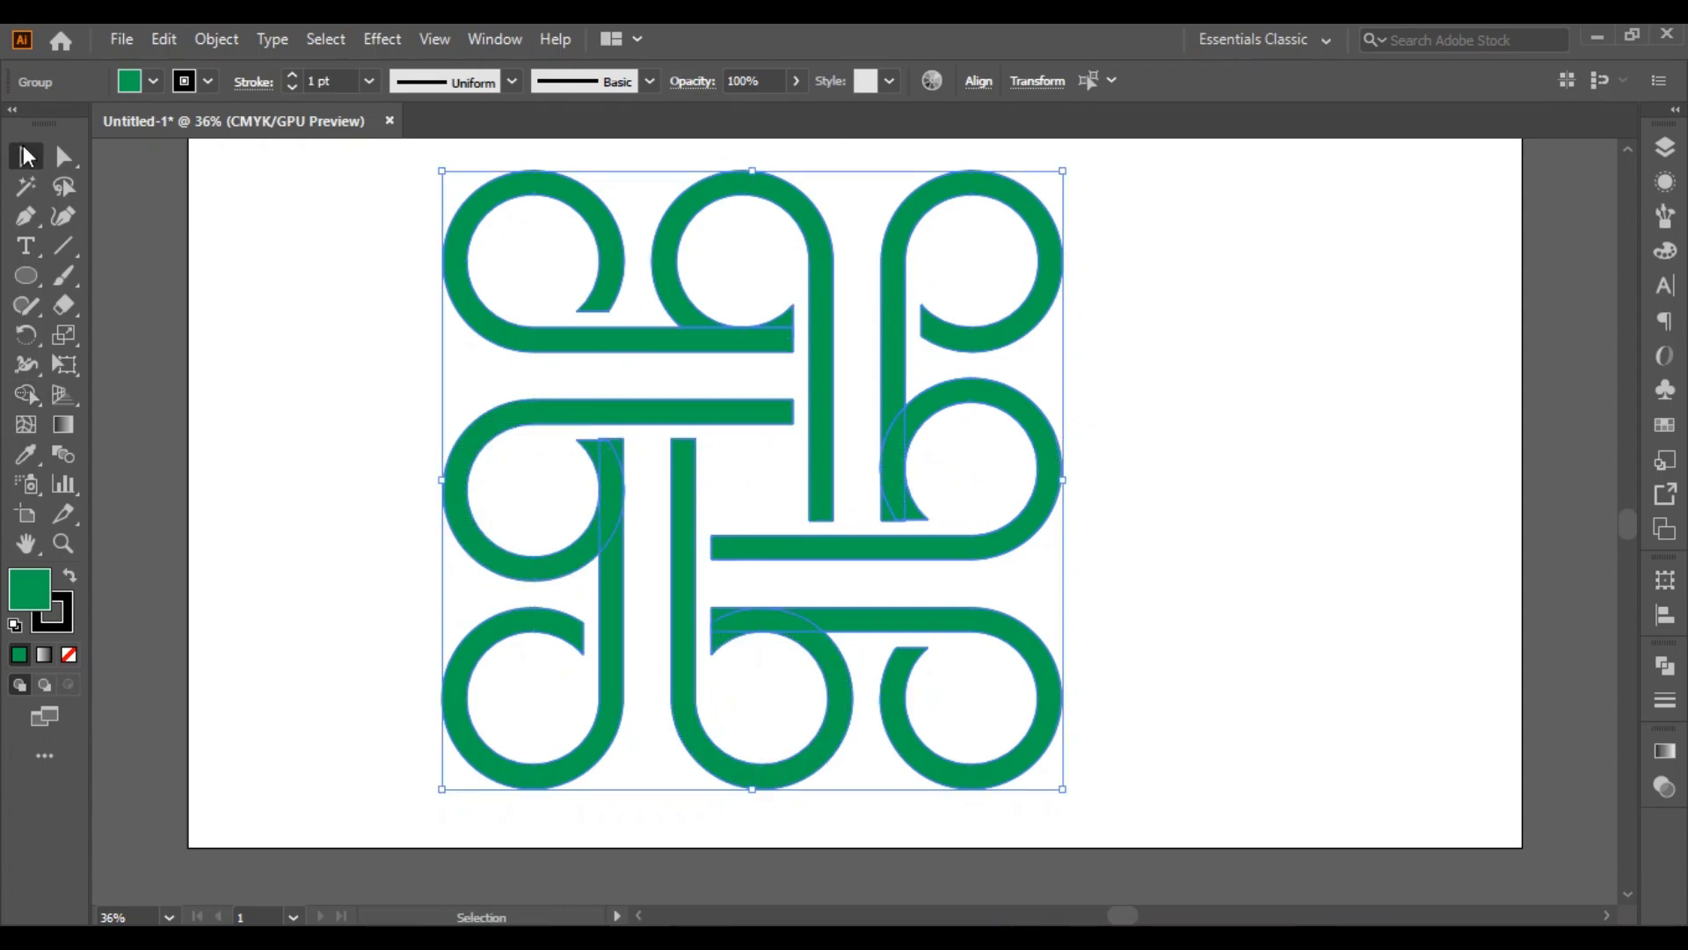
Select the left group of interlaced shapes and nudge it slightly up
drag(233, 225, 539, 656)
click(335, 425)
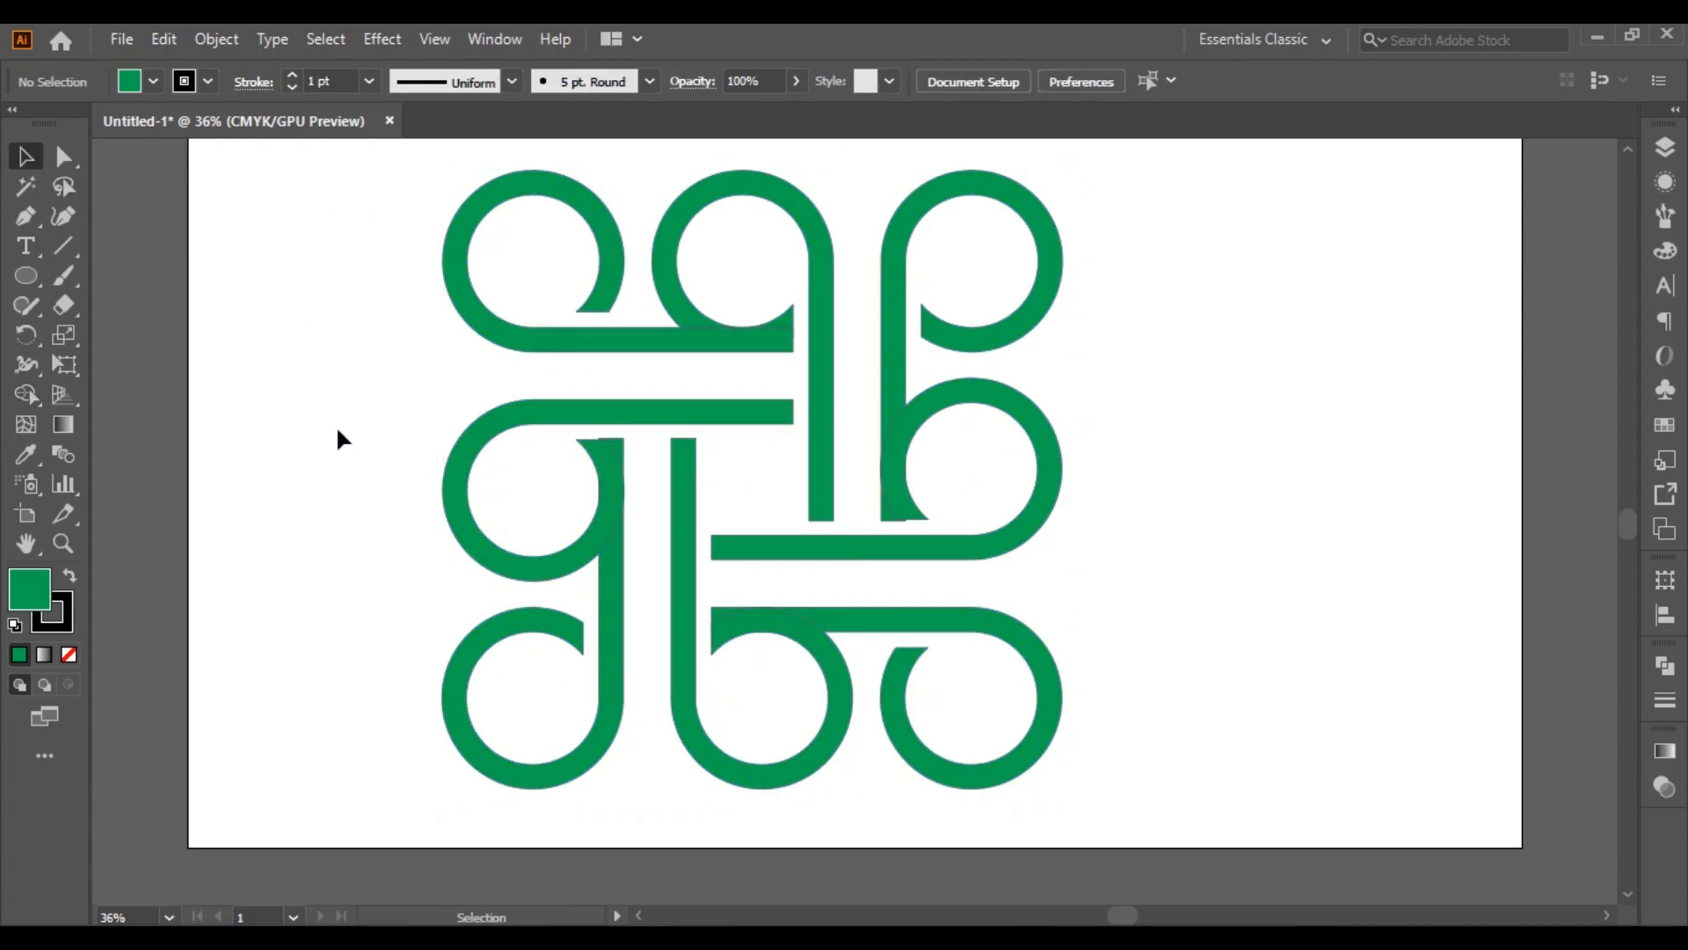
drag(383, 302, 641, 701)
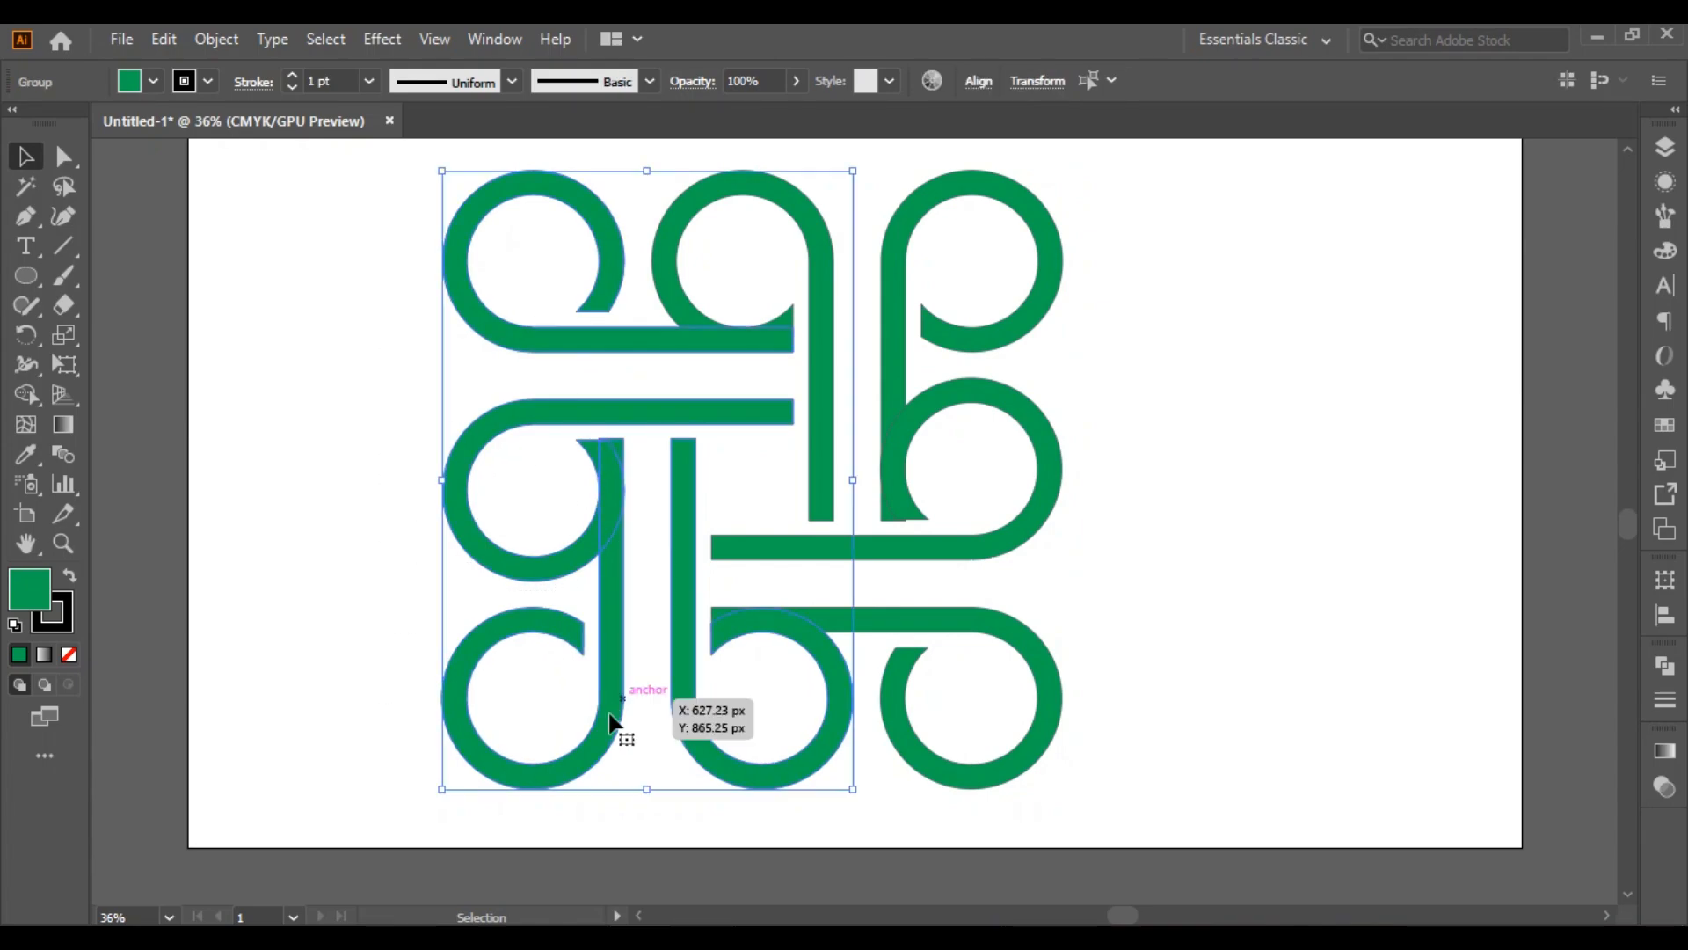
drag(857, 702, 853, 696)
click(303, 230)
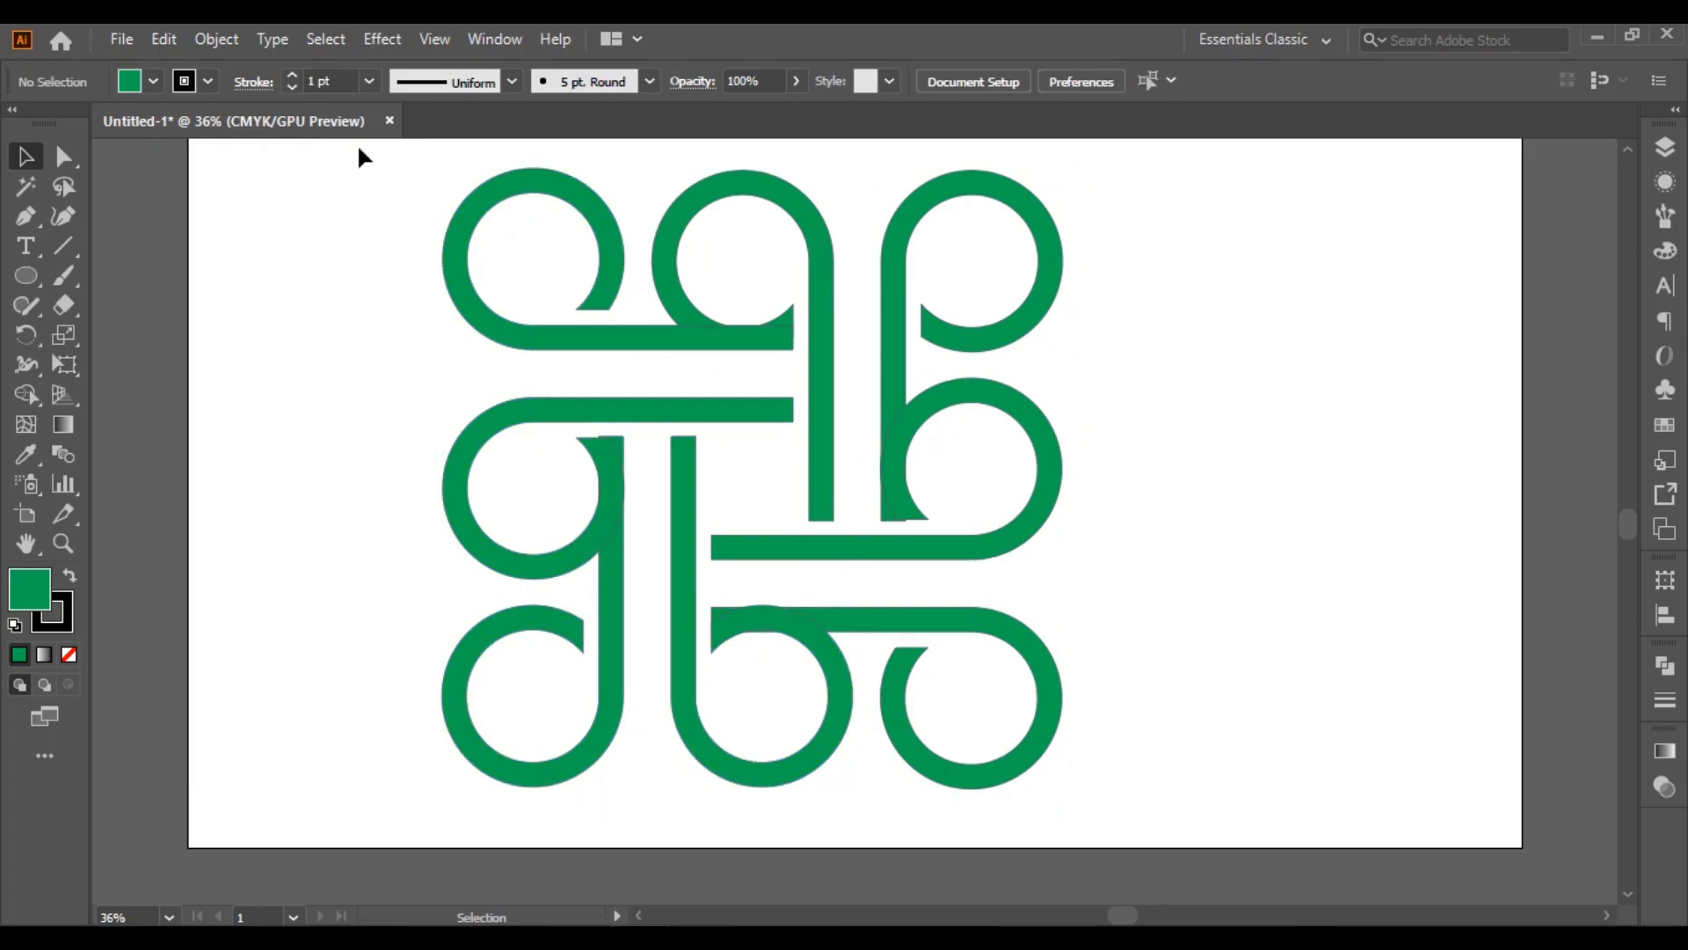
Select the whole pattern and use Shape Builder to trim the leftover ends of the top middle and bottom middle loops
drag(357, 144, 1165, 814)
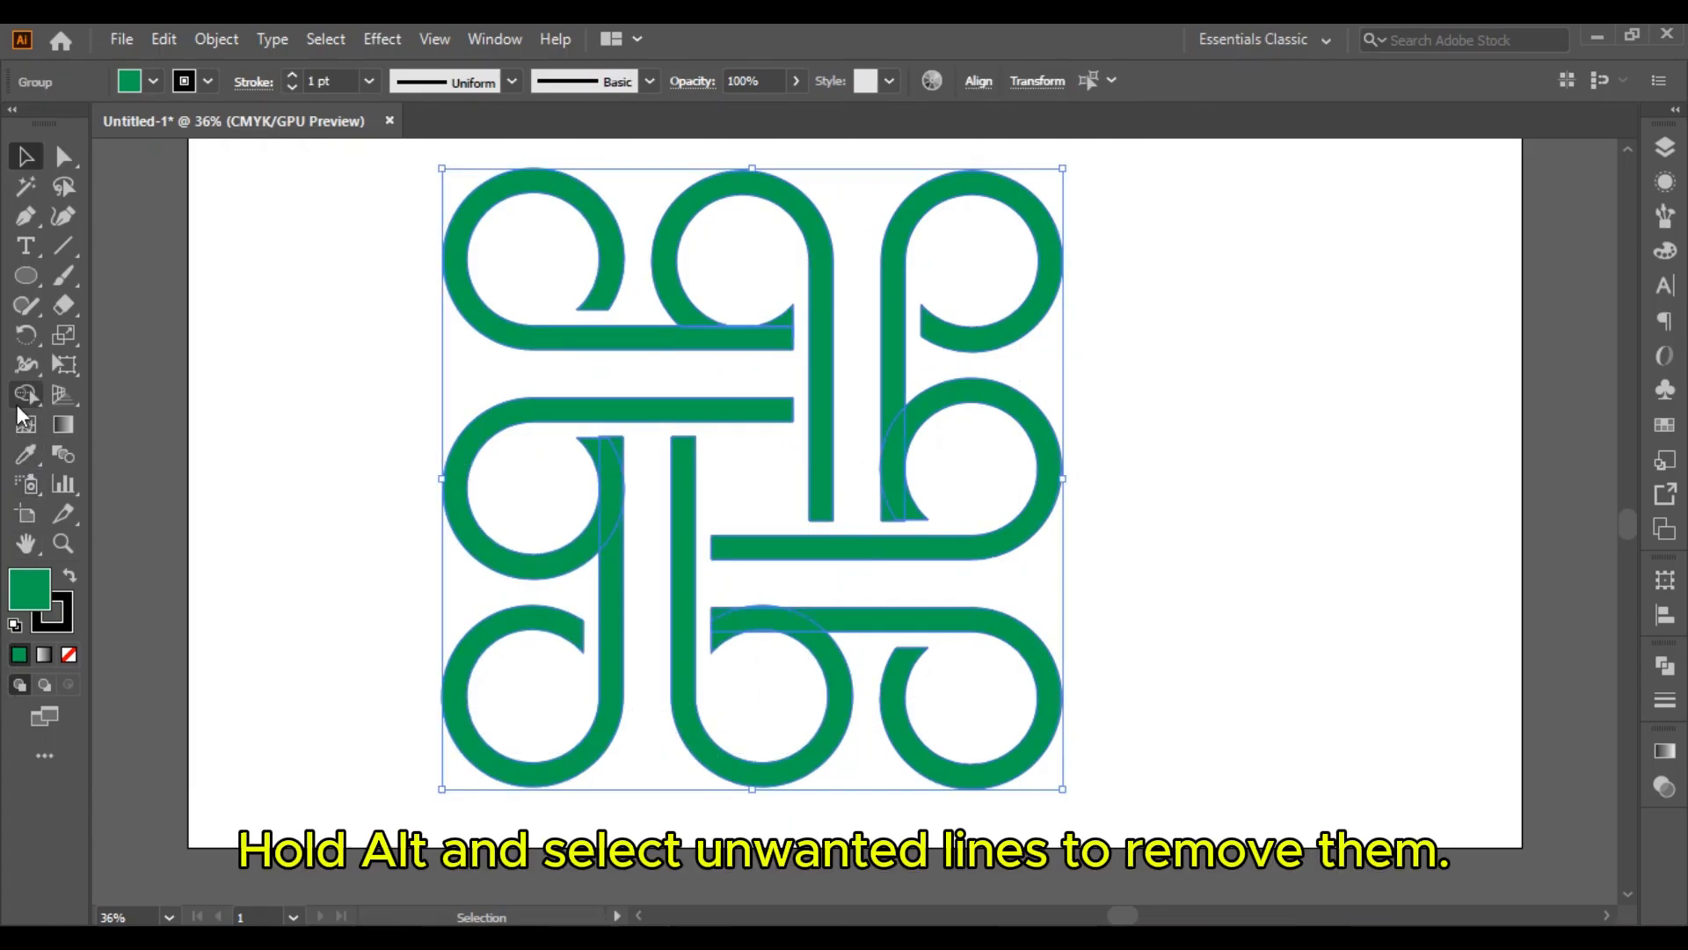
click(25, 396)
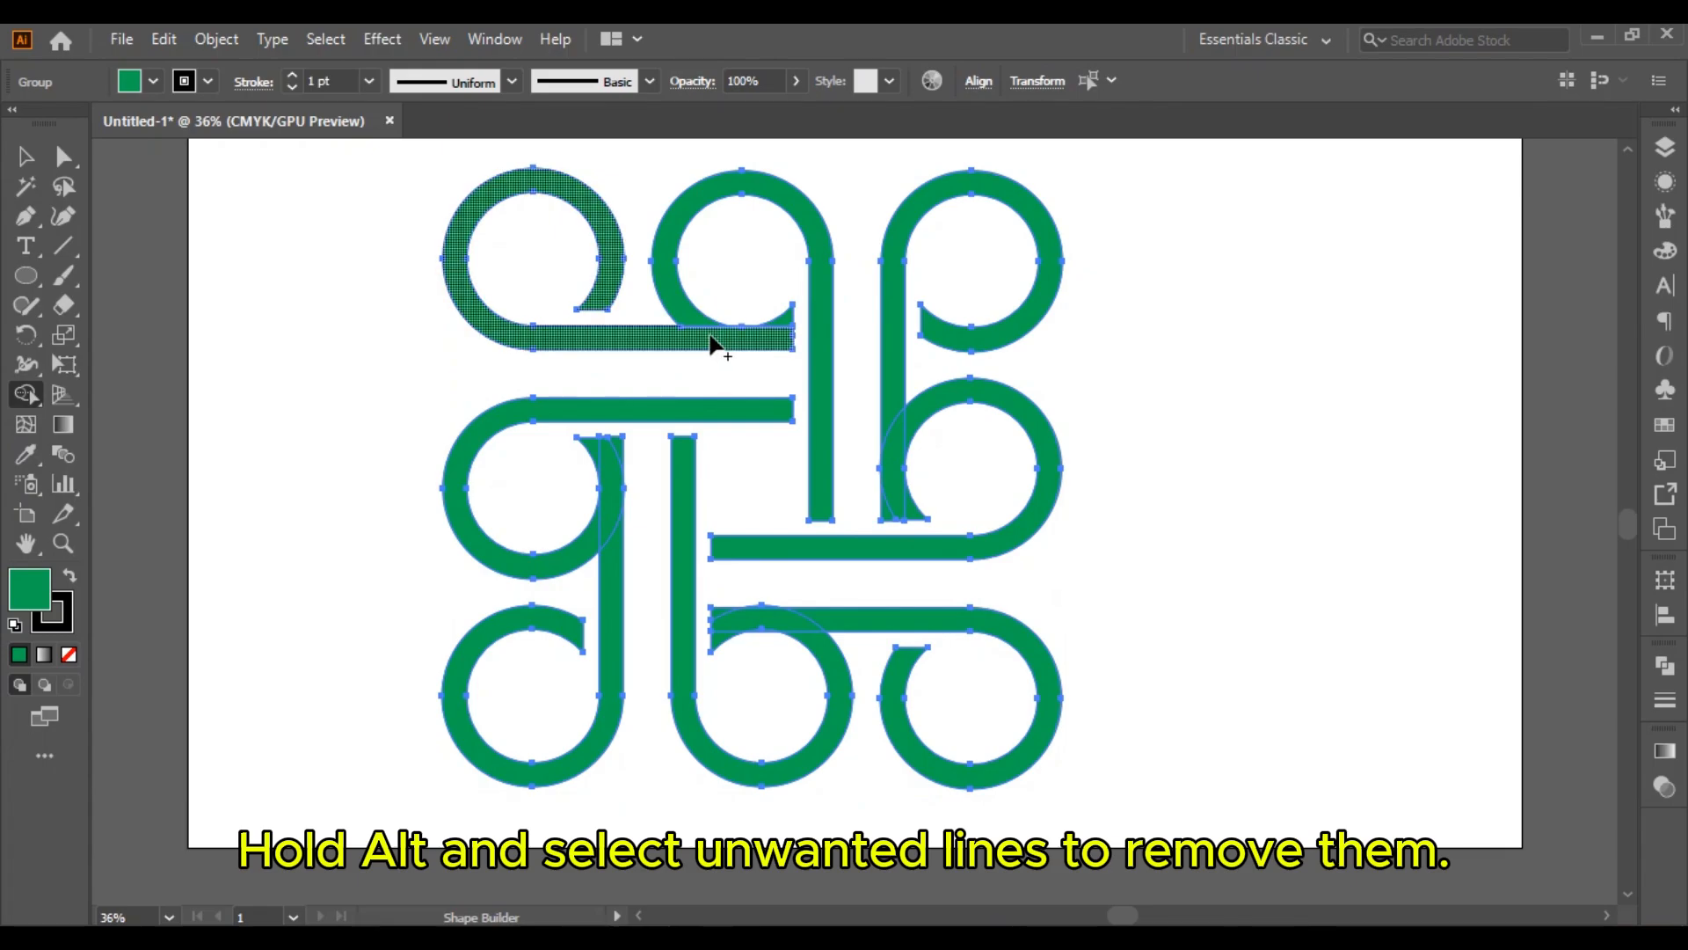
drag(763, 336, 769, 335)
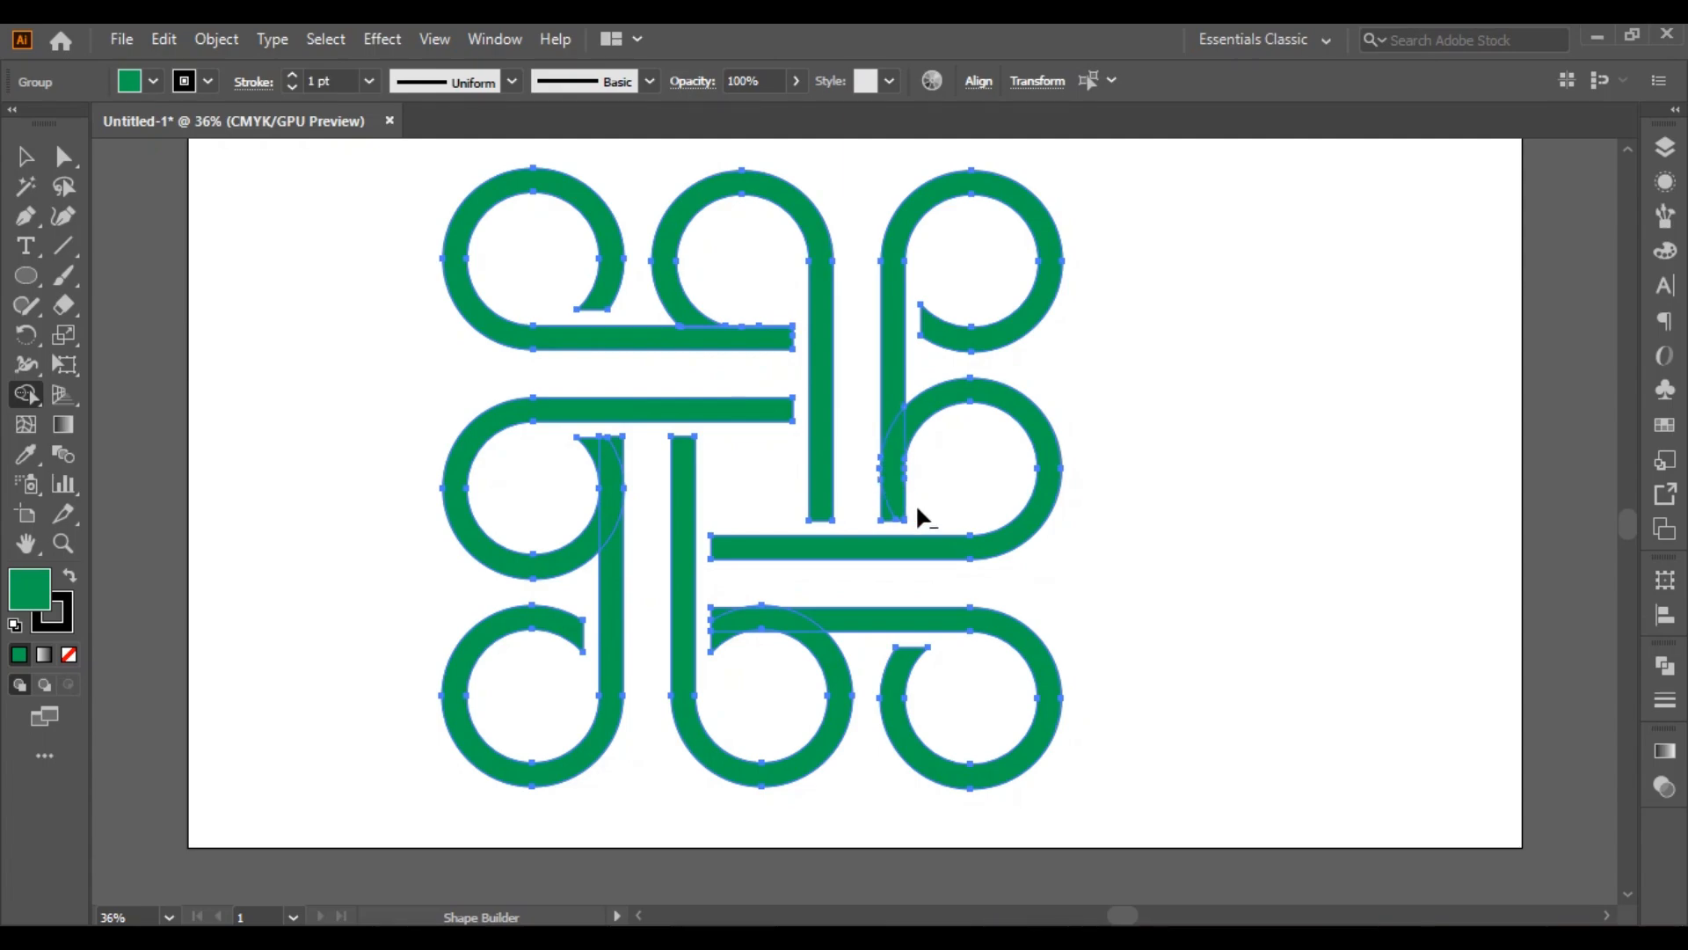
mouse_move(716, 641)
mouse_down()
mouse_move(742, 625)
mouse_move(1038, 668)
mouse_move(804, 603)
mouse_up()
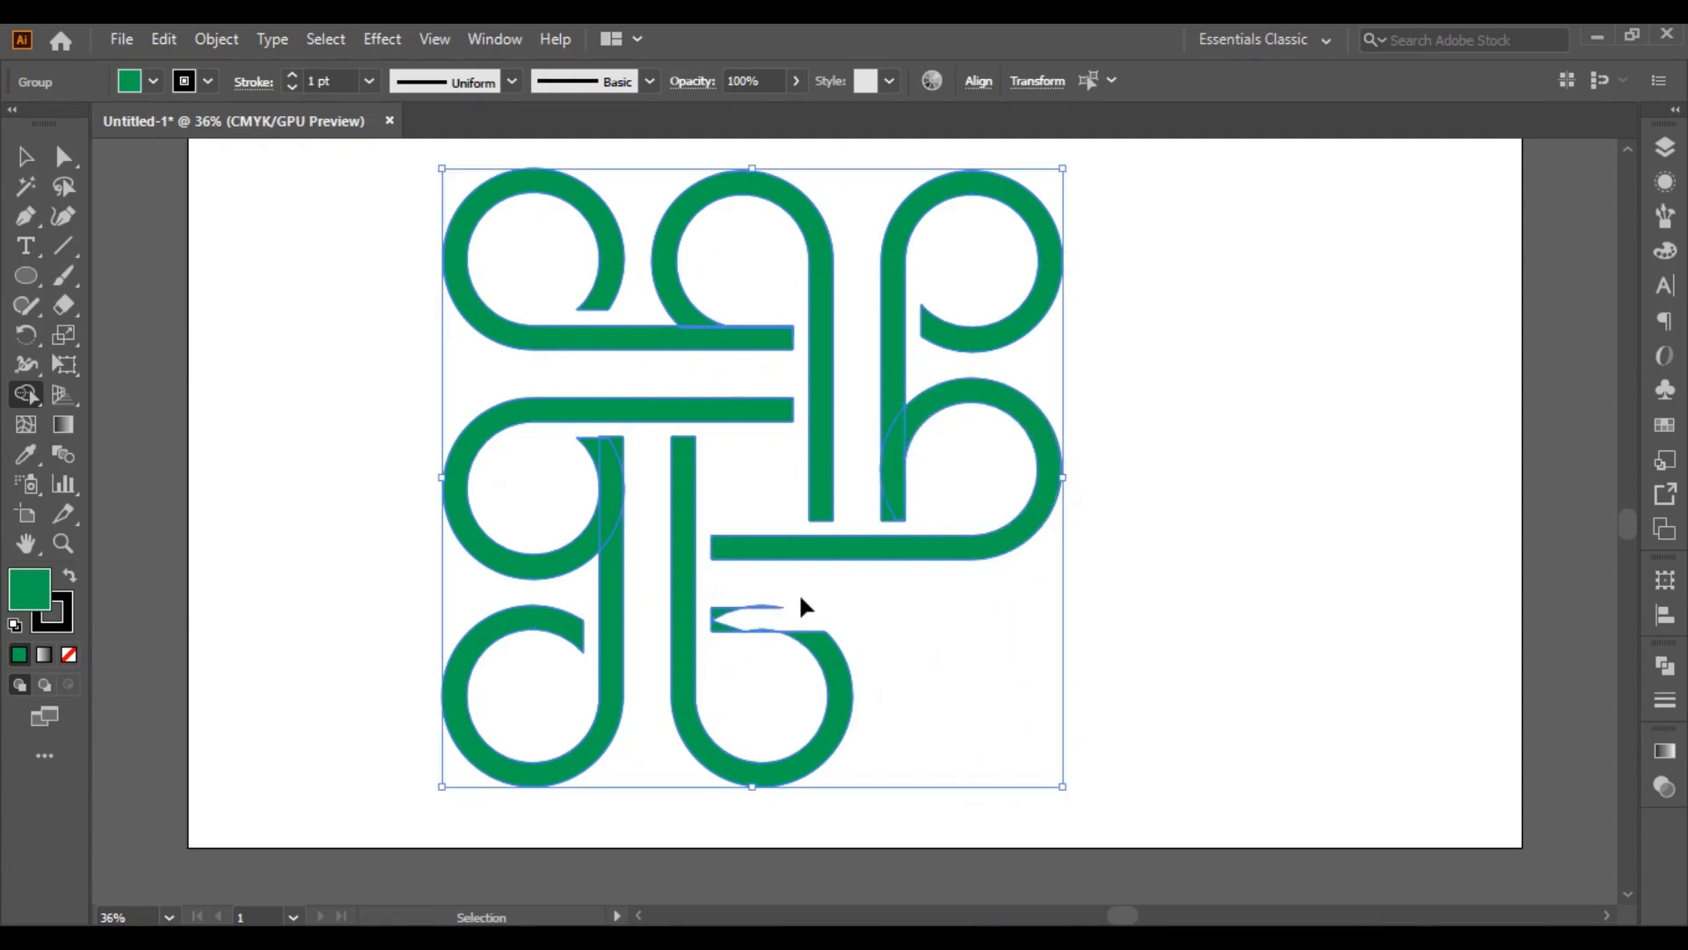
key(ctrl+z)
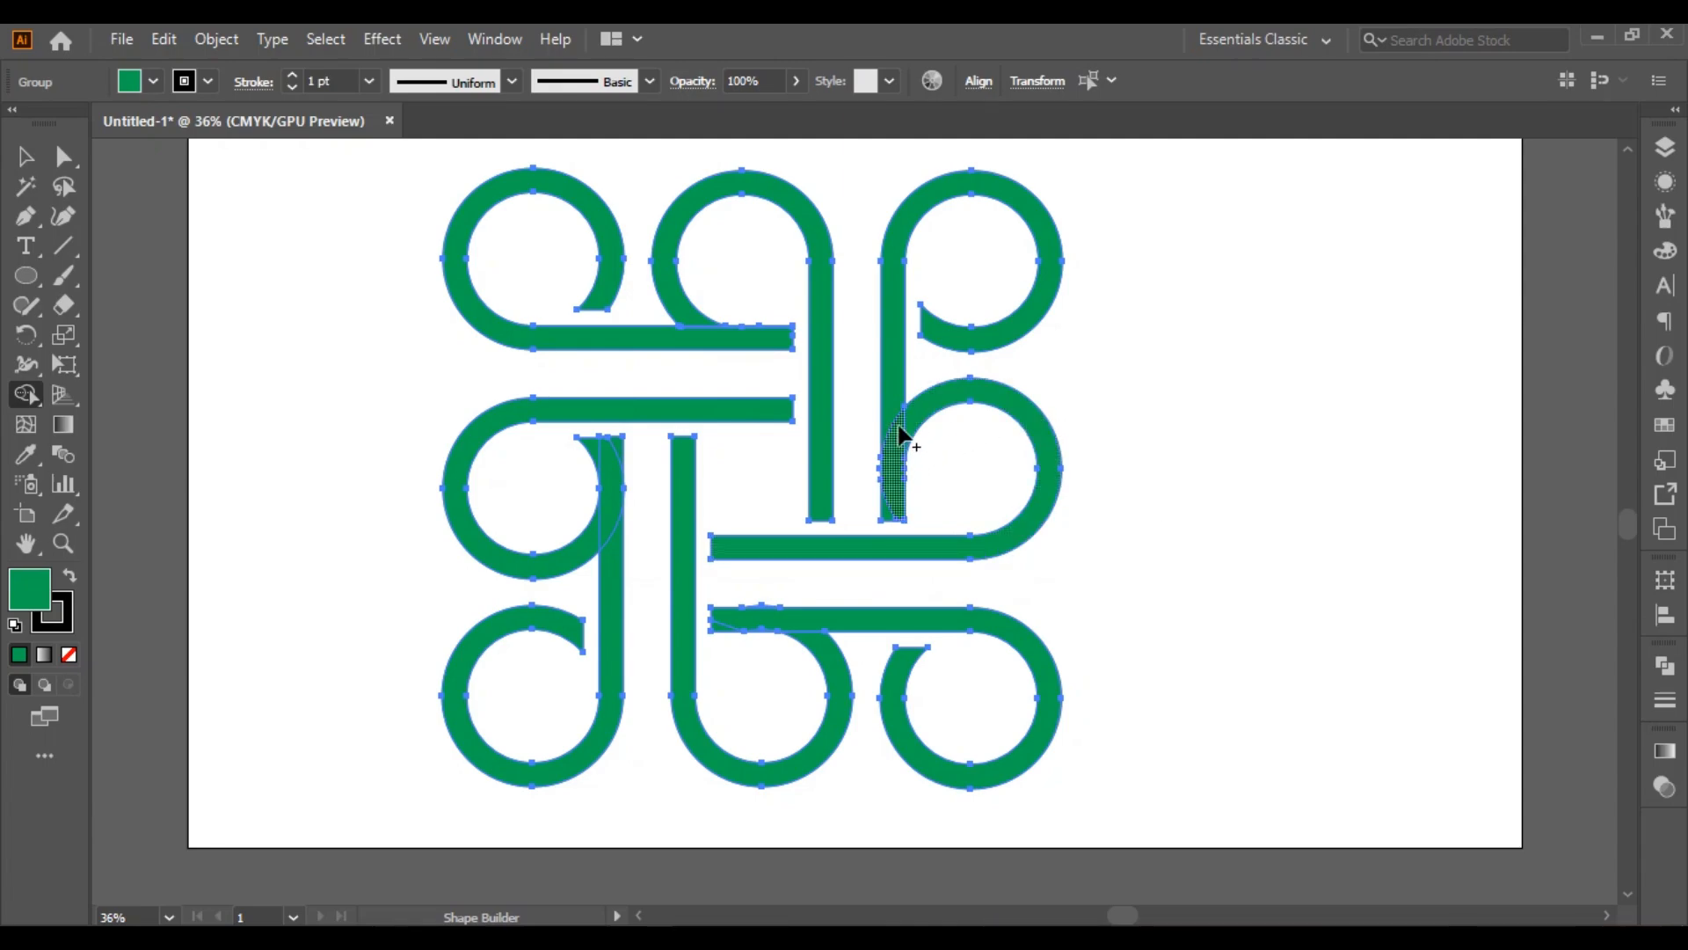
Clean up the overlaps of the right and left middle loops with the vertical bars using Shape Builder
drag(896, 398, 891, 519)
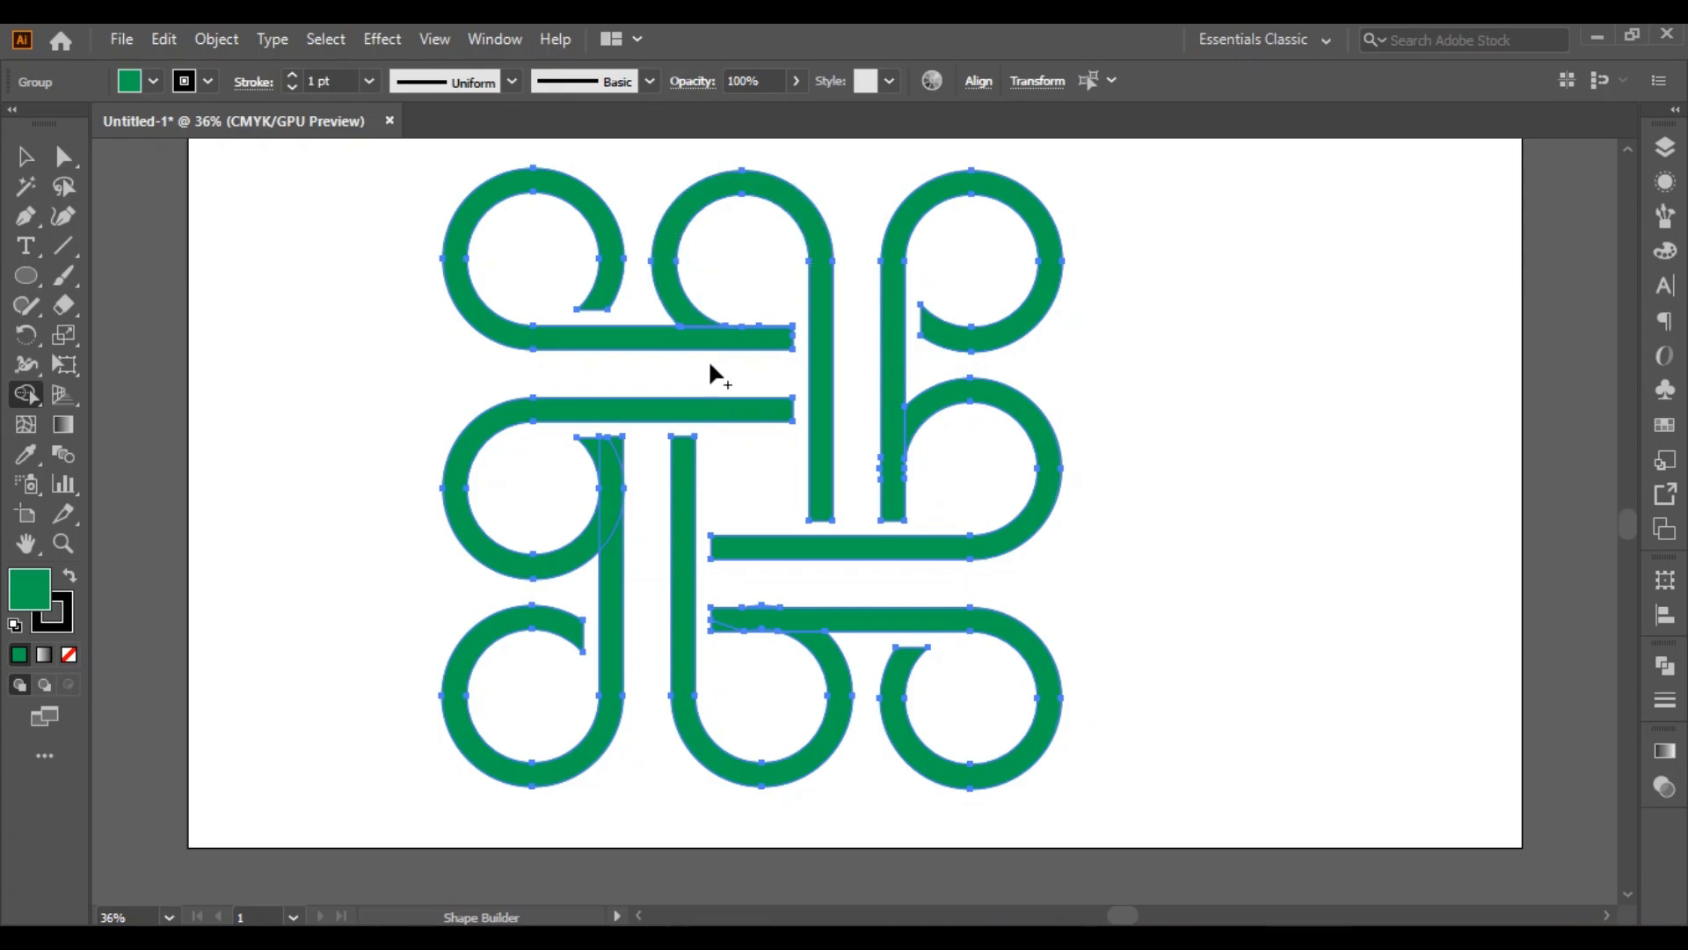
click(613, 466)
click(26, 159)
click(229, 277)
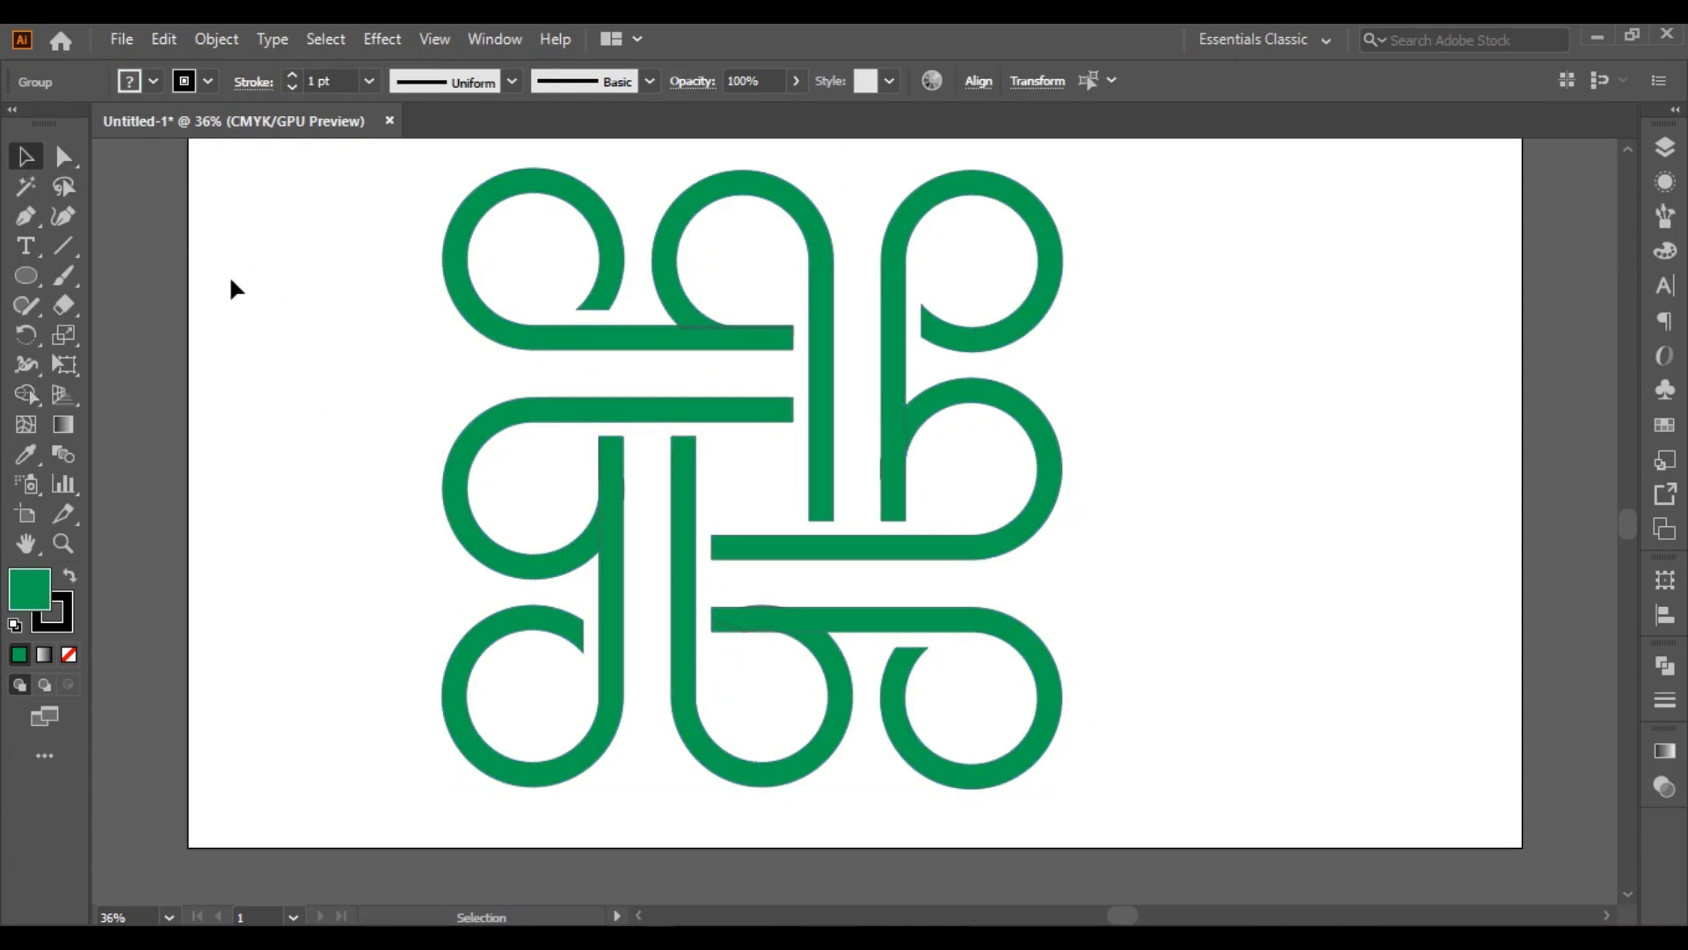
Select the entire pattern and set its stroke to None
drag(308, 189, 1105, 826)
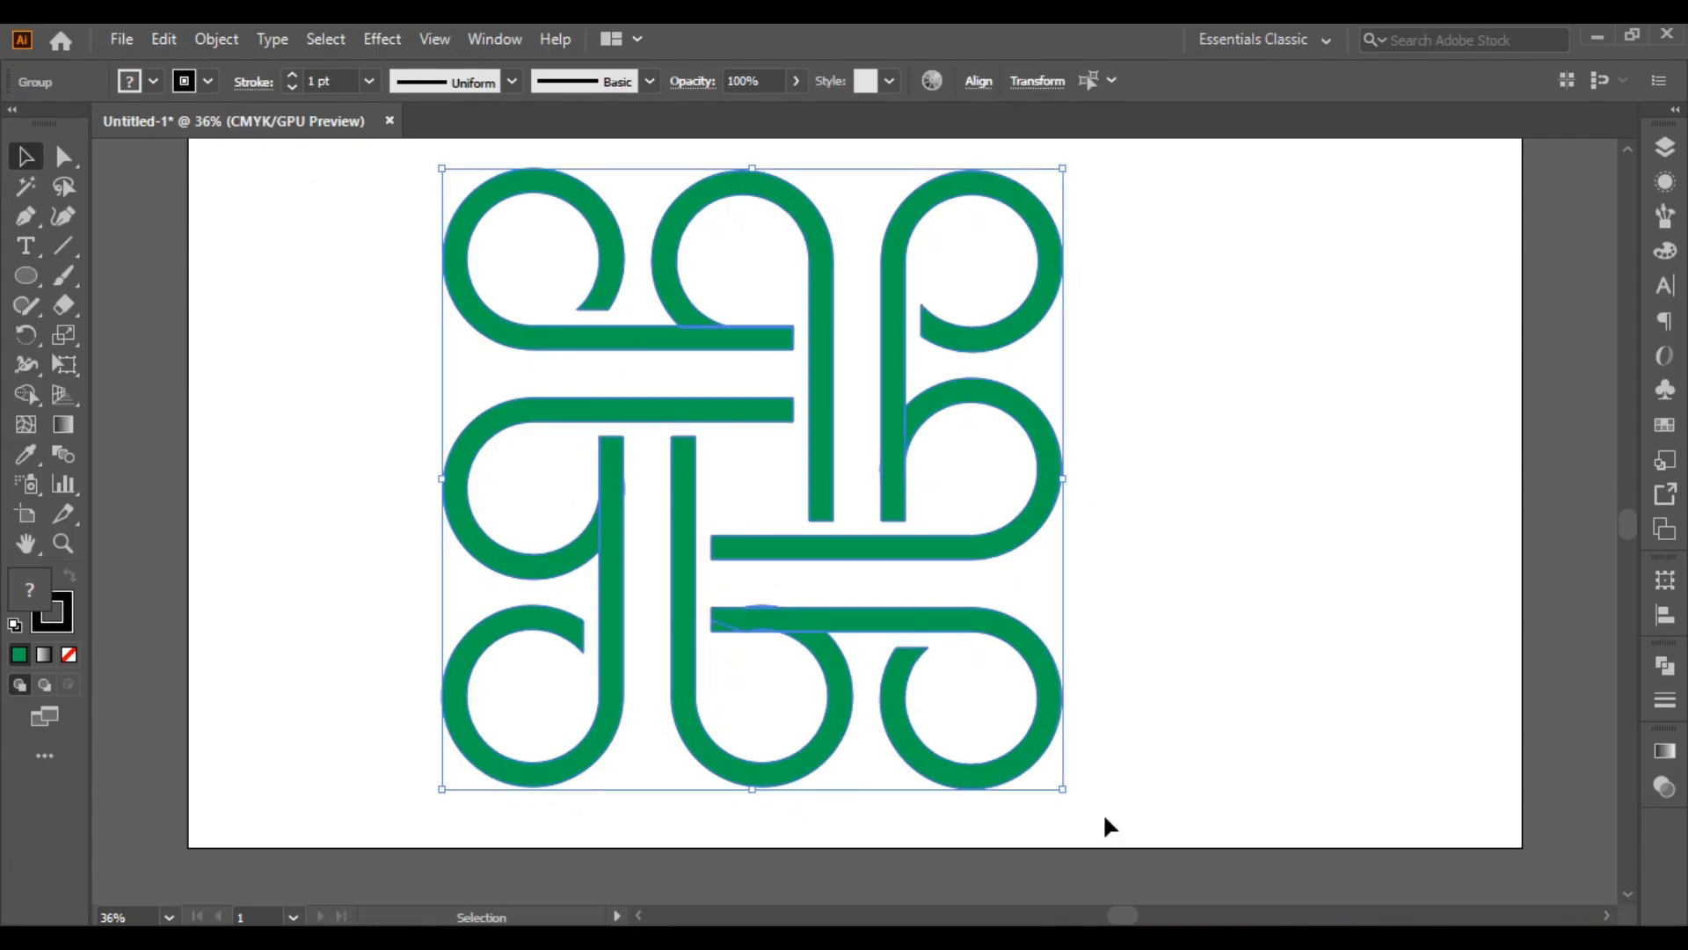
click(1665, 425)
click(1370, 183)
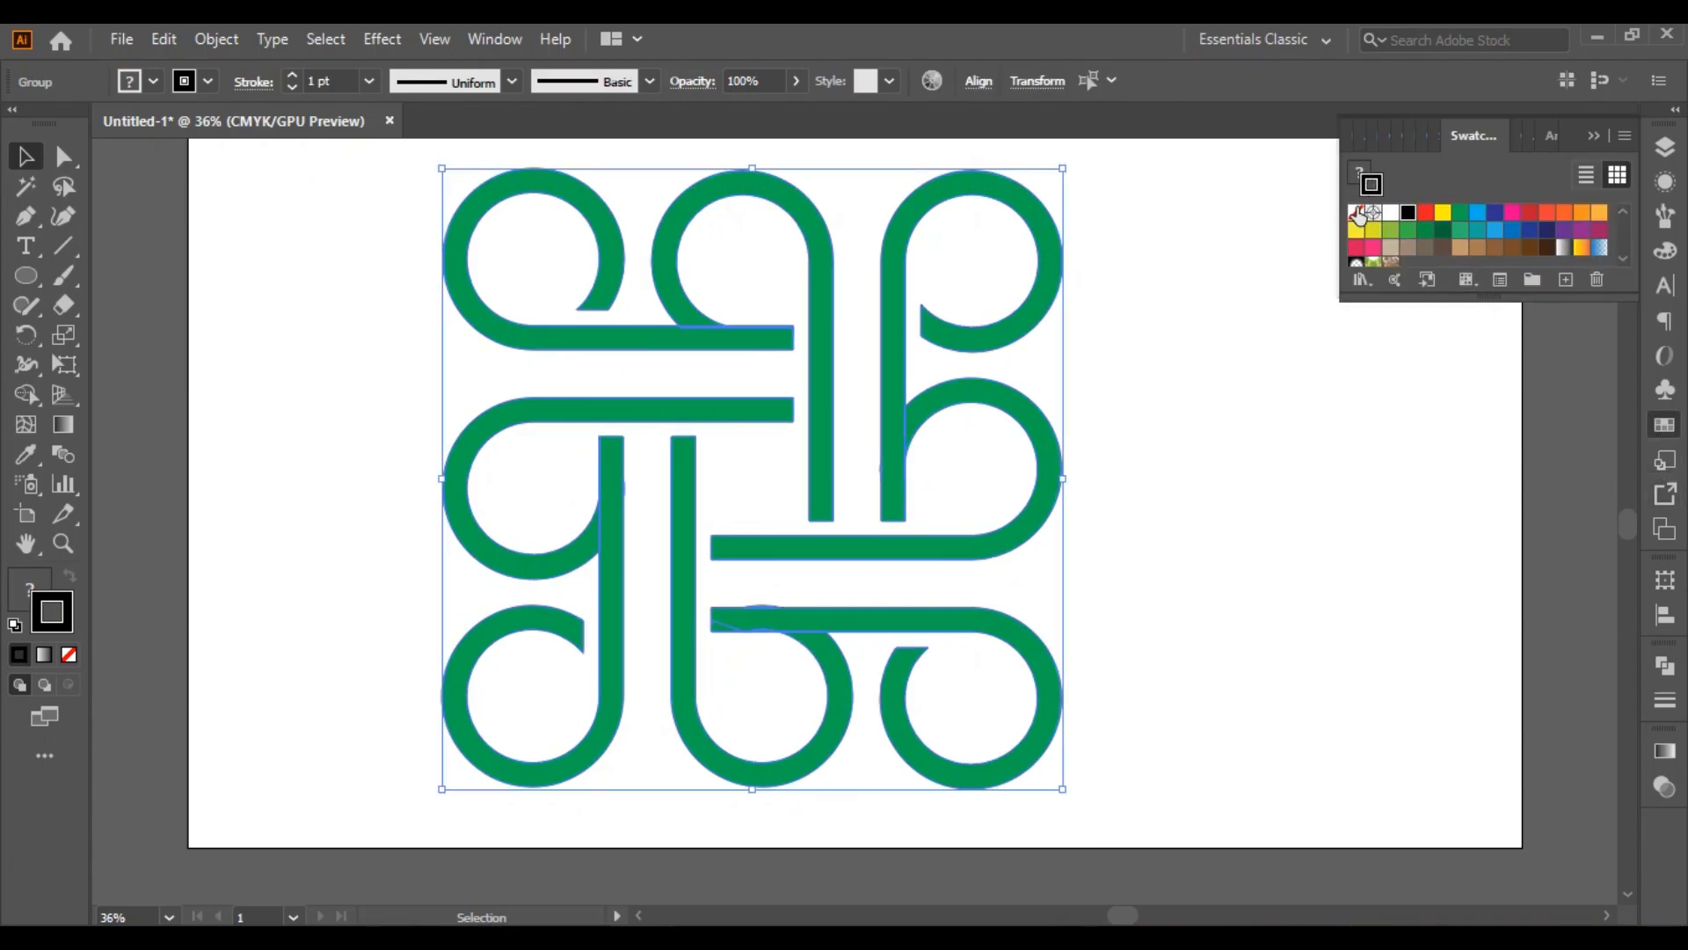
click(1356, 211)
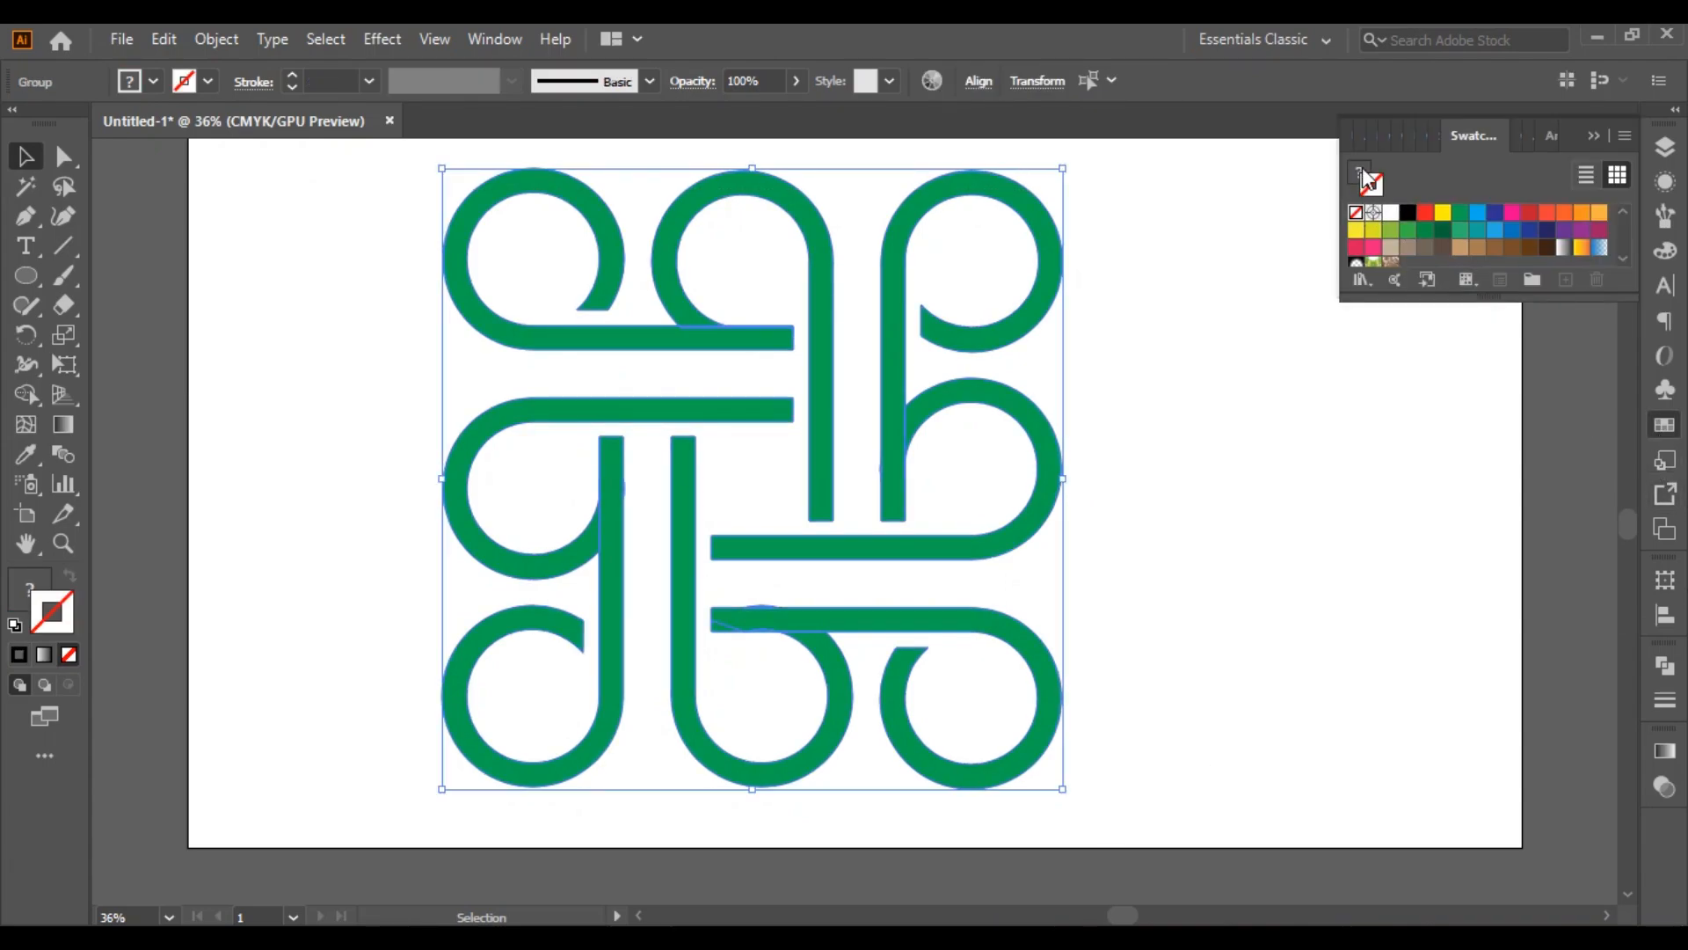
click(1594, 136)
Rotate the pattern 45° clockwise into a diamond and scale it down proportionally around its centre
drag(1077, 162, 1123, 584)
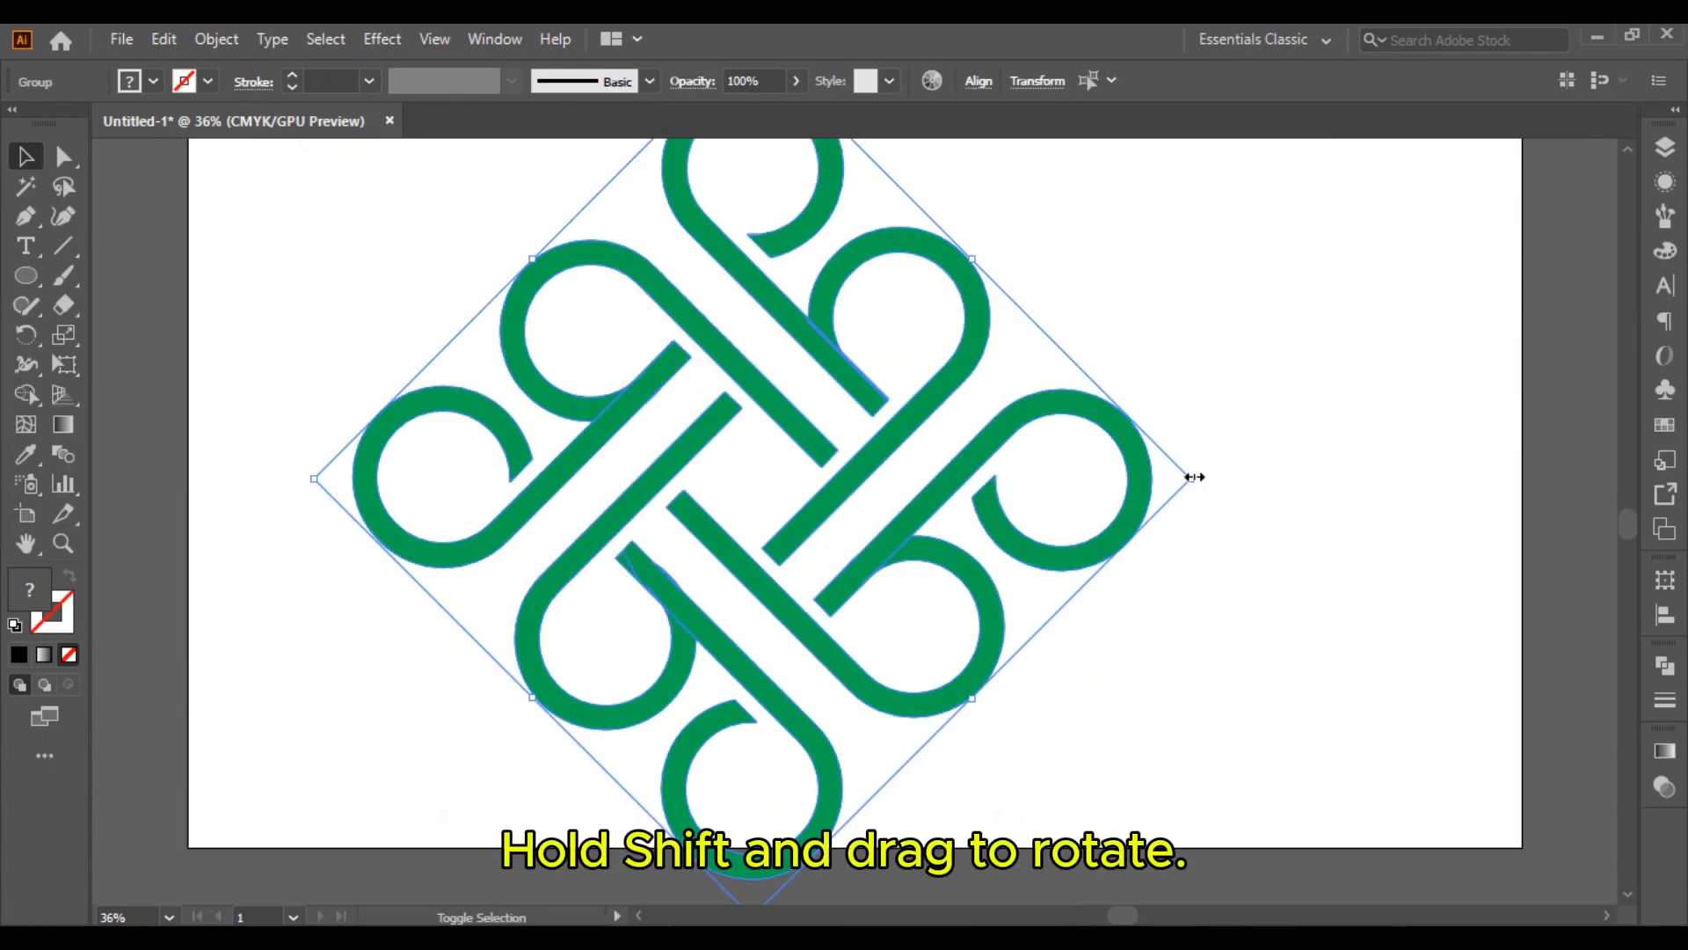
drag(1191, 475, 1030, 478)
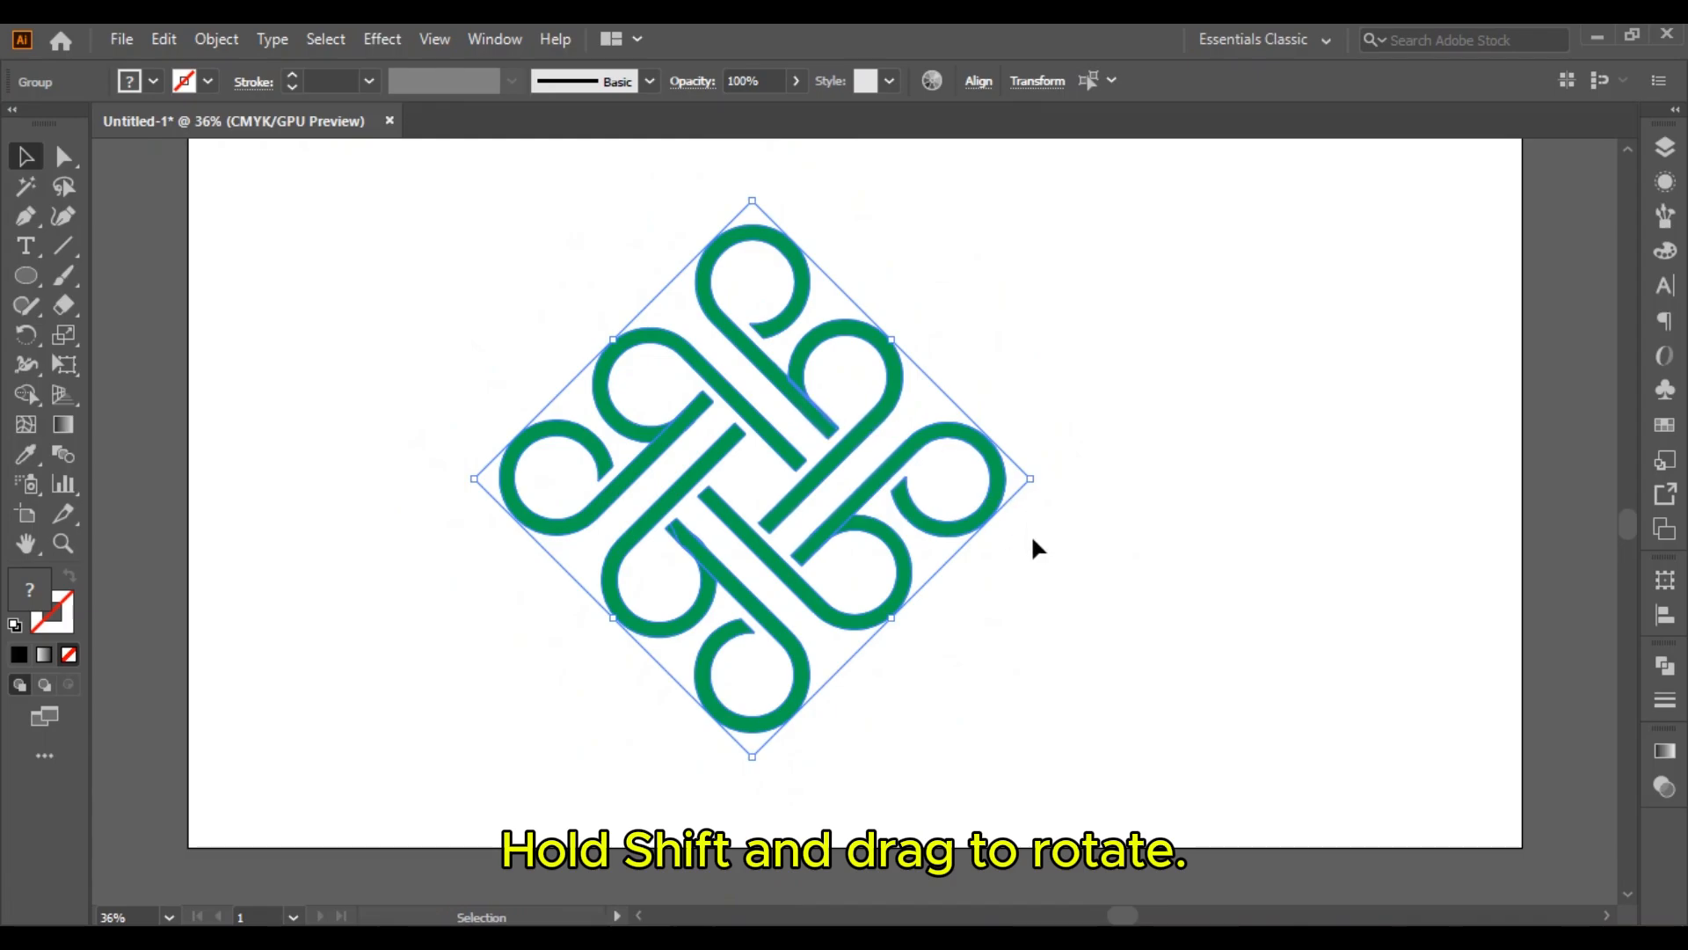
Move the diamond pattern right, near the middle of the artboard, and deselect it
scroll(1030, 535, up, 1)
drag(809, 430, 974, 411)
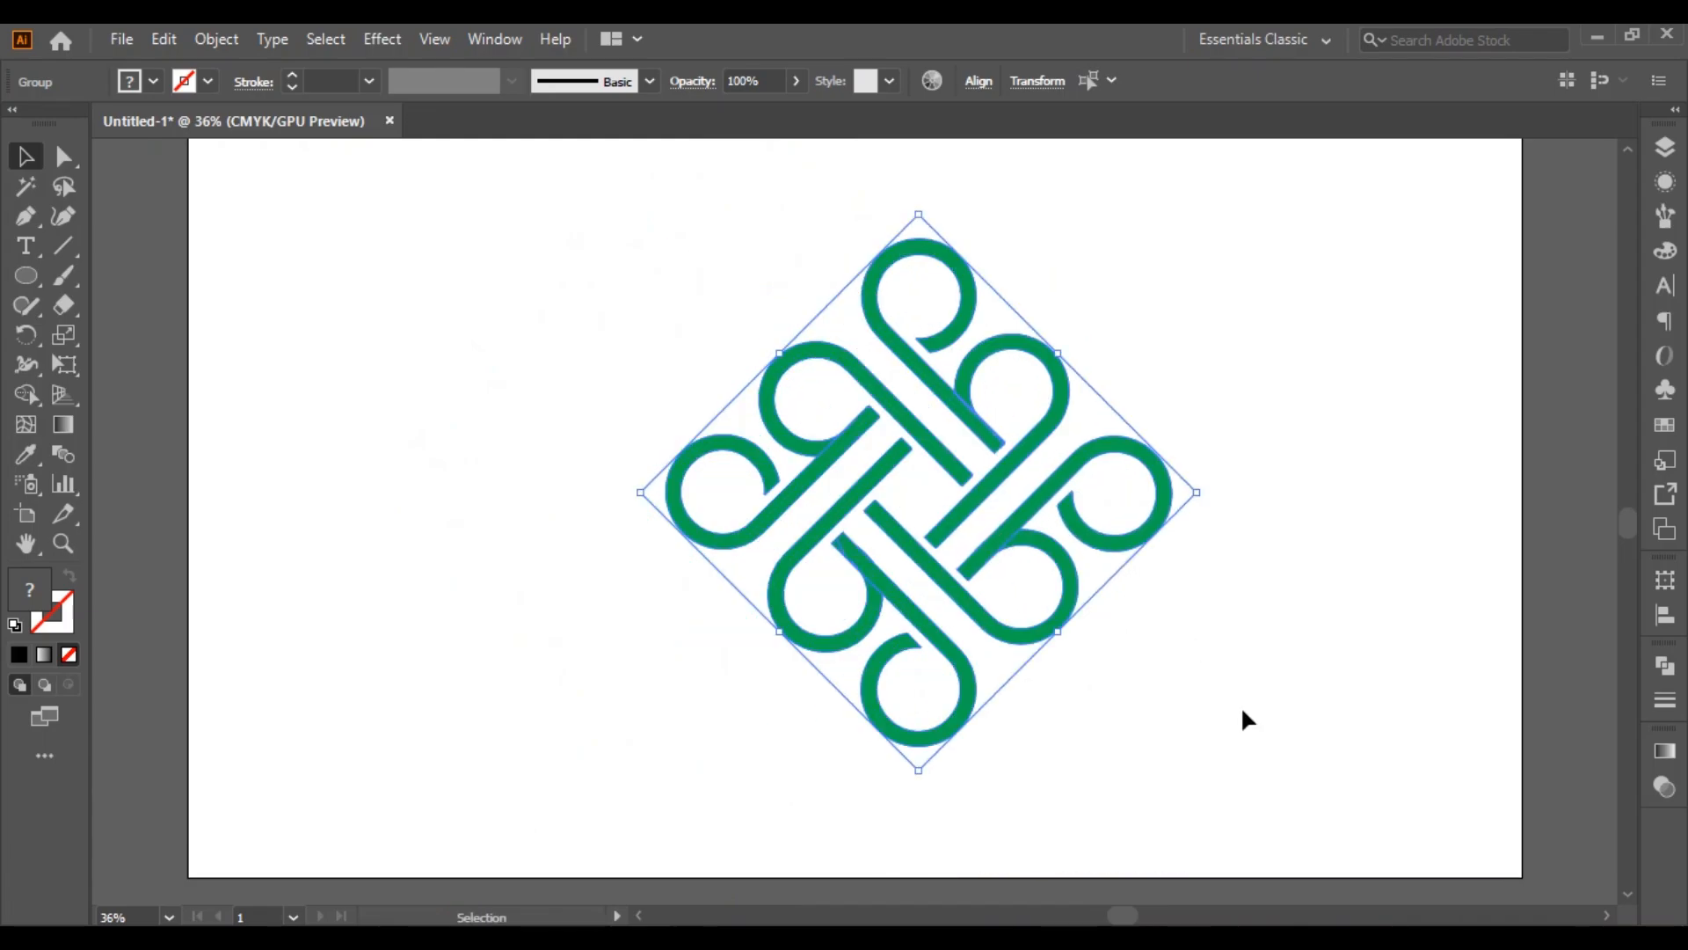
click(1243, 711)
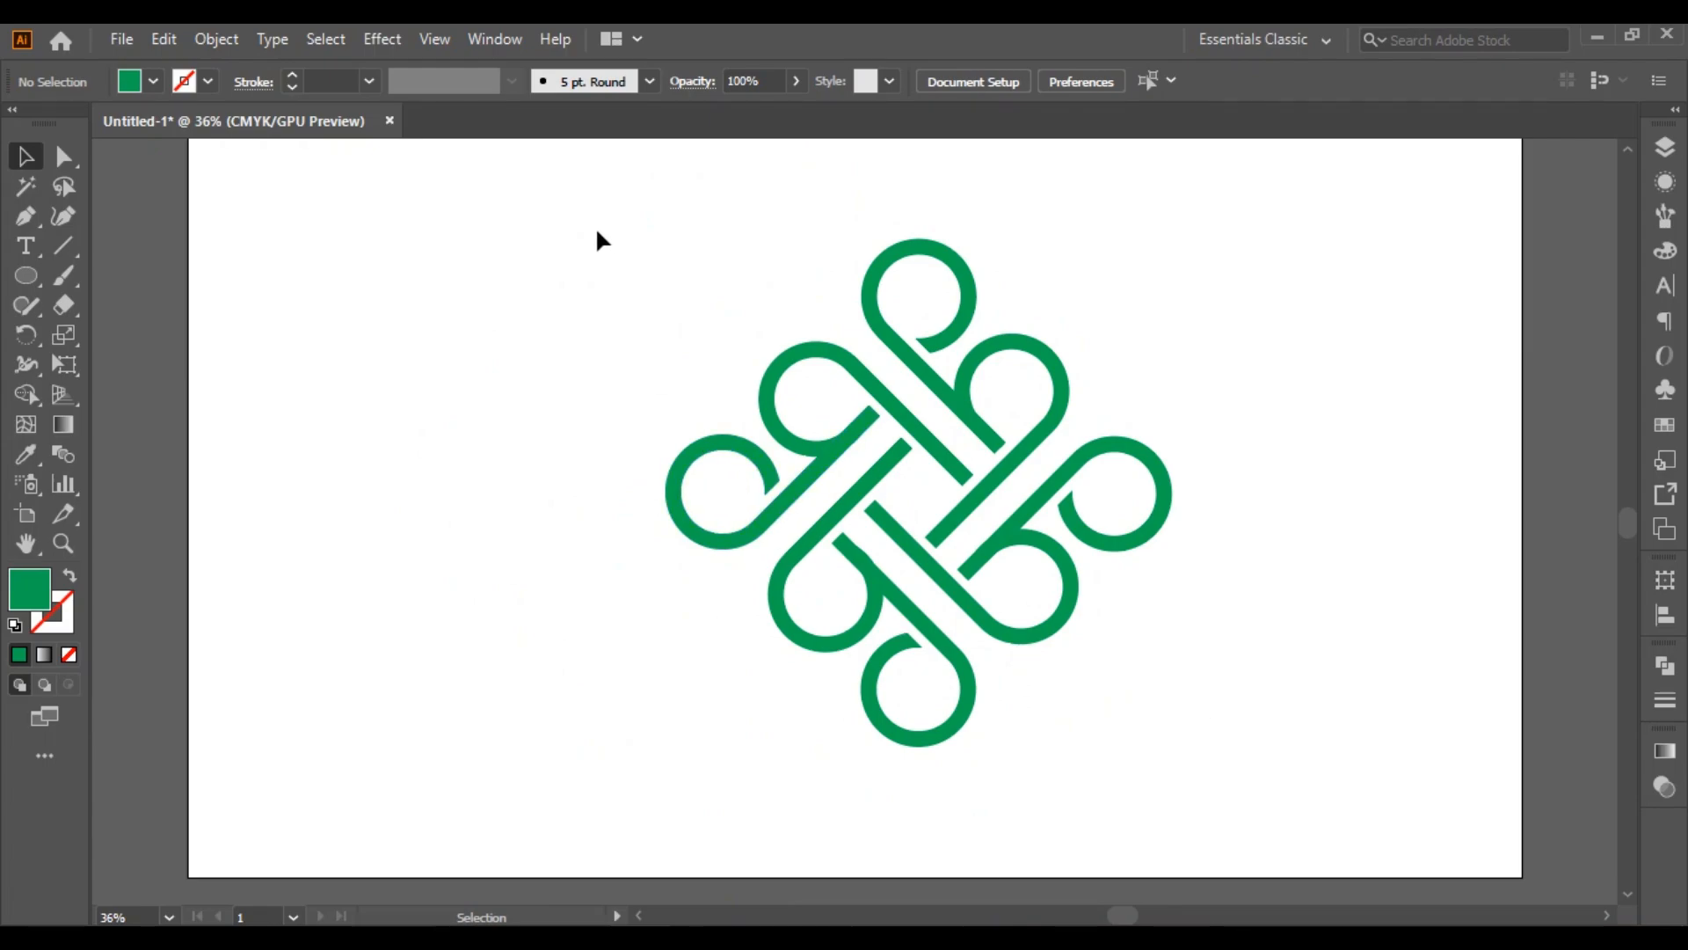
Select the whole diamond and use Shape Builder to merge the remaining slivers where the four inner loops meet the bars
drag(596, 231, 1331, 783)
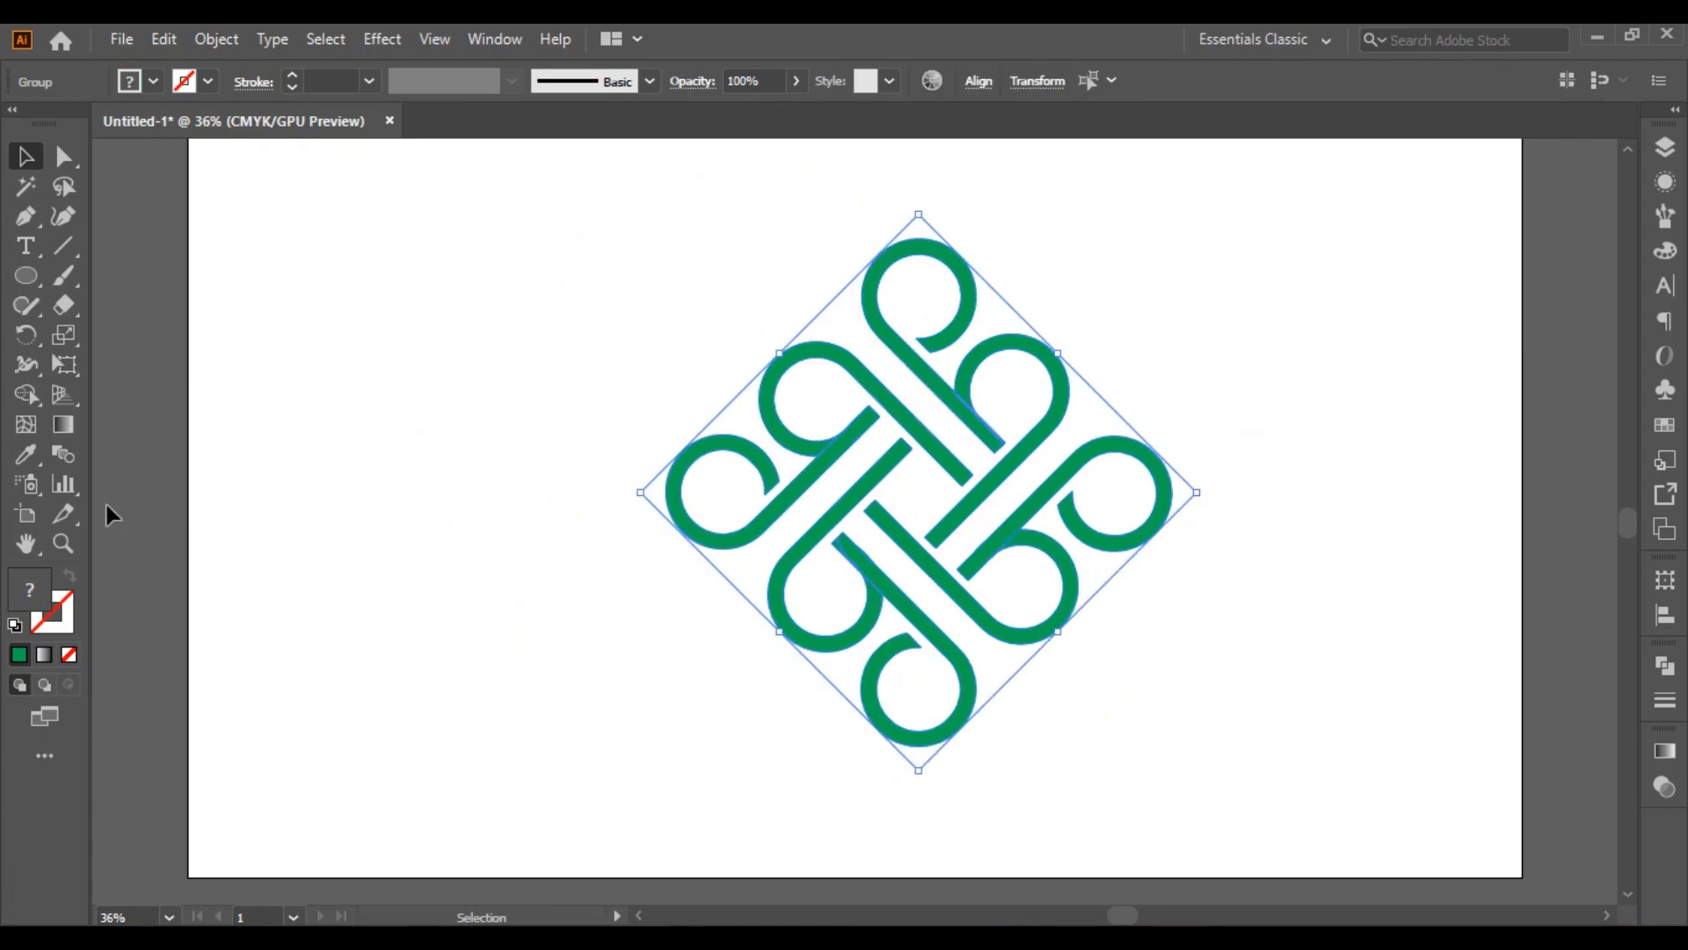
click(26, 395)
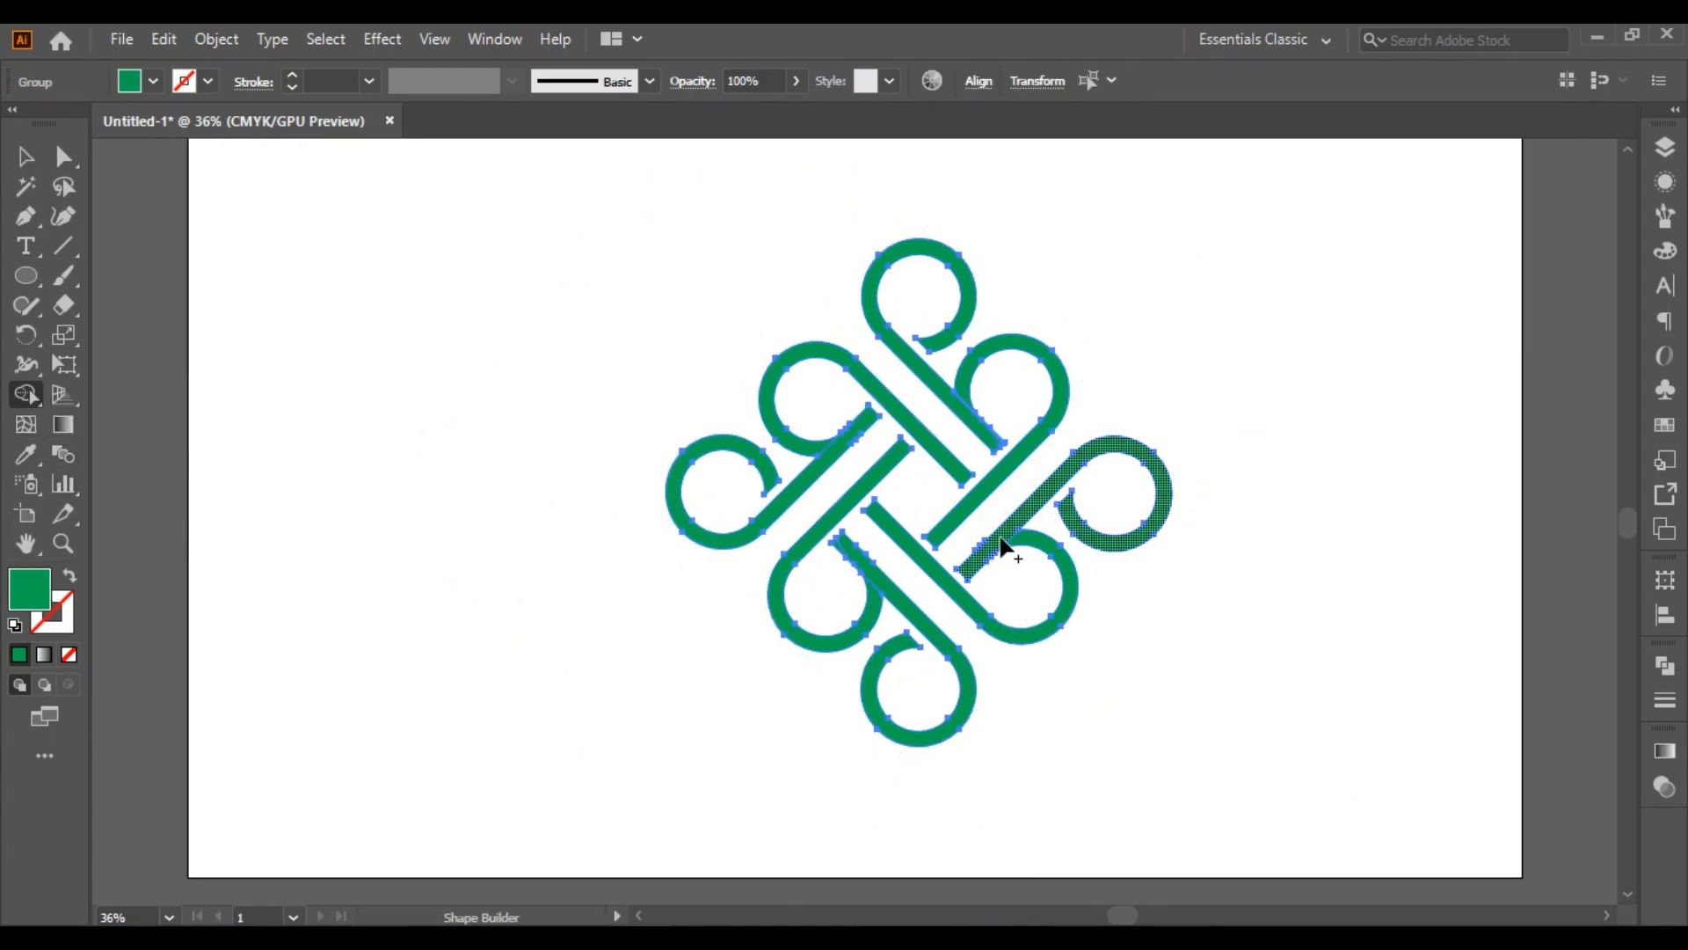
drag(999, 537, 1029, 553)
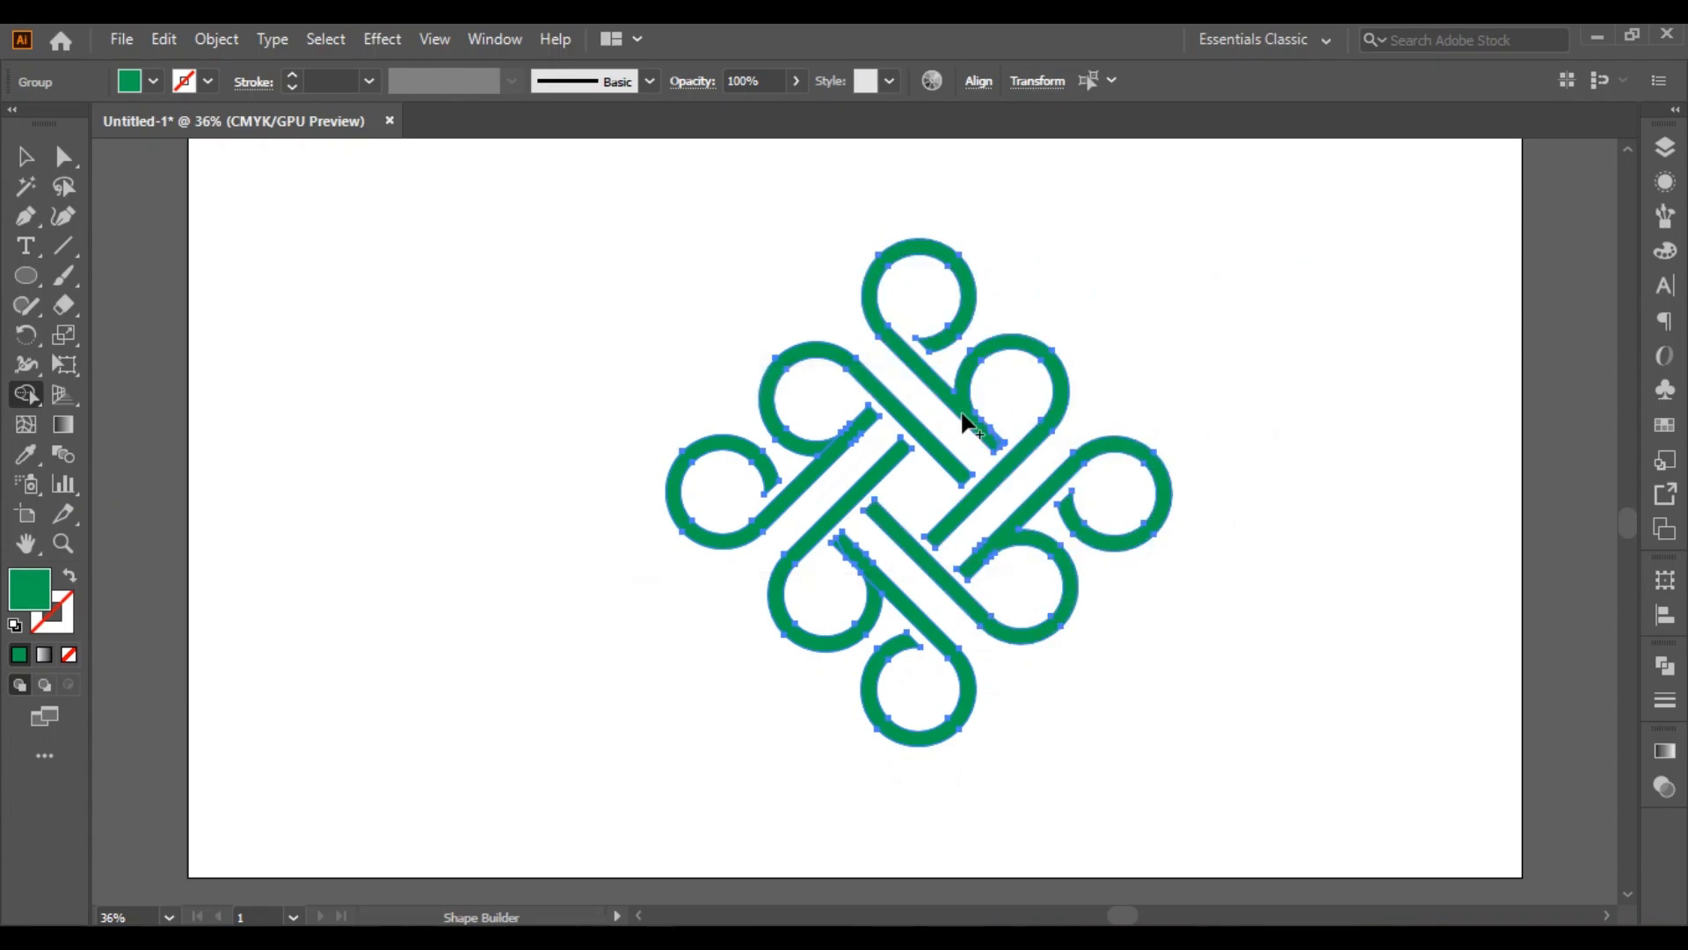
drag(990, 450, 1010, 452)
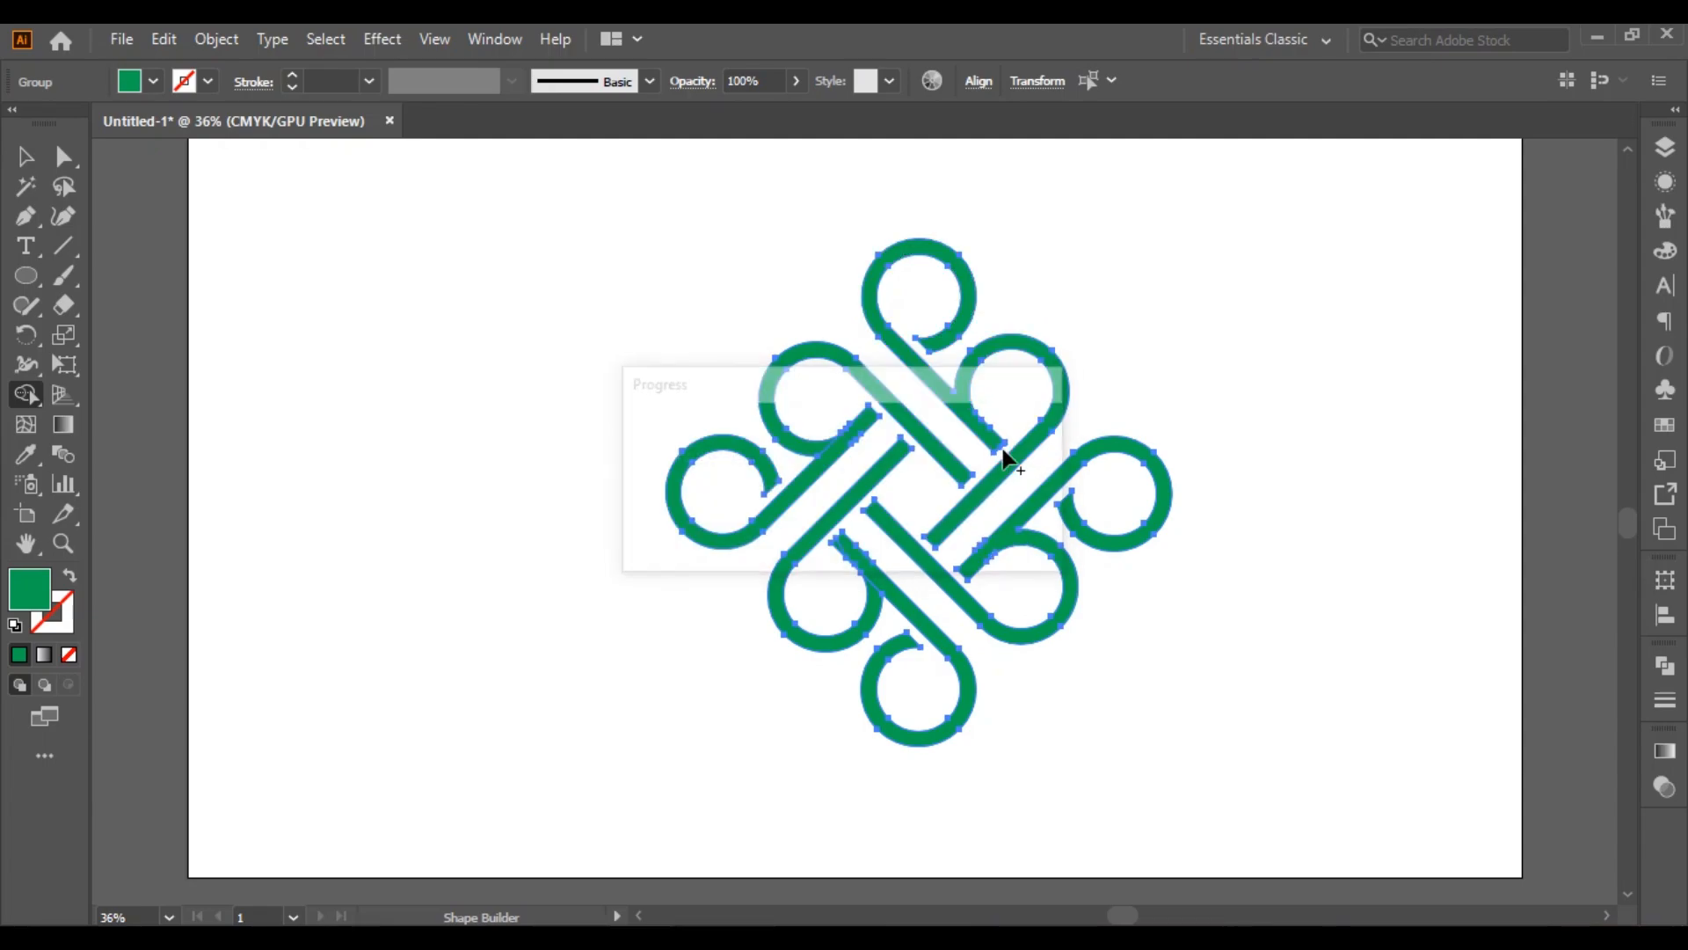
drag(867, 444, 829, 445)
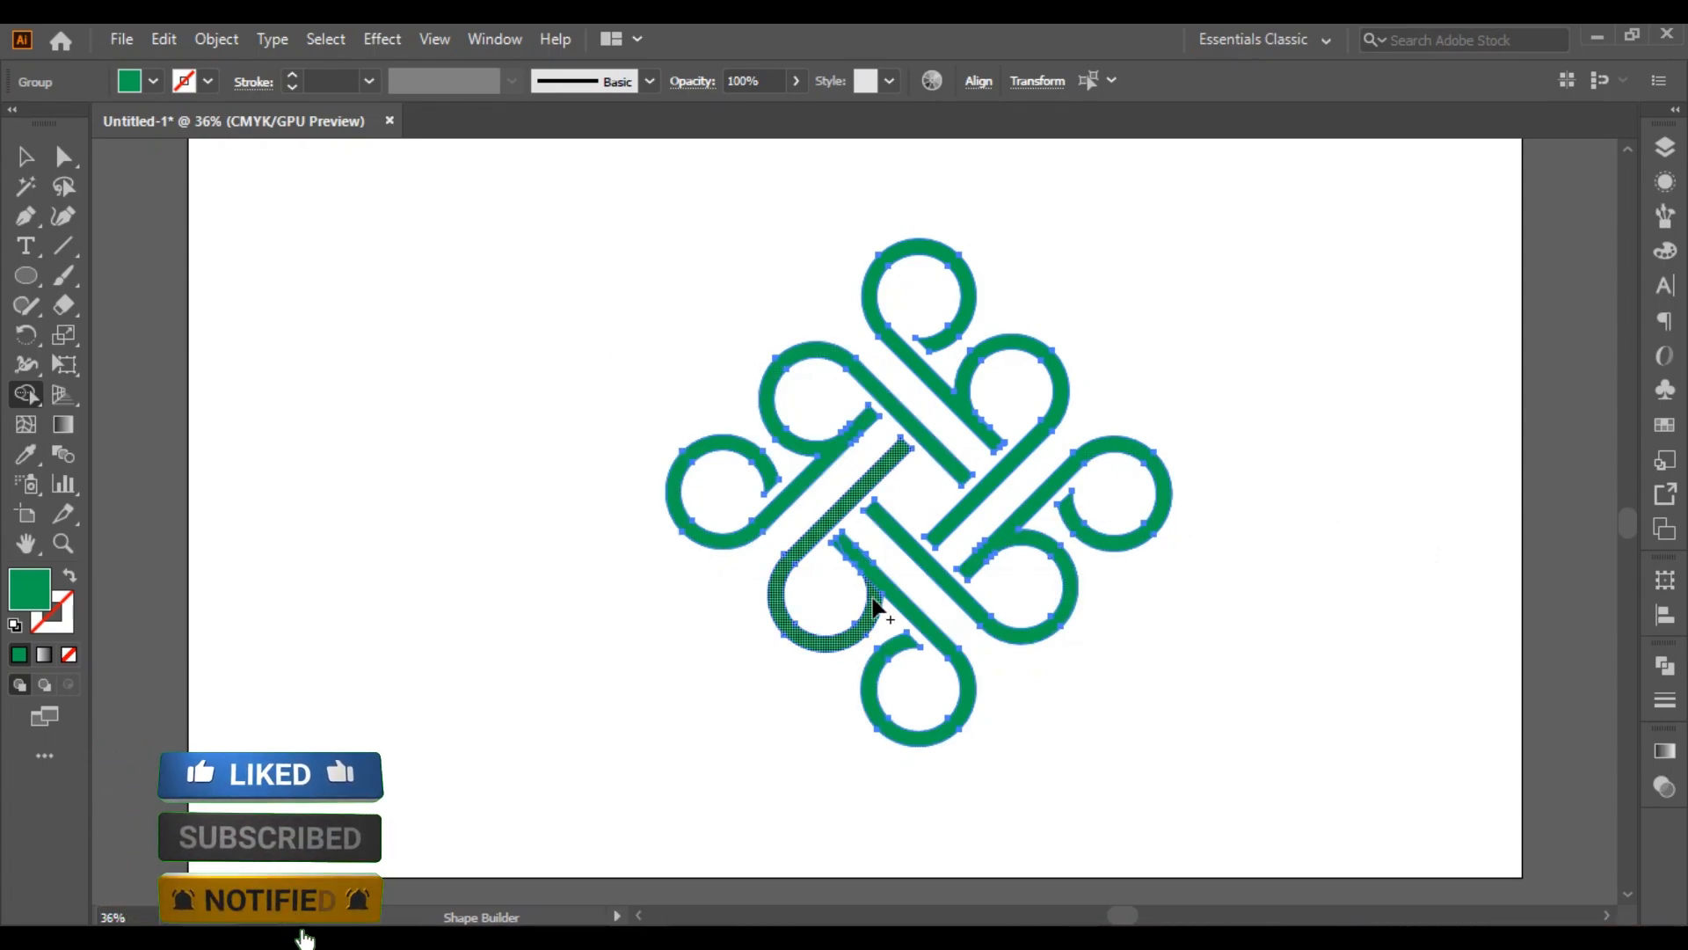
mouse_move(871, 600)
mouse_down()
mouse_move(882, 587)
mouse_move(852, 542)
mouse_up()
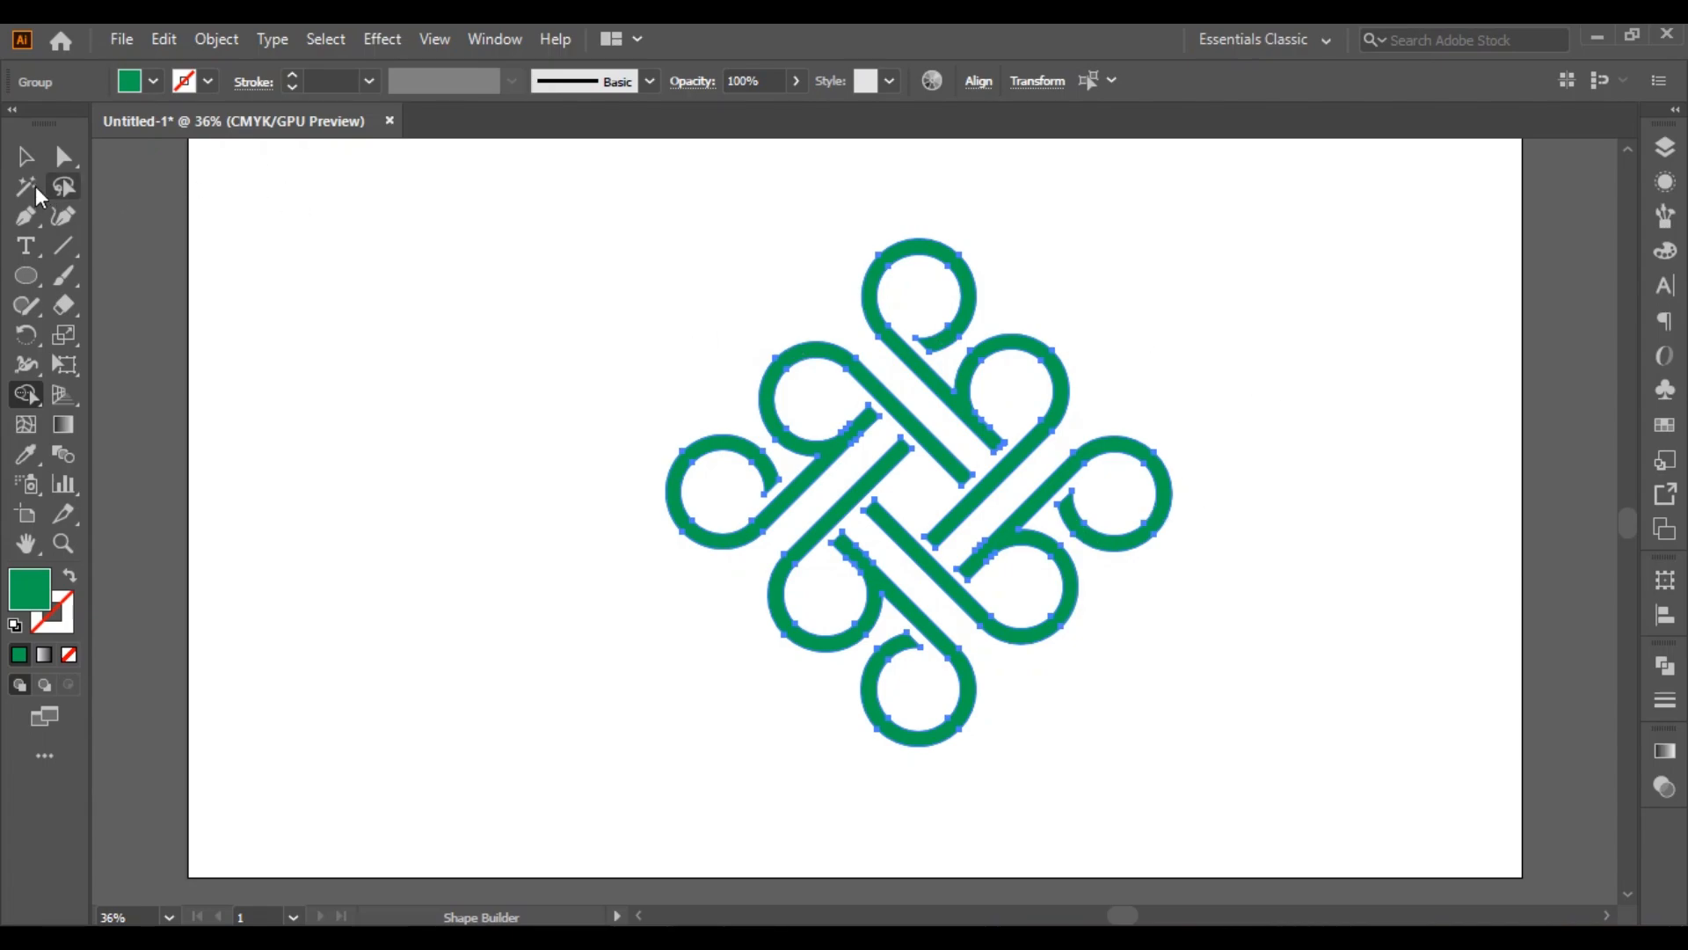
click(25, 157)
click(410, 298)
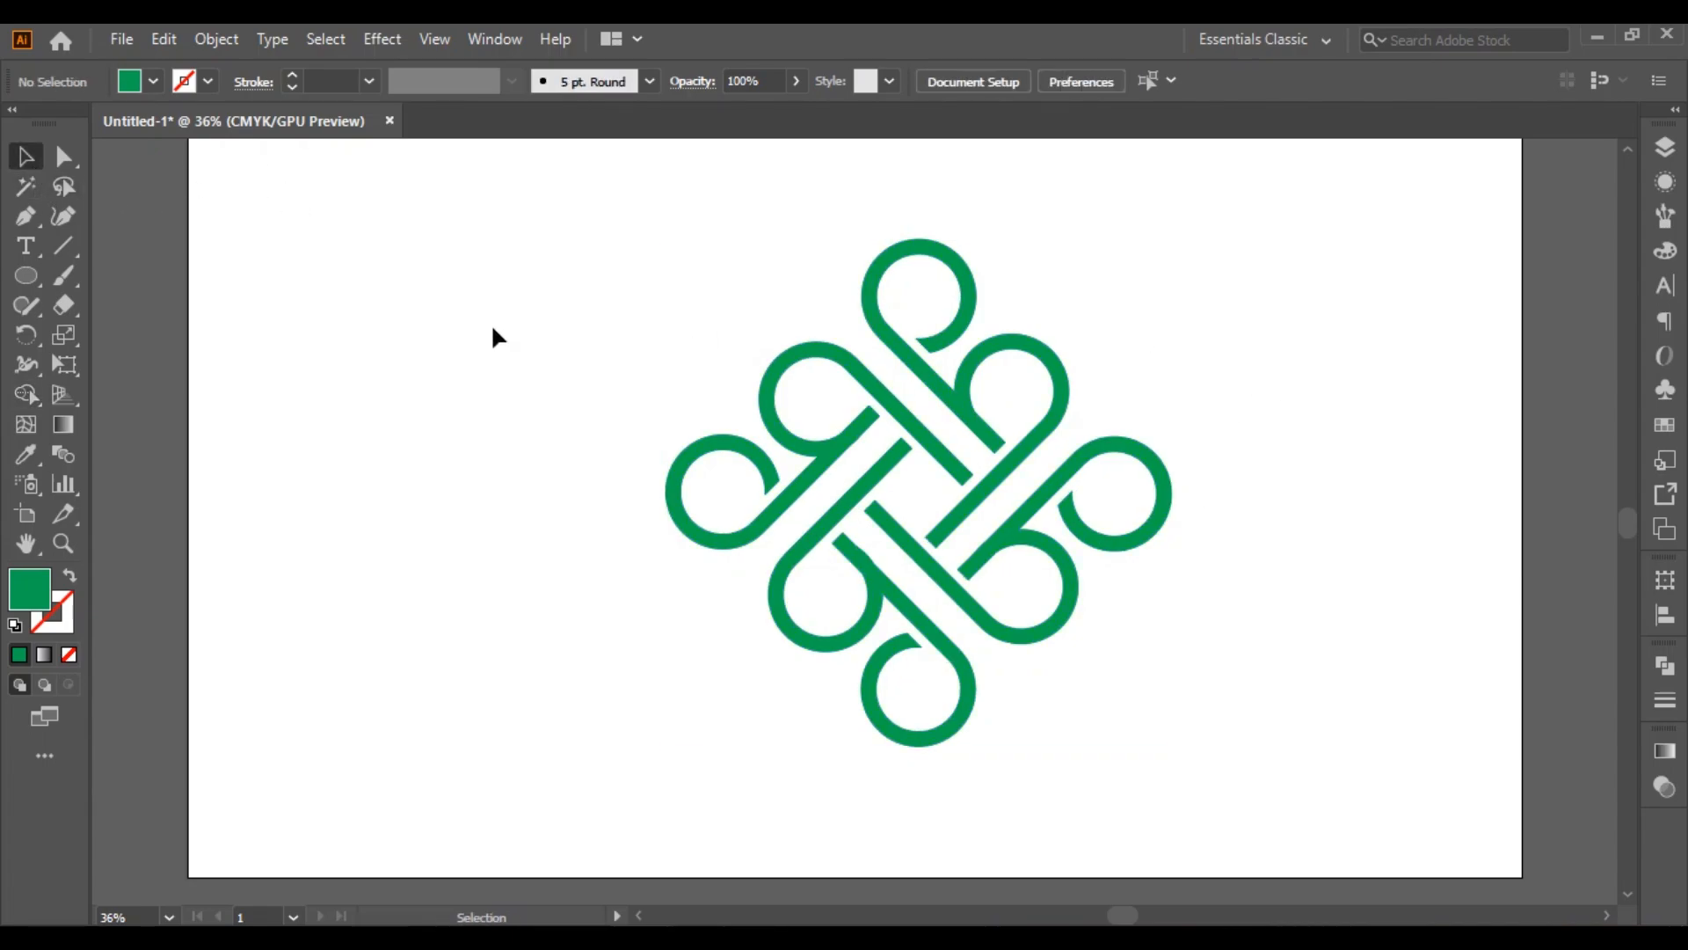
Apply a linear gradient fill to the whole diamond and set its starting colour stop to light blue
drag(542, 244, 1311, 829)
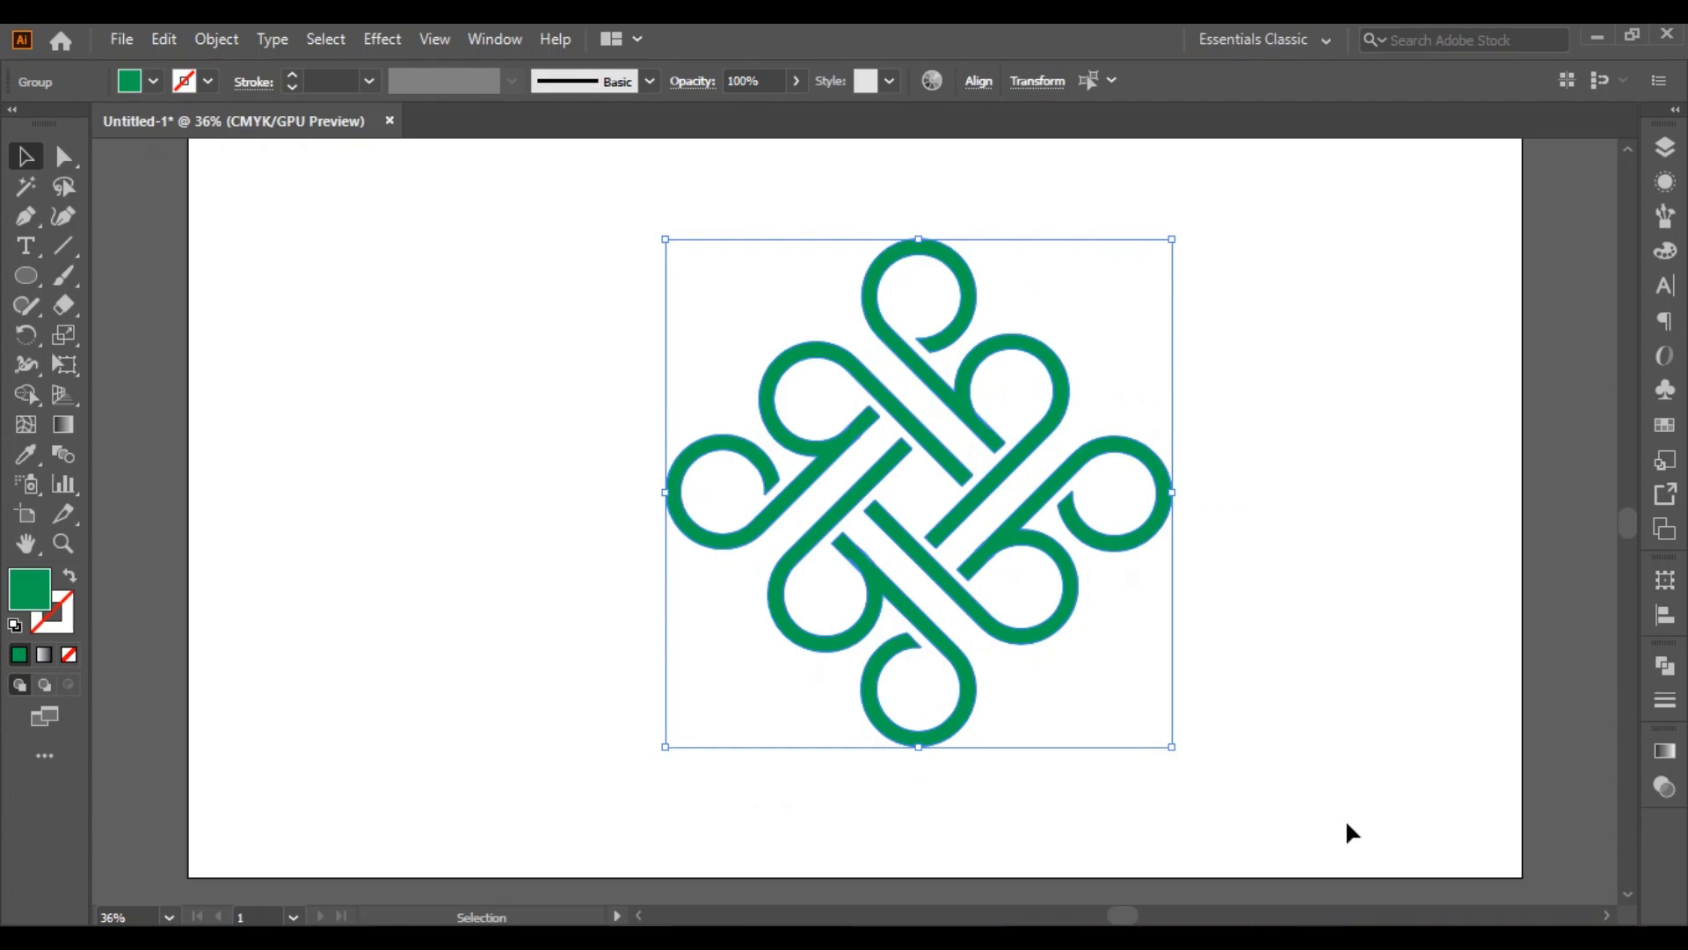
click(1665, 754)
click(1377, 665)
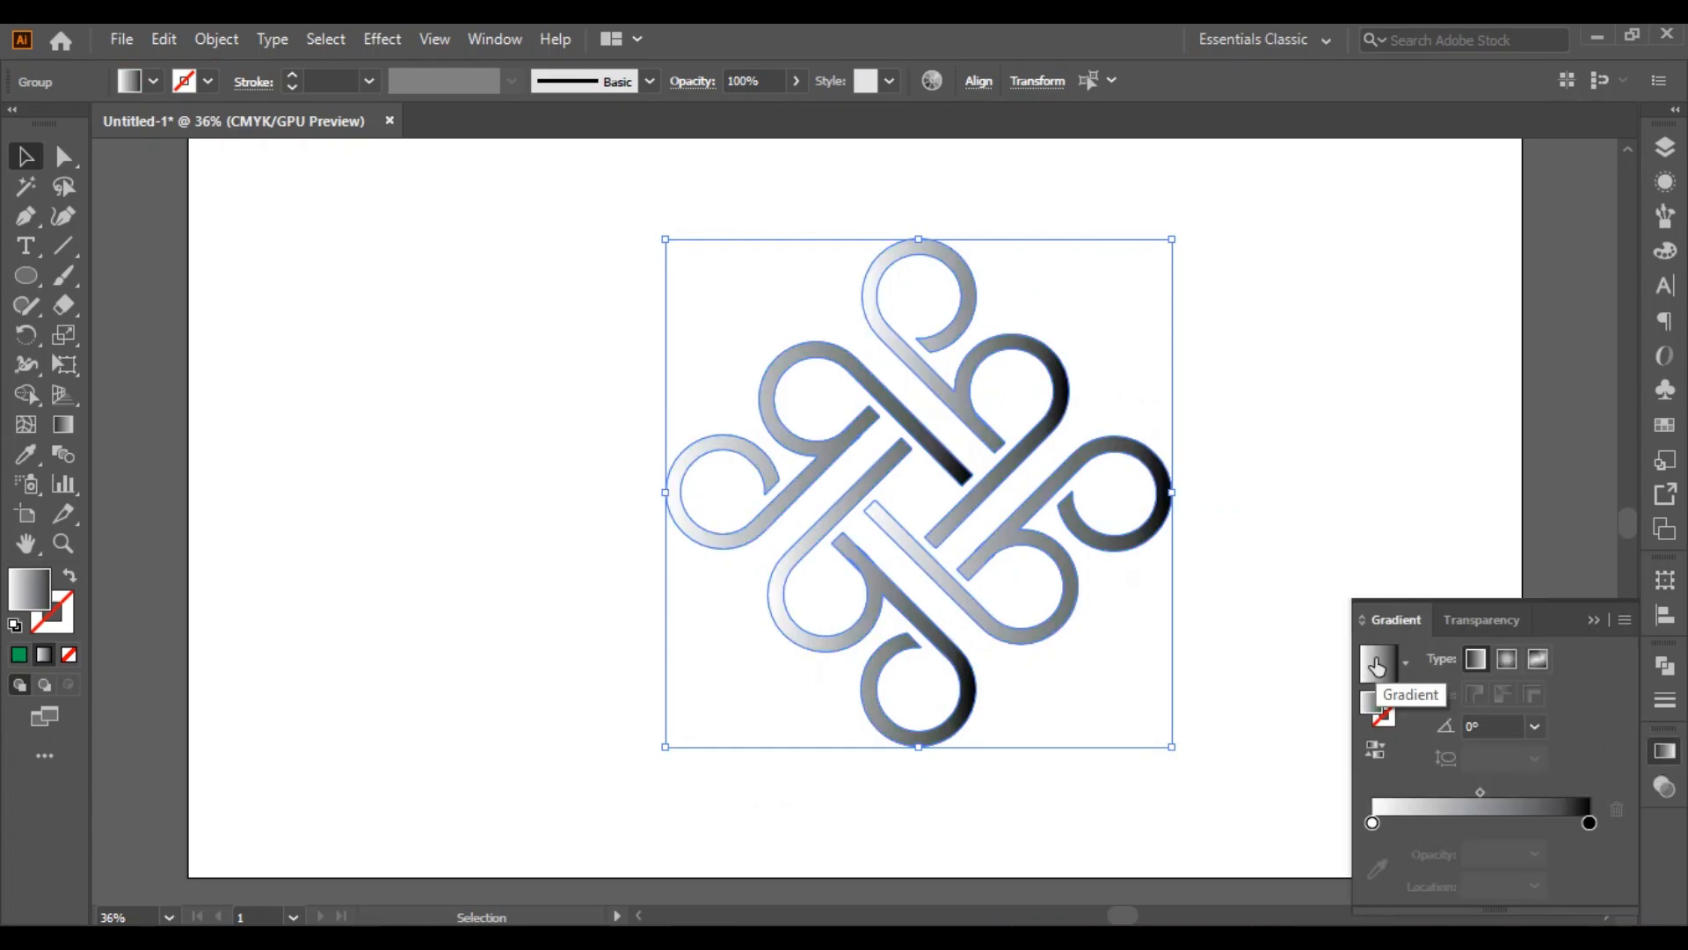
double_click(1372, 820)
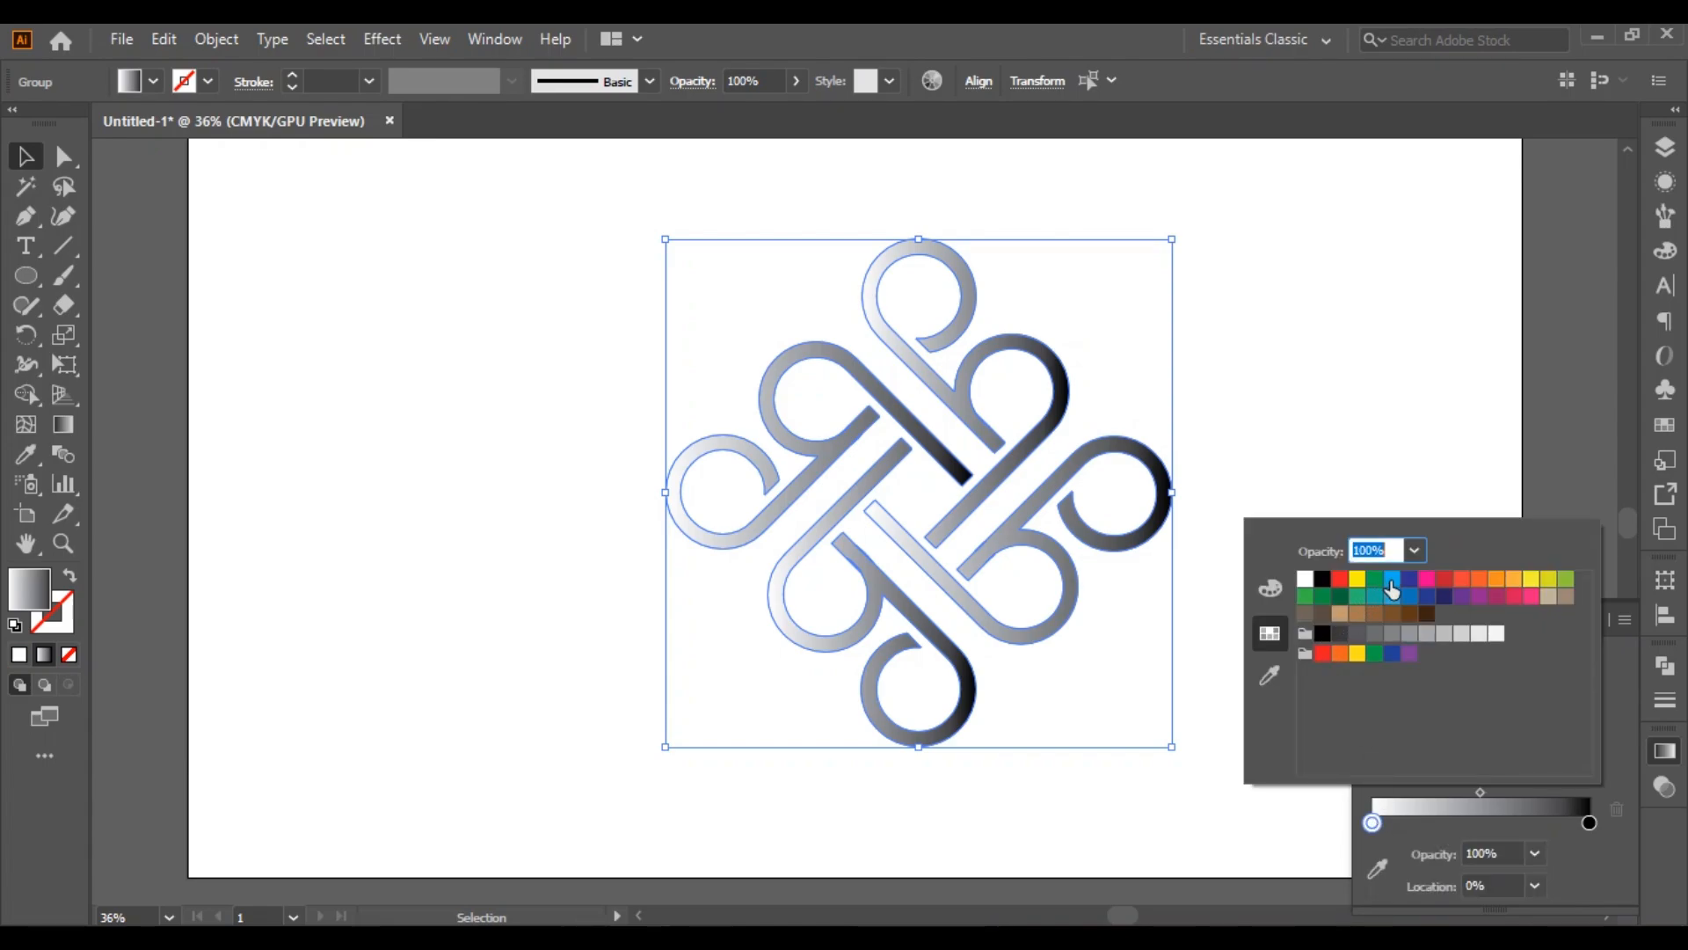
click(1393, 589)
Set the gradient's end colour stop to dark blue and deselect the logo
click(1591, 819)
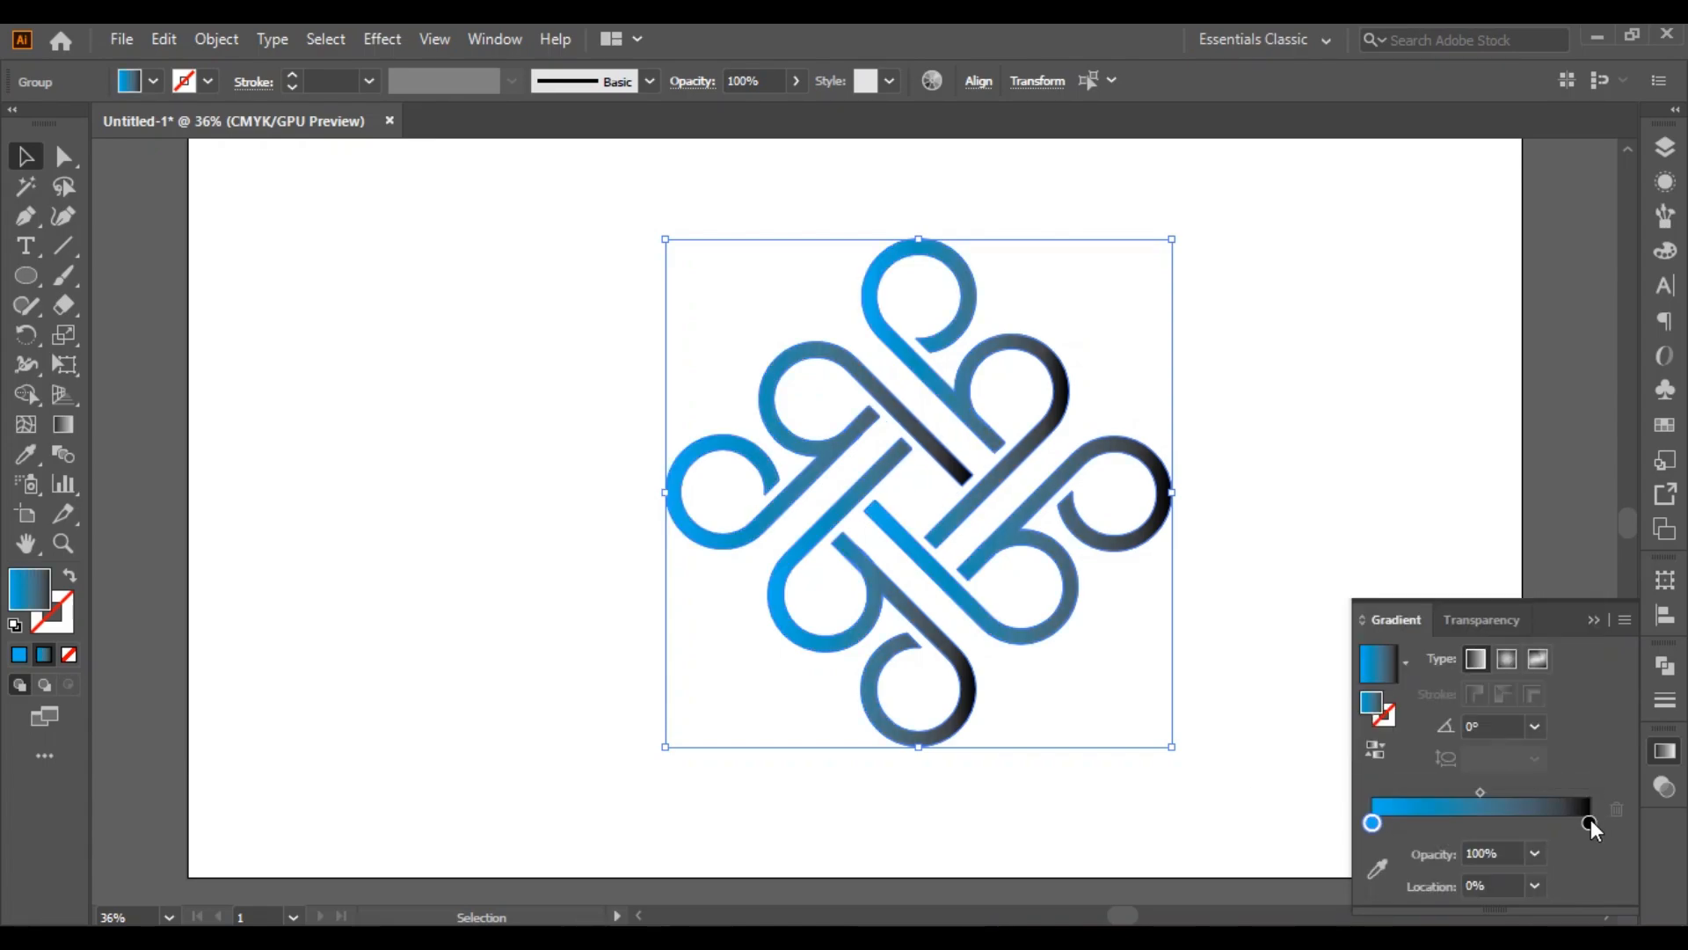
double_click(1591, 819)
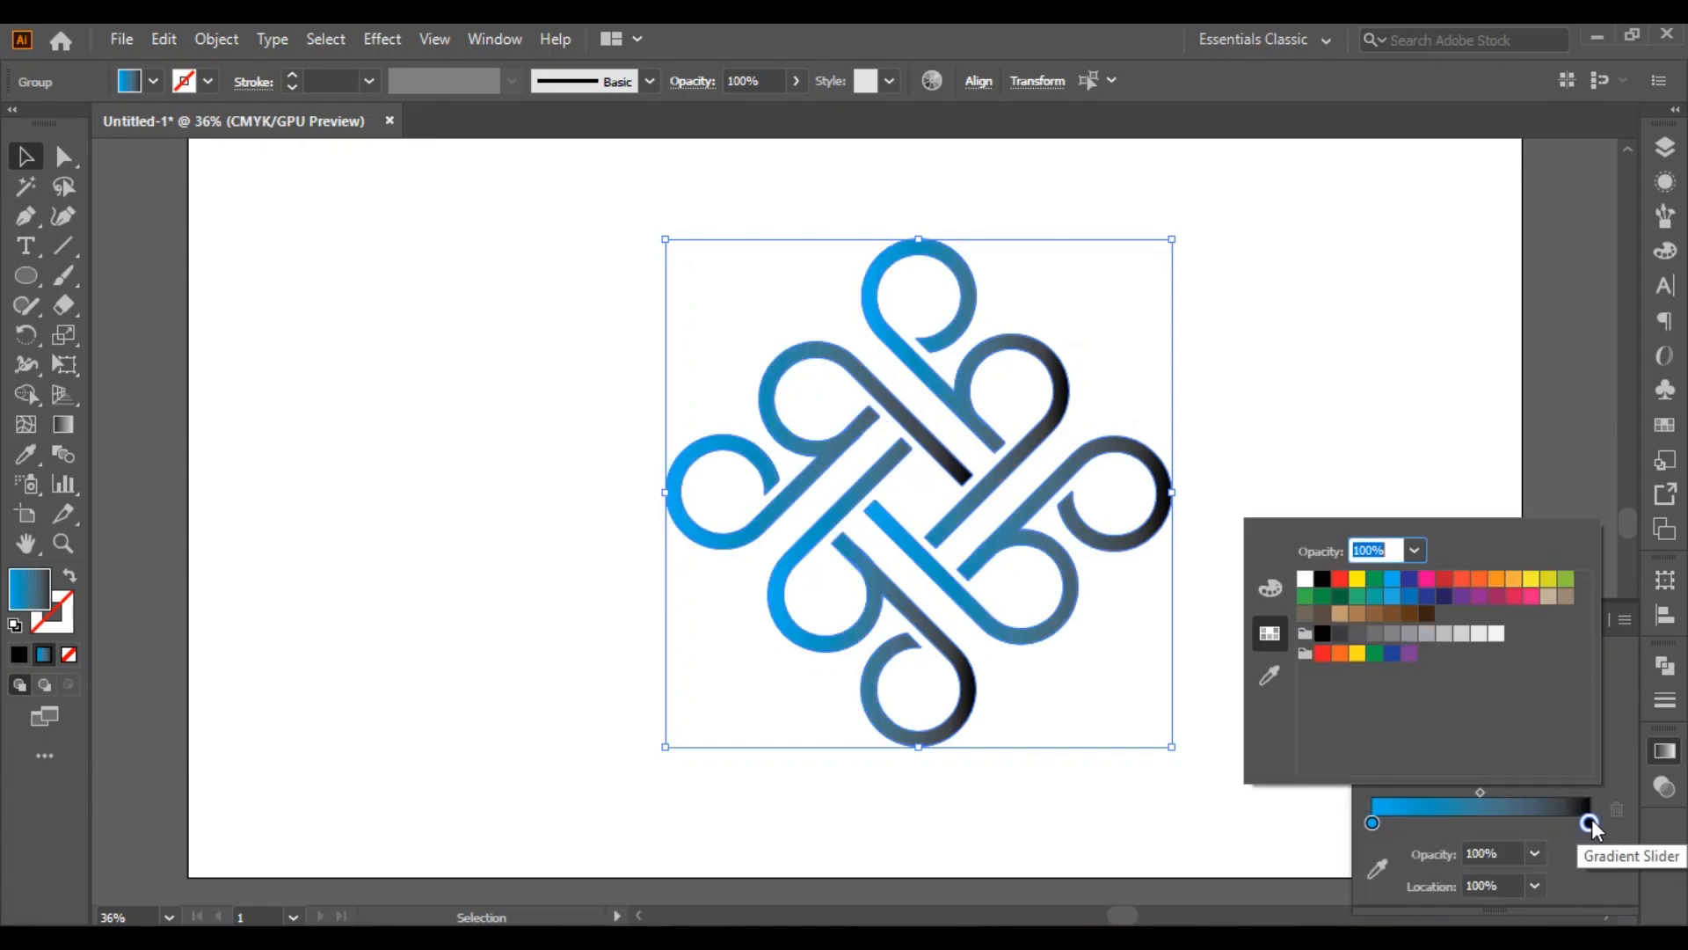
click(1409, 582)
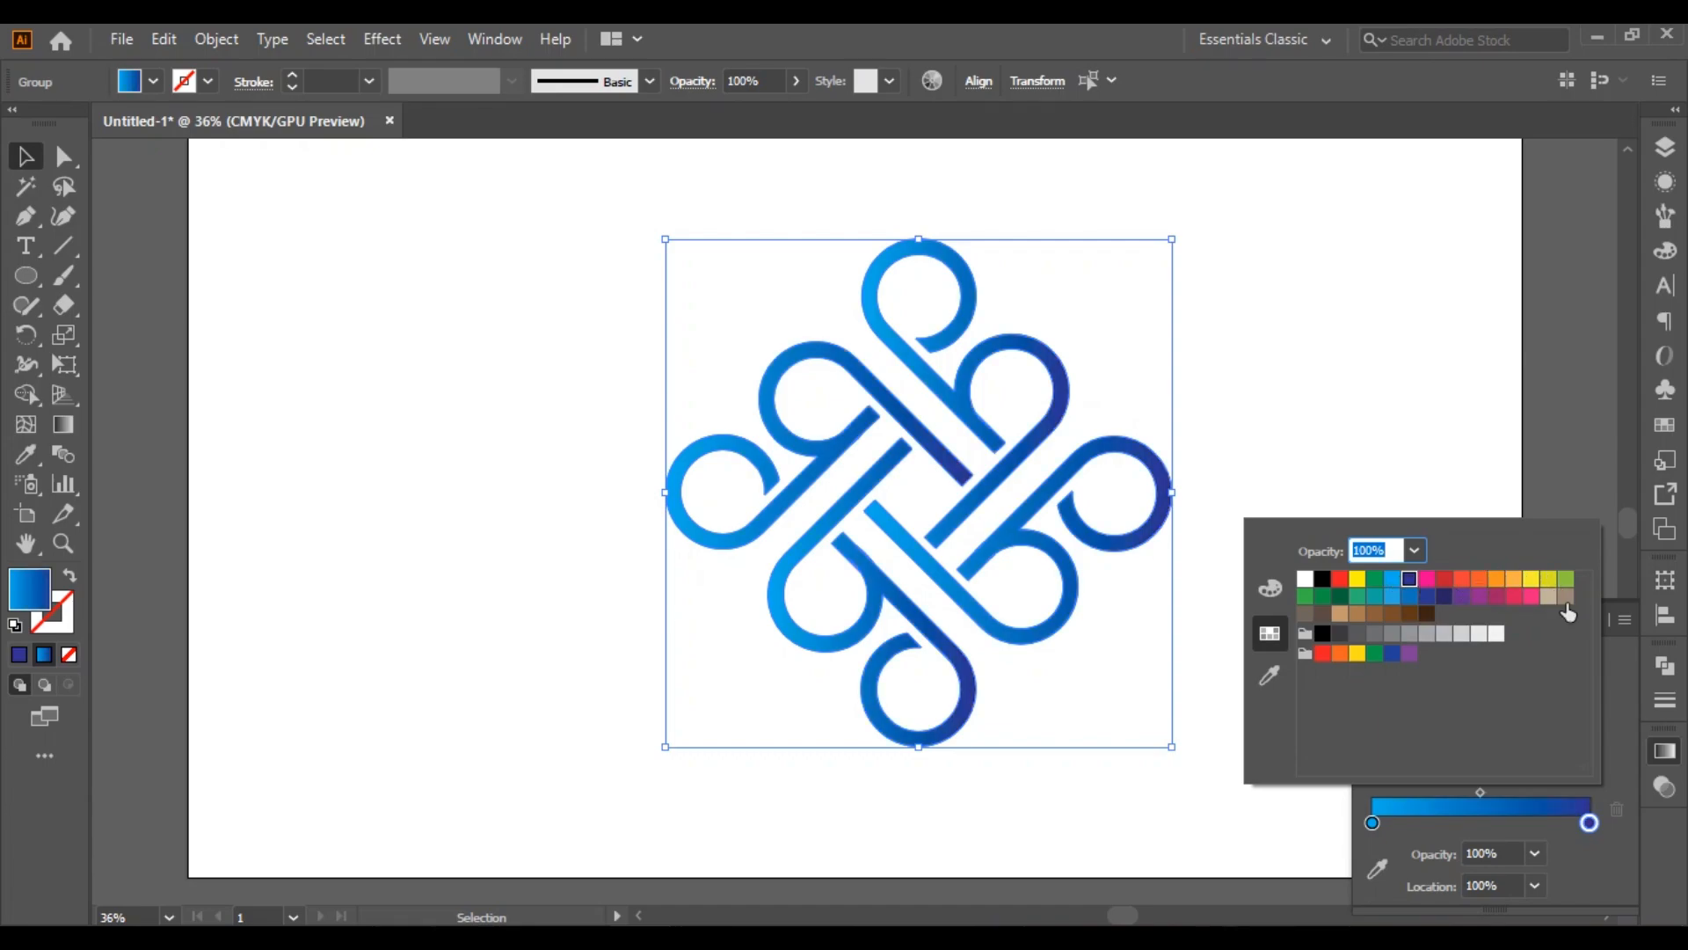
click(1593, 626)
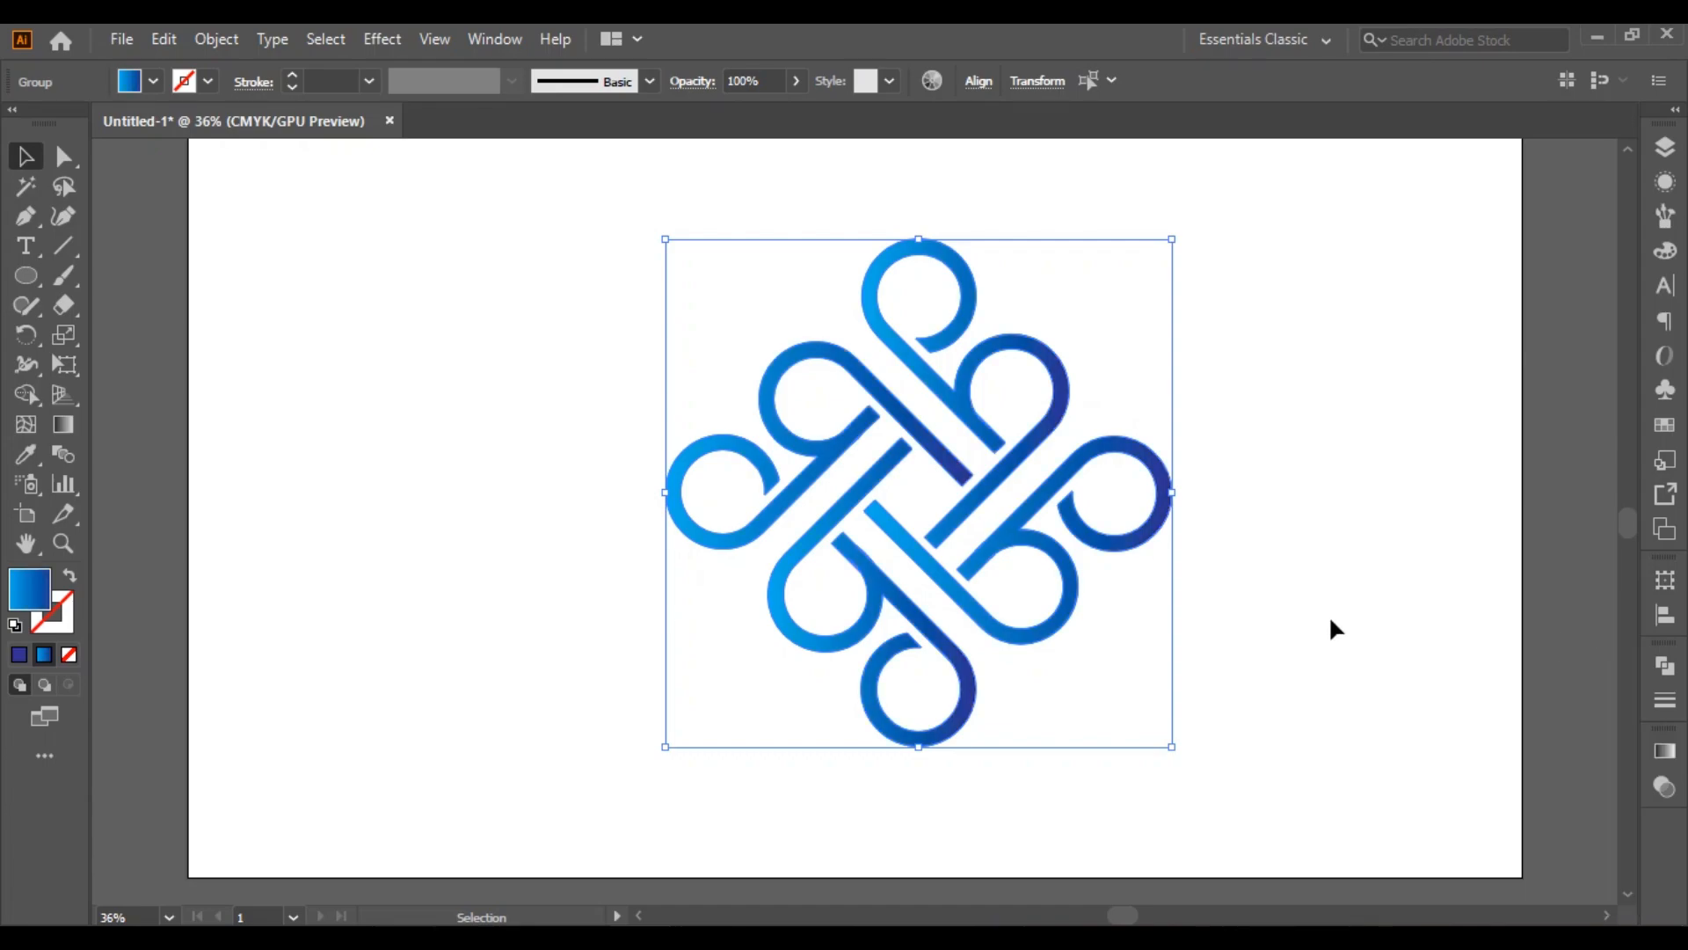
click(1330, 620)
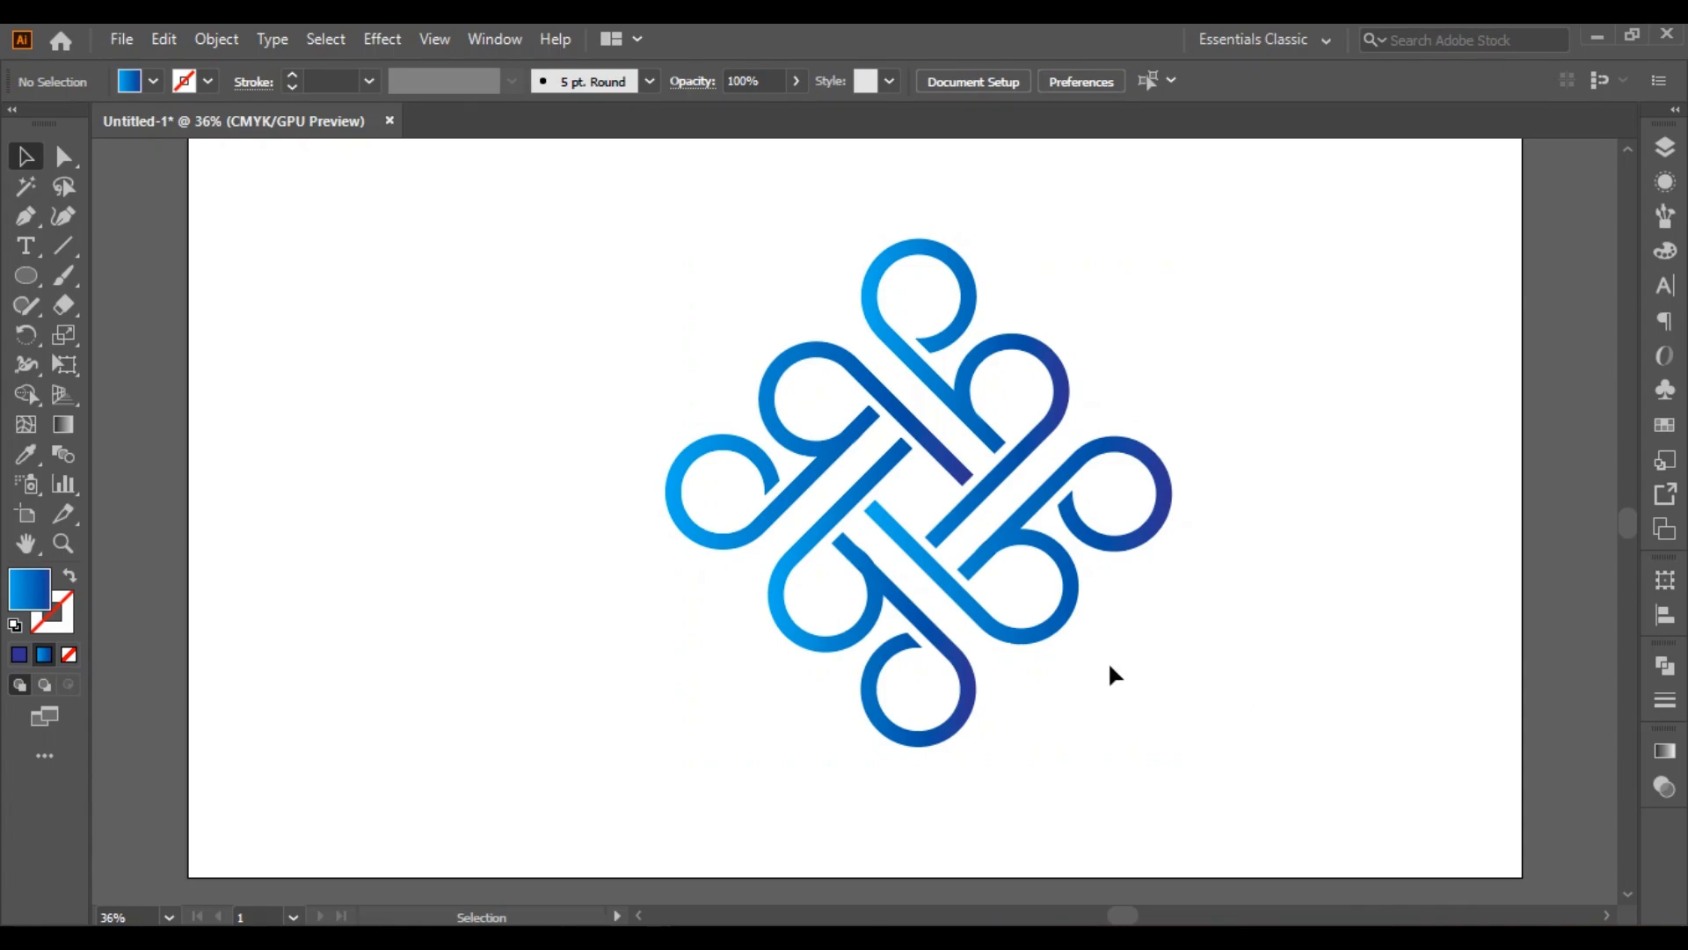